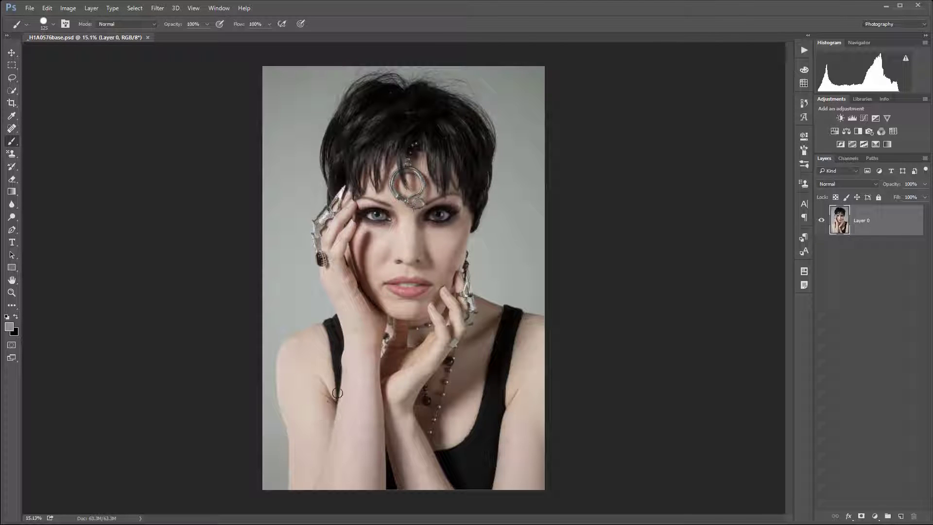
Step: Add an empty layer above the portrait and set the foreground colour to orange for the Brush
left_click(902, 517)
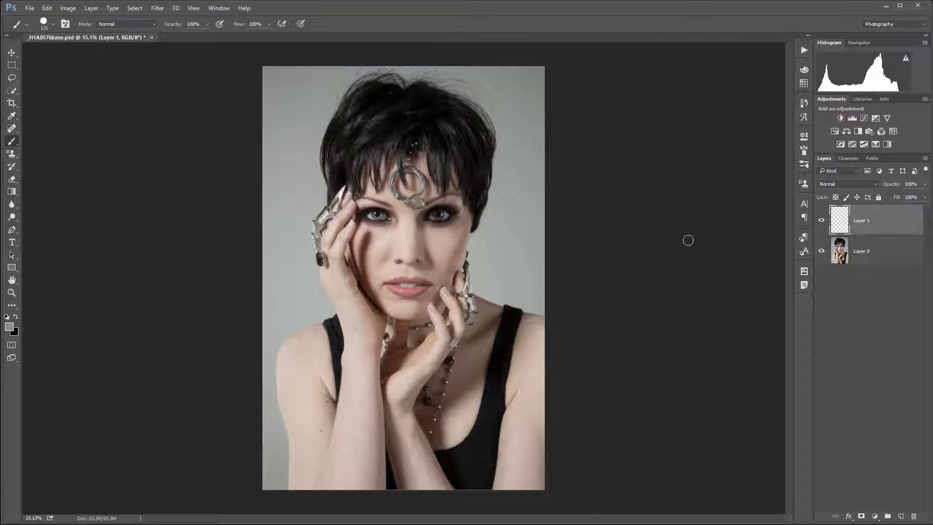
left_click(10, 327)
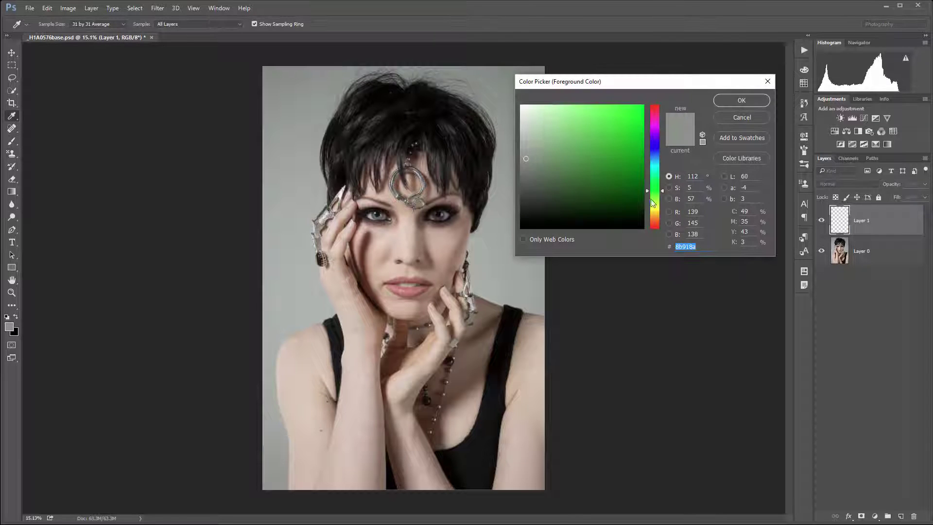
left_click_drag(651, 200, 652, 218)
left_click(733, 101)
key("b")
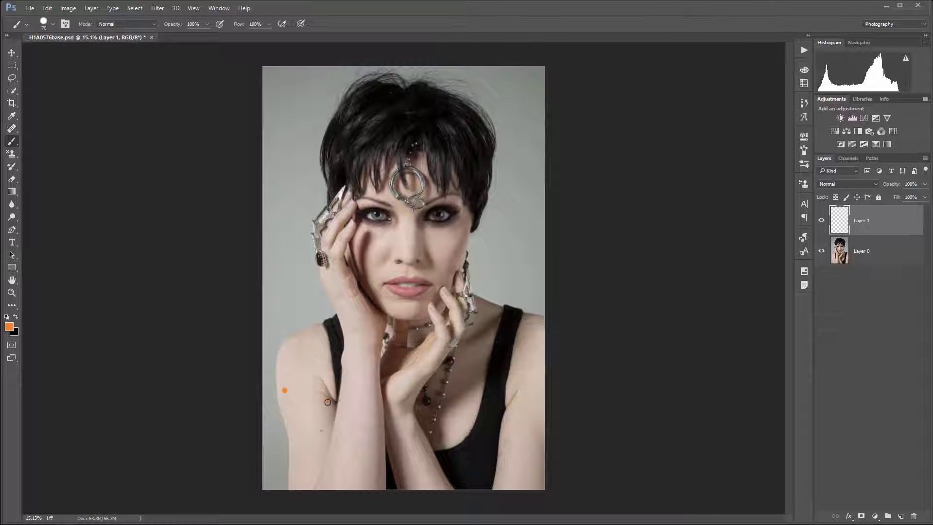
Step: Paint orange marks on the upper arm's blemishes, around the palm of the lower hand, over the teeth and on one smile line
mouse_move(432, 341)
left_mouse_down()
mouse_move(386, 358)
mouse_move(385, 370)
mouse_move(432, 344)
left_mouse_up()
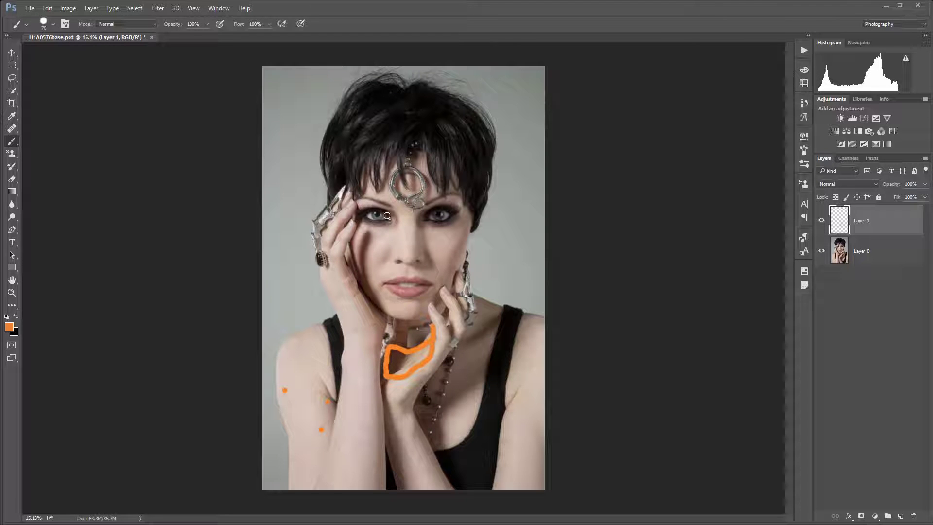
scroll(402, 286, "up", 4)
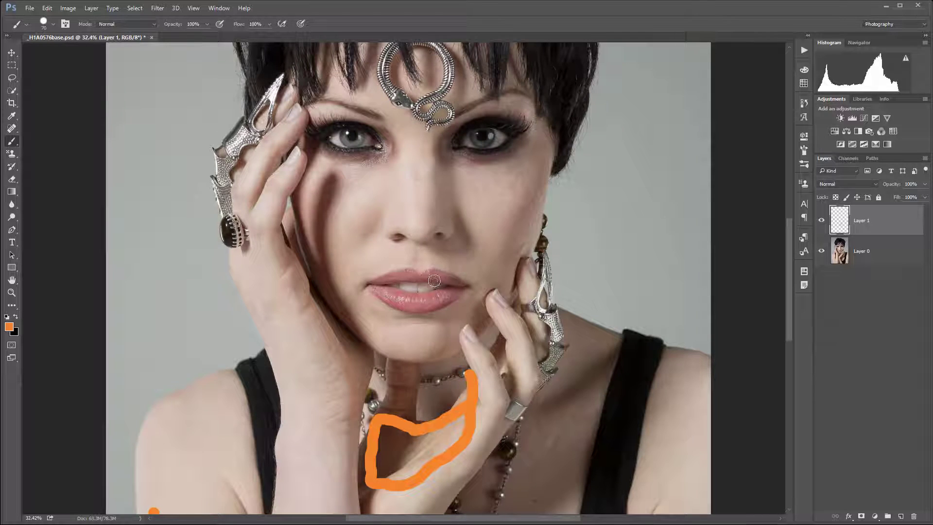
mouse_move(429, 284)
left_mouse_down()
mouse_move(406, 287)
mouse_move(431, 285)
left_mouse_up()
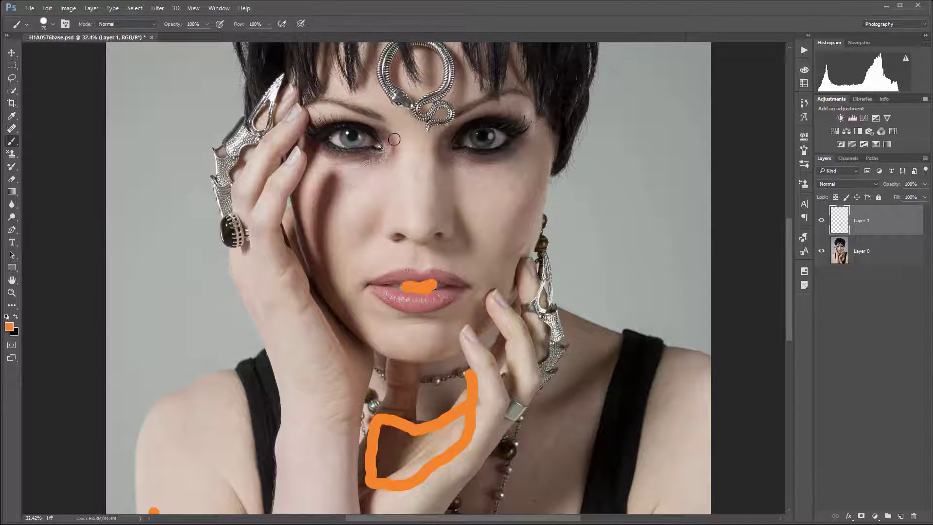
mouse_move(481, 245)
left_mouse_down()
mouse_move(455, 237)
mouse_move(474, 257)
left_mouse_up()
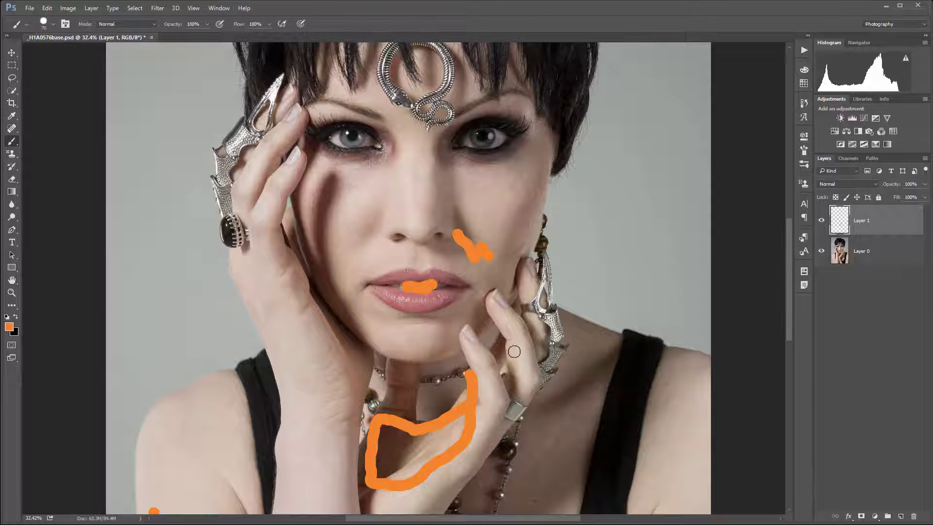
Step: Mark the chest with a long diagonal stroke and a short one, and mark the blemish on the bare upper arm beside it
mouse_move(562, 390)
left_mouse_down()
mouse_move(559, 347)
mouse_move(467, 232)
left_mouse_up()
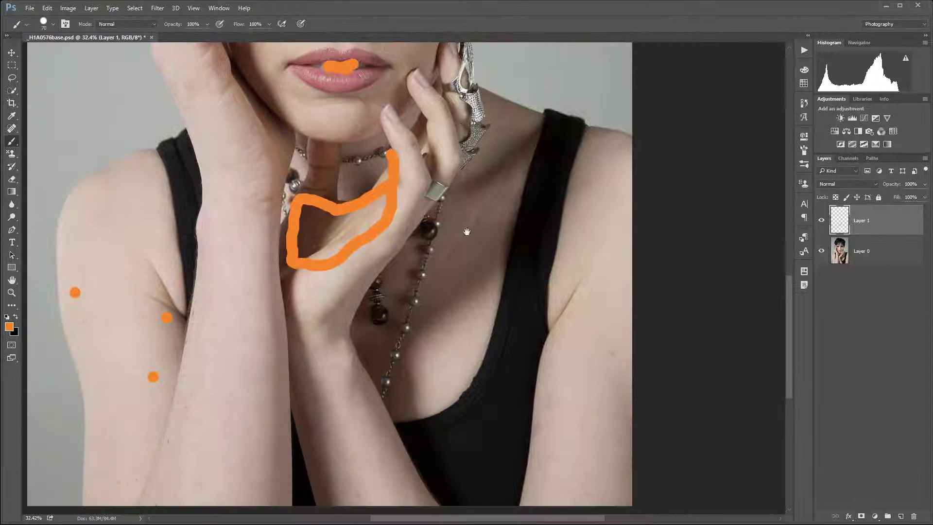
mouse_move(504, 176)
left_mouse_down()
mouse_move(434, 269)
mouse_move(456, 283)
left_mouse_up()
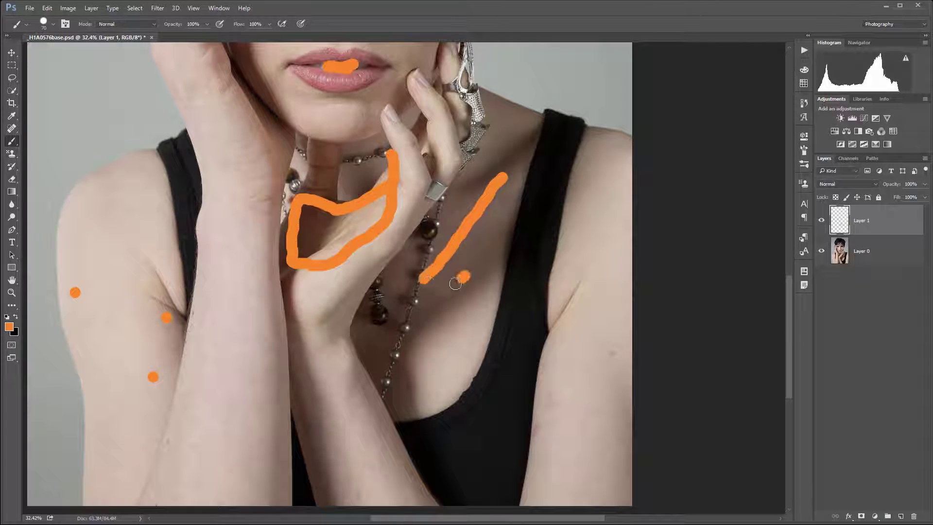
left_click_drag(599, 346, 600, 361)
Step: Paint an orange line along the top edge of each shoulder
left_click_drag(174, 168, 299, 249)
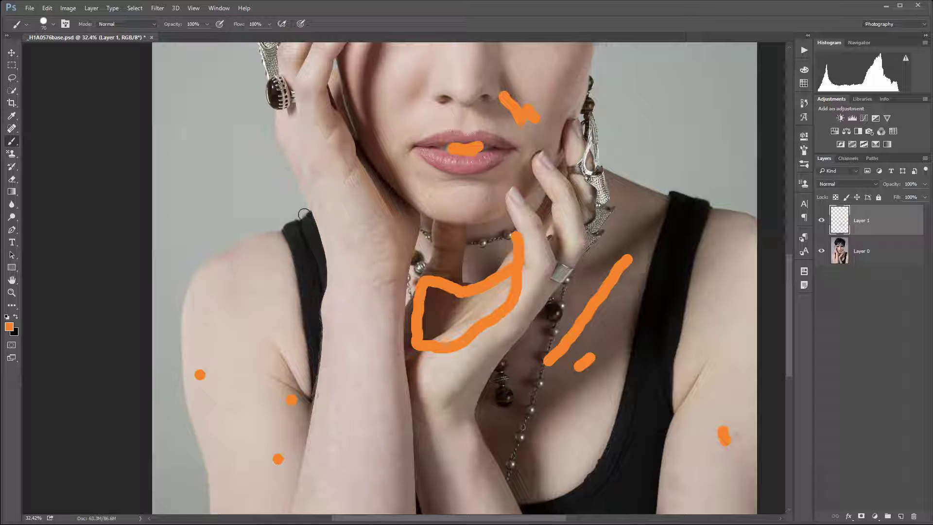
left_click_drag(305, 212, 205, 261)
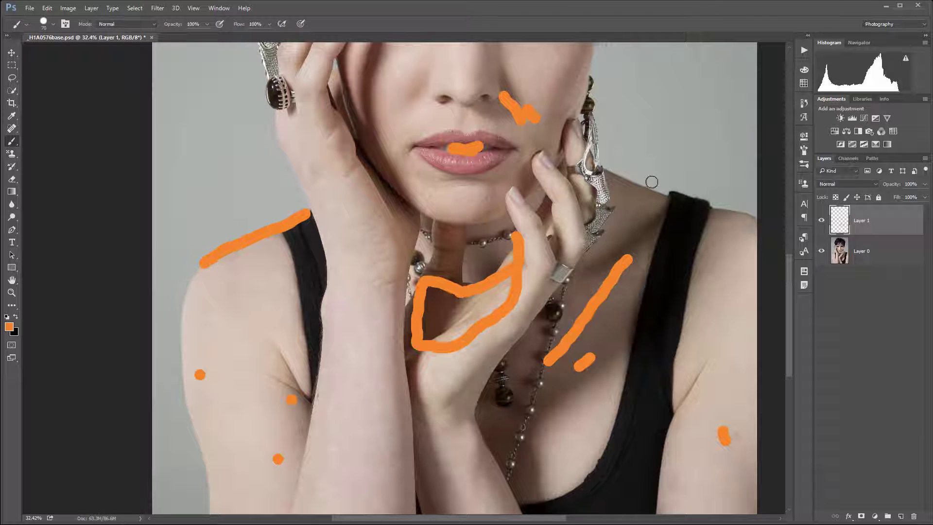
left_click_drag(653, 182, 758, 231)
Step: Mark the whites on both sides of each iris in orange
left_click_drag(618, 131, 630, 286)
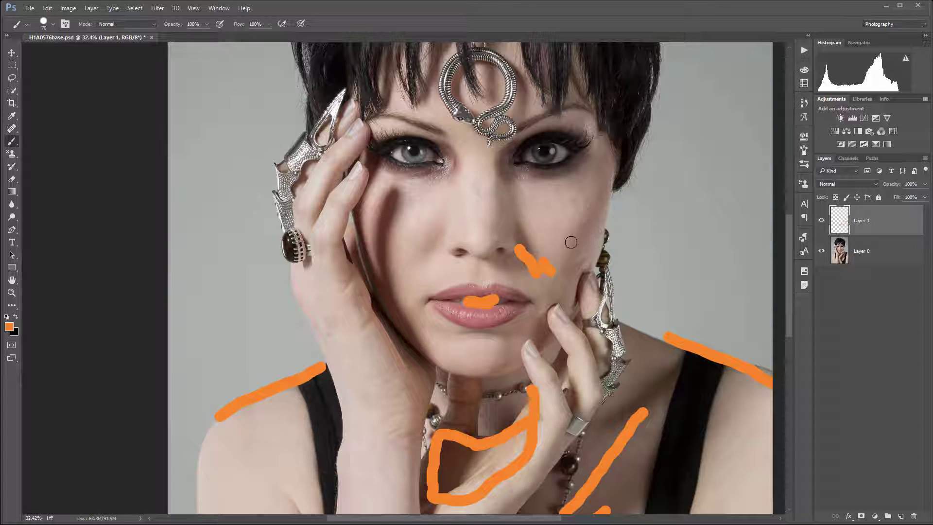
scroll(387, 152, "up", 5)
left_click(387, 152)
left_click(469, 160)
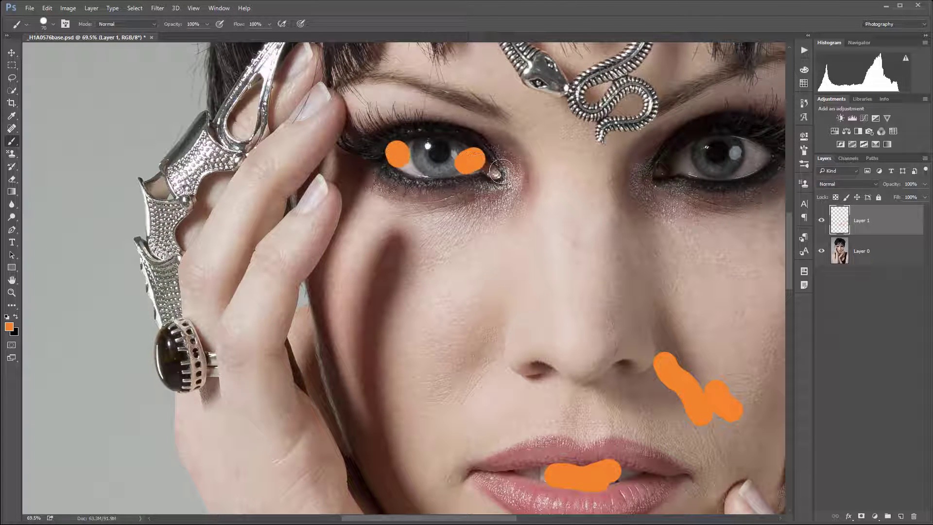
left_click(685, 173)
left_click(747, 153)
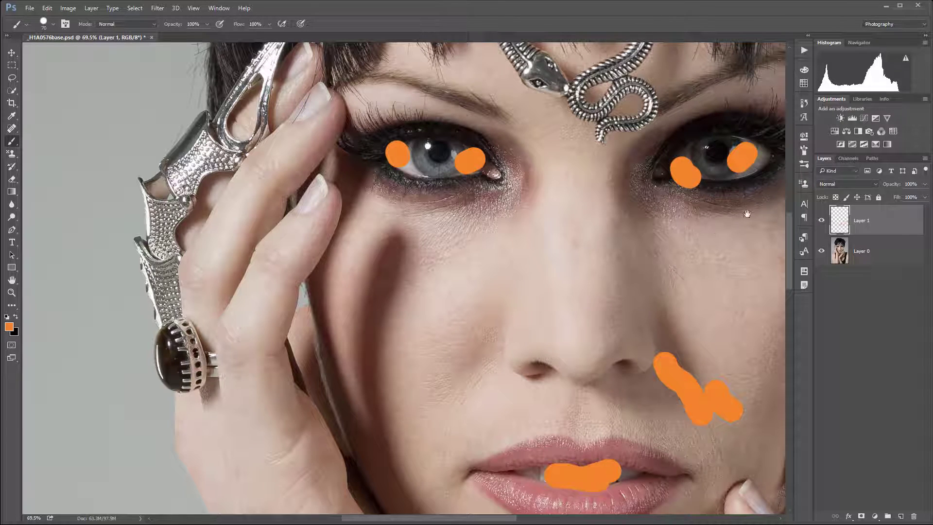
Step: Mark the unmarked smile line, a cheek spot beside it and two spots on the back of the raised hand
mouse_move(719, 214)
left_mouse_down()
mouse_move(571, 294)
mouse_move(542, 171)
left_mouse_up()
mouse_move(409, 353)
left_mouse_down()
mouse_move(398, 181)
mouse_move(479, 246)
left_mouse_up()
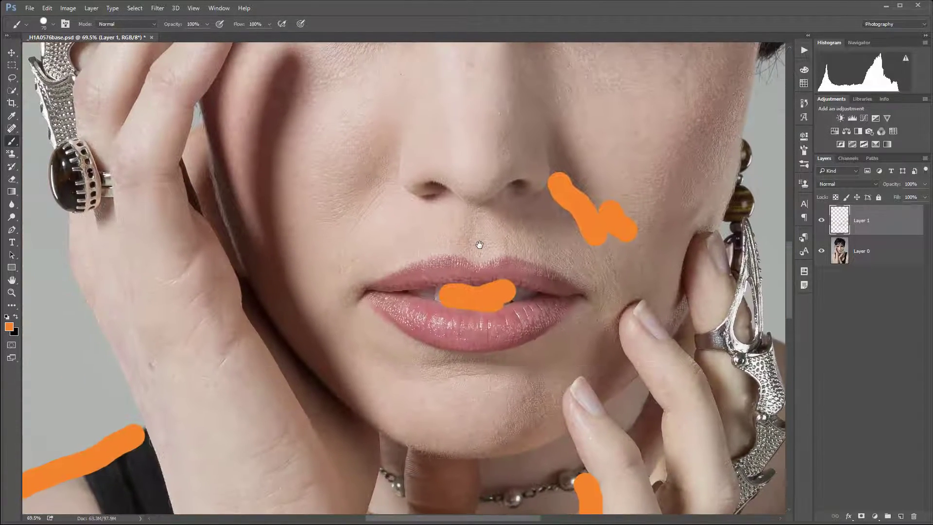
mouse_move(380, 191)
left_mouse_down()
mouse_move(350, 264)
mouse_move(474, 179)
left_mouse_up()
left_click(291, 225)
left_click_drag(309, 260, 321, 266)
left_click(284, 179)
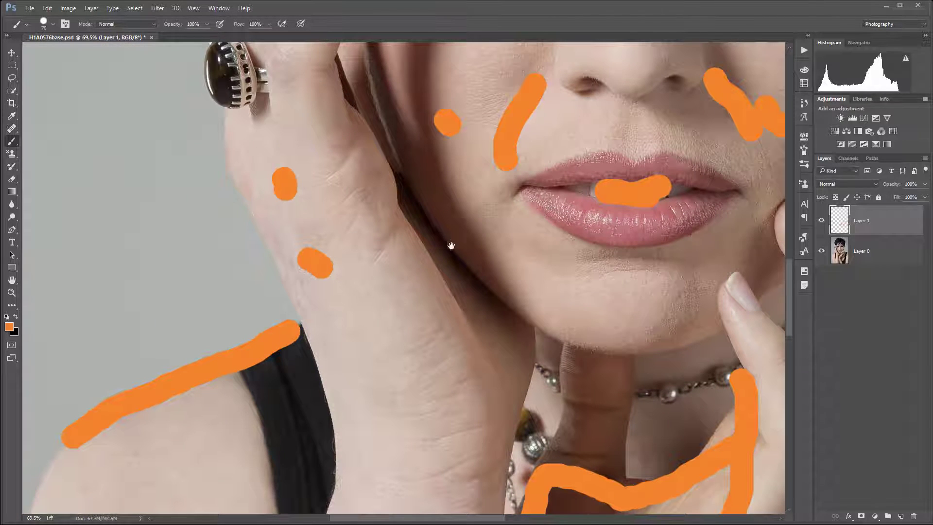
Step: Paint short orange strokes over the uneven skin and veins along the raised hand's forearm
mouse_move(579, 506)
left_mouse_down()
mouse_move(466, 243)
mouse_move(417, 206)
left_mouse_up()
scroll(418, 206, "down", 3)
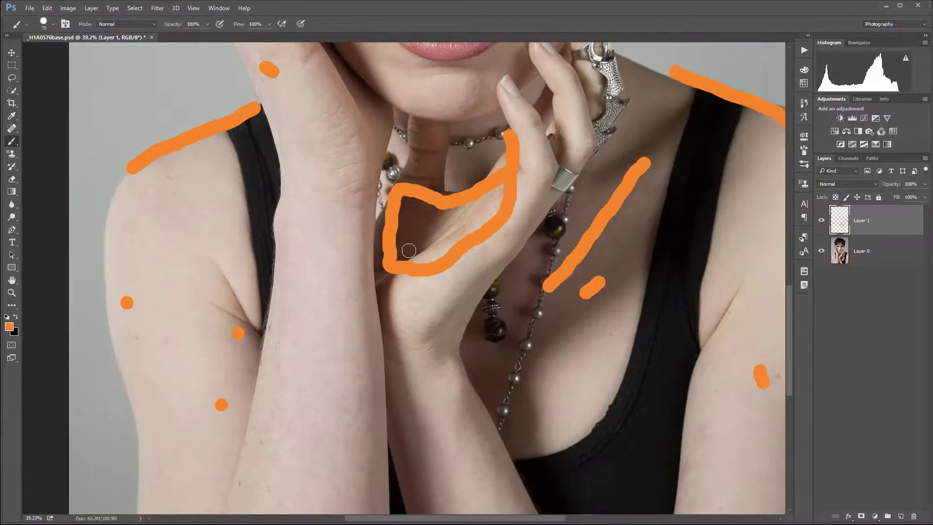
left_click_drag(375, 353, 414, 261)
left_click_drag(322, 159, 333, 190)
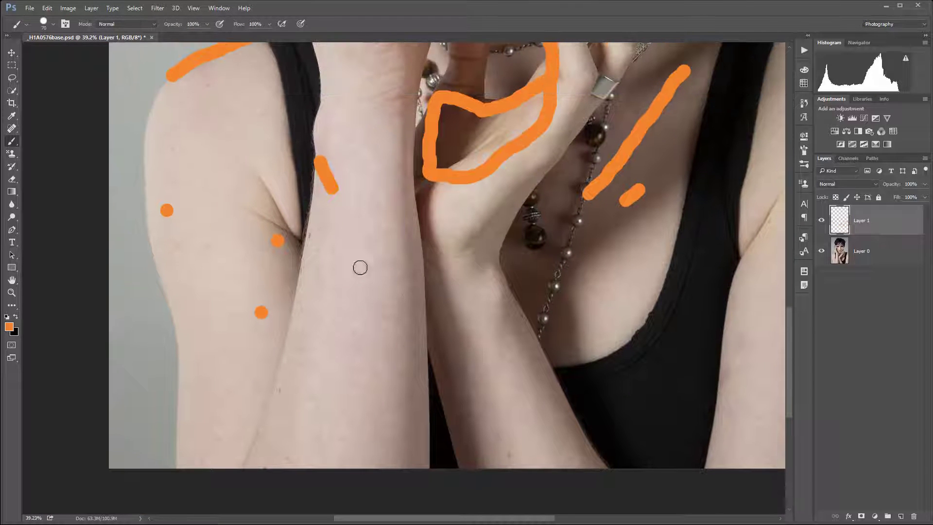
left_click_drag(352, 227, 362, 286)
left_click_drag(404, 393, 367, 421)
left_click_drag(363, 351, 335, 373)
left_click_drag(319, 291, 325, 312)
left_click_drag(398, 312, 383, 331)
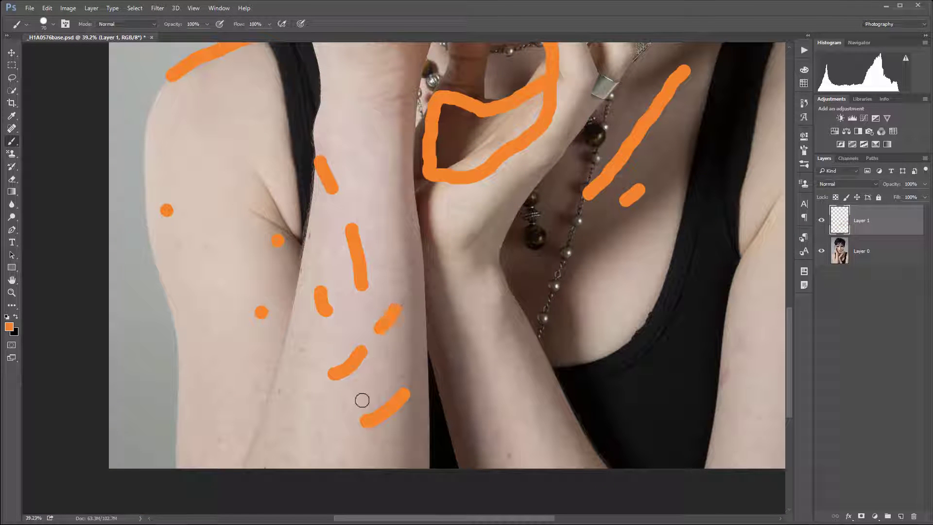
left_click_drag(353, 418, 330, 434)
Step: Paint short orange marks on the bridge of the nose and on the cheek below the outer corner of the eye
mouse_move(597, 320)
left_mouse_down()
mouse_move(534, 357)
mouse_move(516, 384)
left_mouse_up()
left_click_drag(499, 145, 500, 269)
left_click_drag(457, 89, 485, 315)
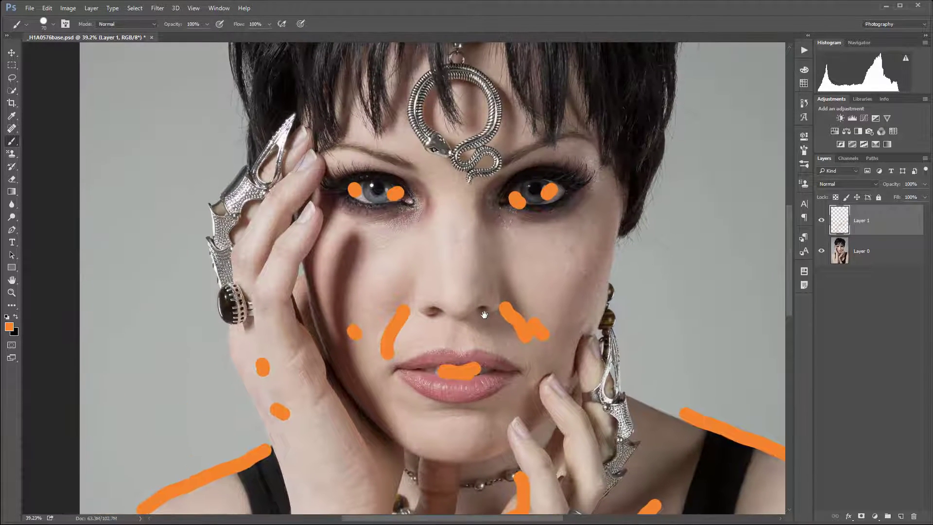
mouse_move(452, 142)
left_mouse_down()
mouse_move(494, 356)
mouse_move(448, 251)
mouse_move(458, 296)
left_mouse_up()
key("ctrl+z")
left_click_drag(471, 128, 477, 221)
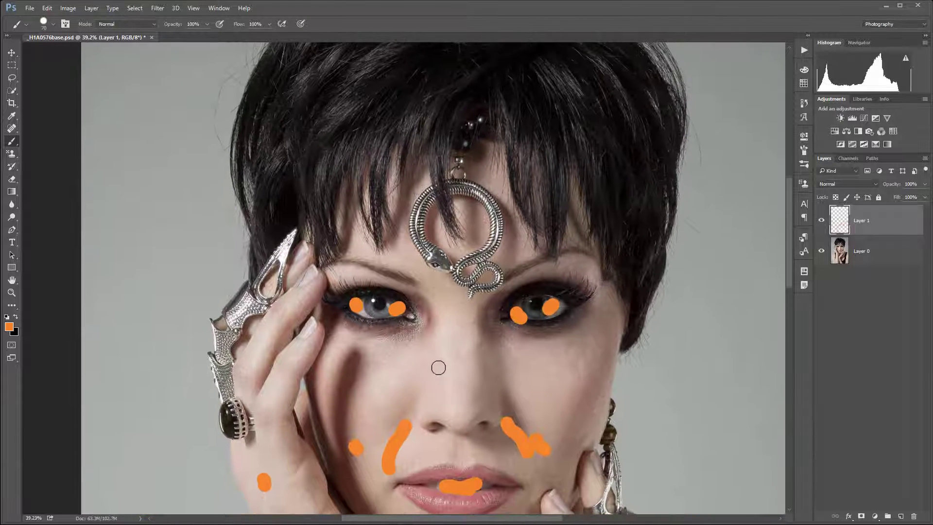
left_click_drag(450, 345, 456, 369)
left_click_drag(577, 364, 566, 372)
left_click_drag(604, 333, 596, 341)
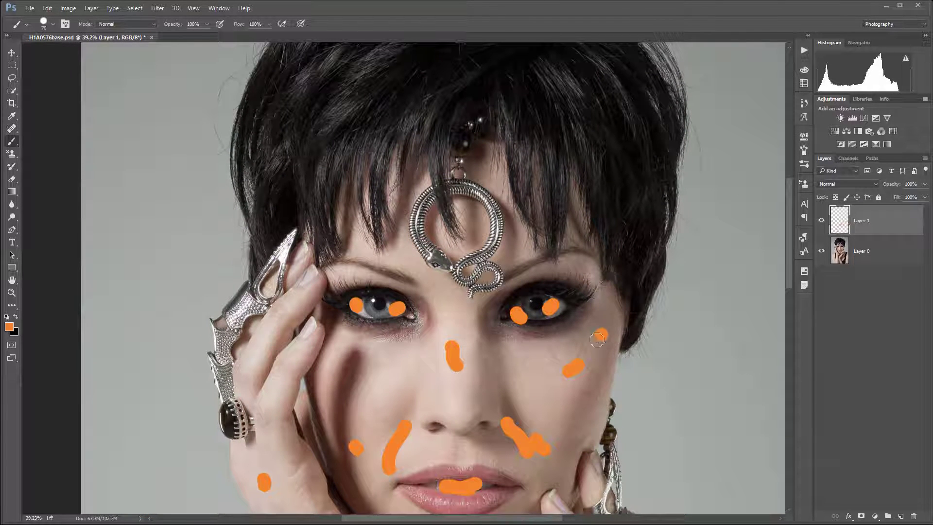
Step: Mark the stray hairs around the outer edge of the hair on both sides and at the crown
left_click_drag(517, 133, 551, 281)
mouse_move(491, 277)
left_mouse_down()
mouse_move(461, 171)
mouse_move(512, 182)
left_mouse_up()
mouse_move(290, 126)
left_mouse_down()
mouse_move(273, 142)
mouse_move(272, 214)
mouse_move(254, 226)
left_mouse_up()
left_click_drag(706, 317, 583, 246)
left_click_drag(542, 291, 579, 329)
left_click_drag(594, 168, 612, 191)
left_click_drag(602, 82, 637, 261)
left_click_drag(627, 92, 589, 116)
left_click_drag(521, 56, 545, 62)
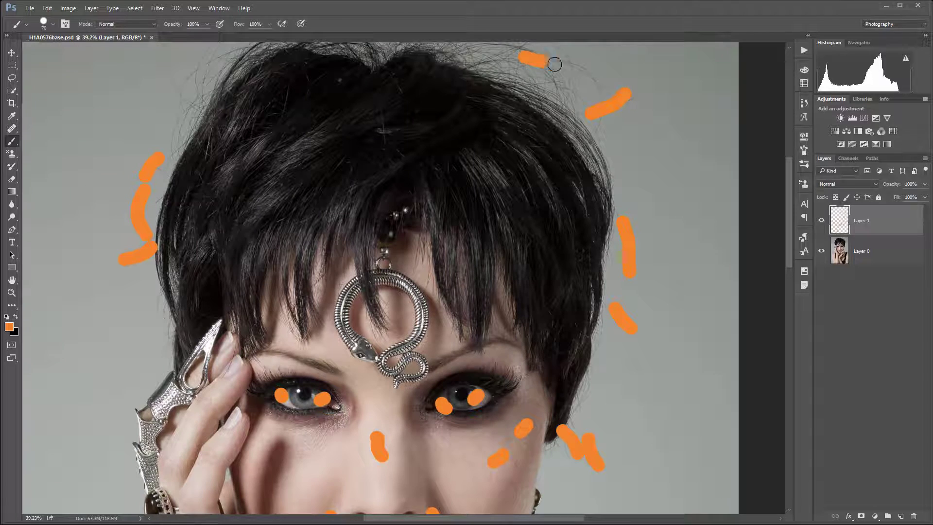
Step: Paint a short horizontal orange mark on the chin just below the lower lip
scroll(504, 245, "down", 2)
scroll(505, 246, "down", 5)
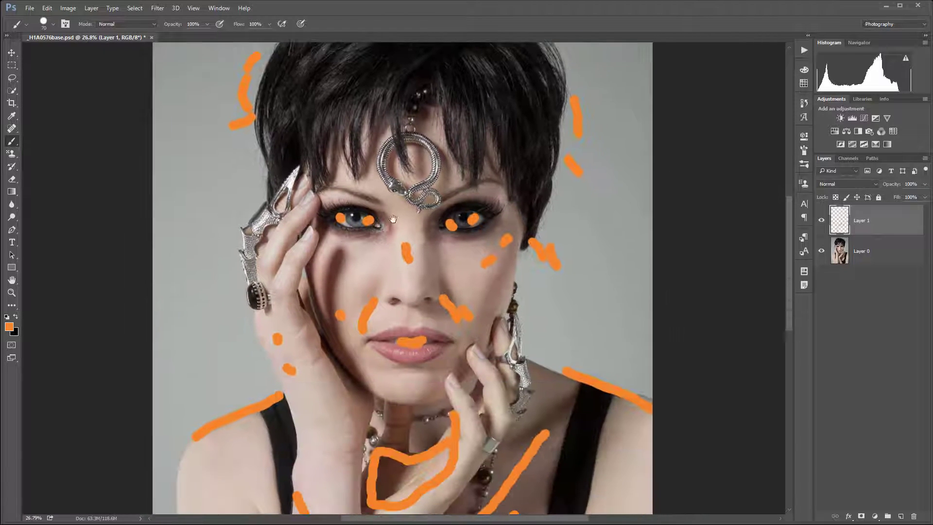
scroll(316, 205, "up", 2)
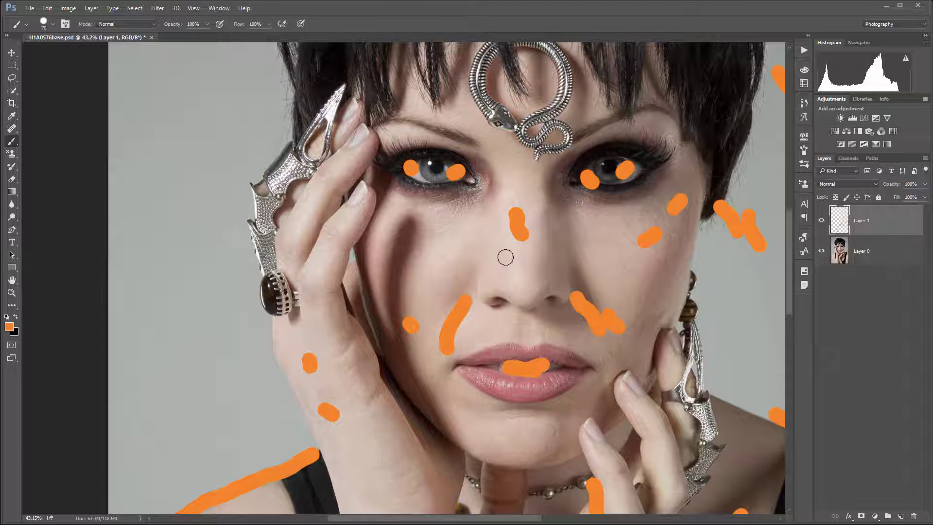
left_click_drag(614, 298, 559, 146)
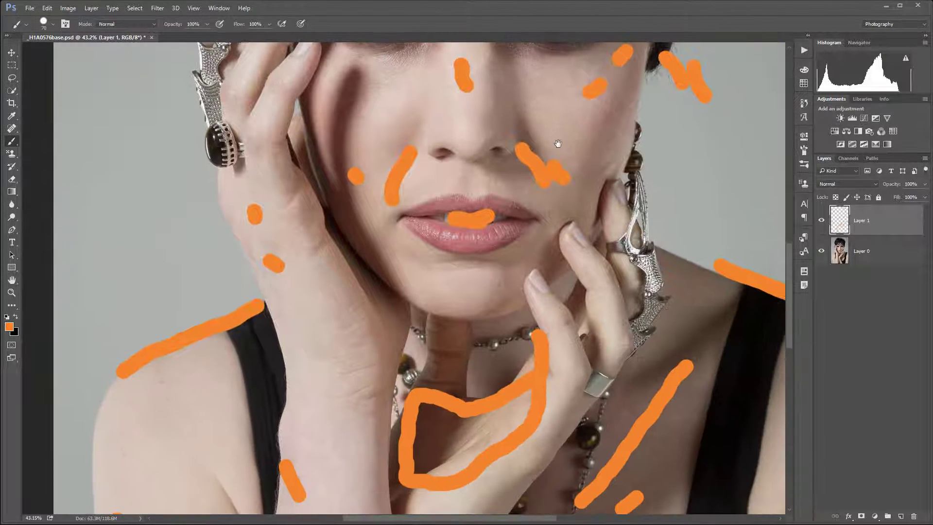
left_click_drag(443, 271, 491, 270)
scroll(521, 287, "down", 3)
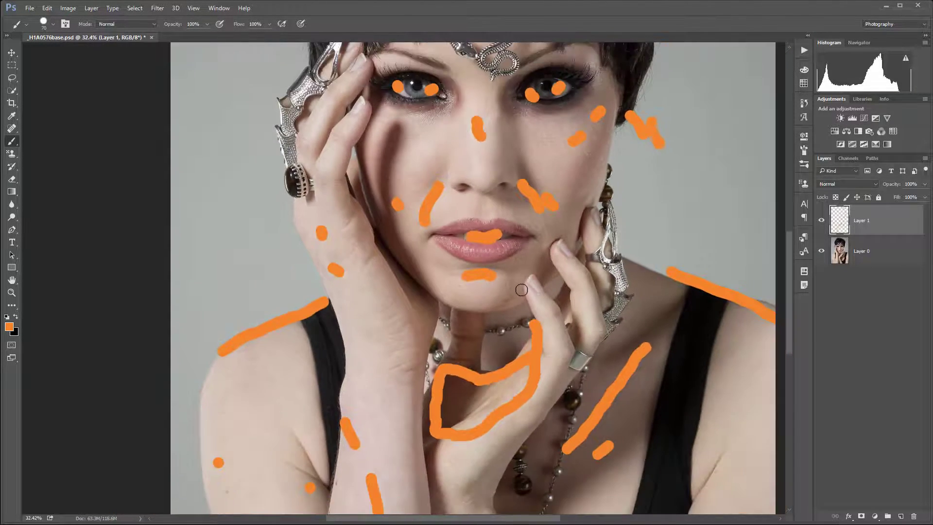
Step: Mark the lower part of the second forearm and add strokes to the back of the raised hand
mouse_move(591, 343)
left_mouse_down()
mouse_move(554, 241)
mouse_move(547, 163)
mouse_move(538, 197)
left_mouse_up()
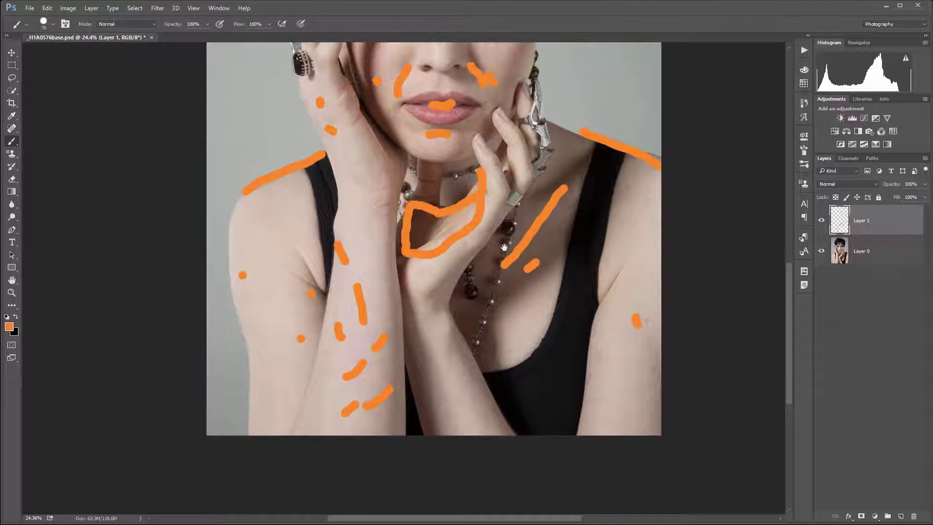
left_click_drag(444, 408, 443, 431)
scroll(457, 243, "down", 1)
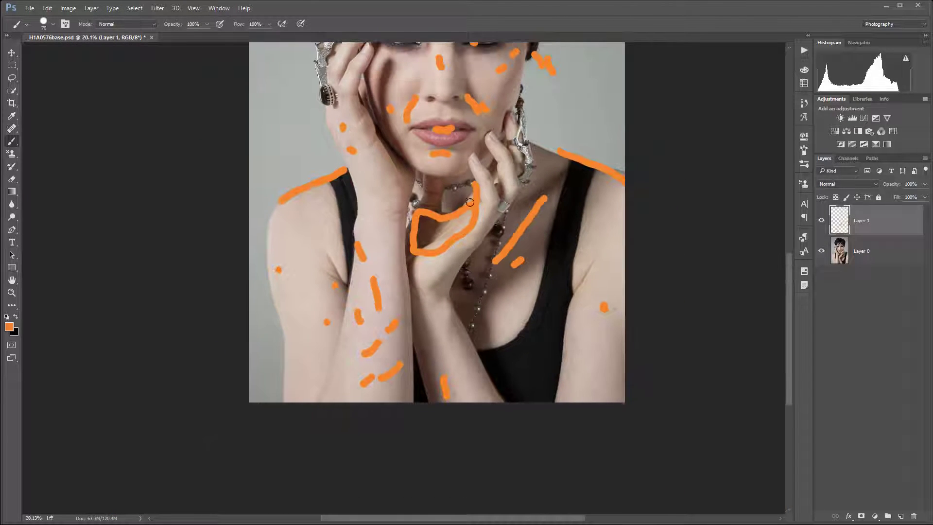
left_click_drag(527, 215, 546, 288)
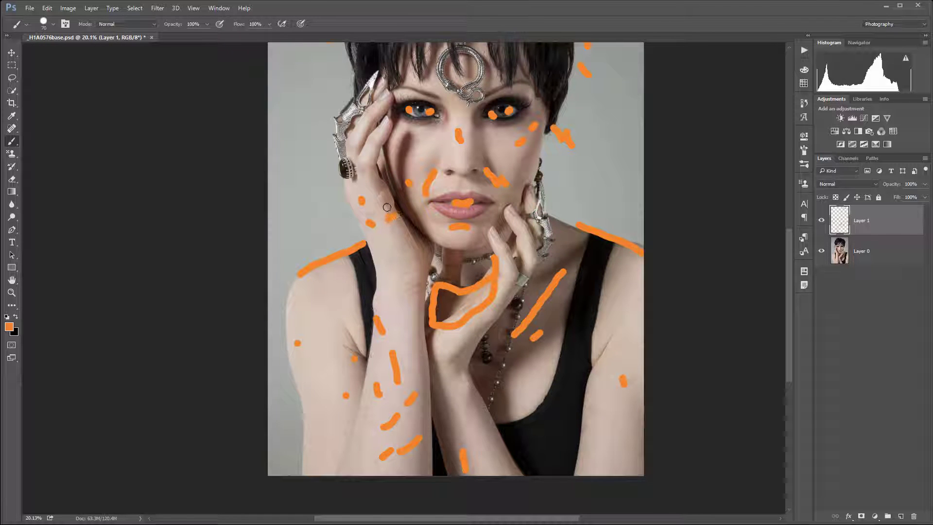
left_click_drag(371, 200, 382, 204)
left_click_drag(564, 201, 572, 266)
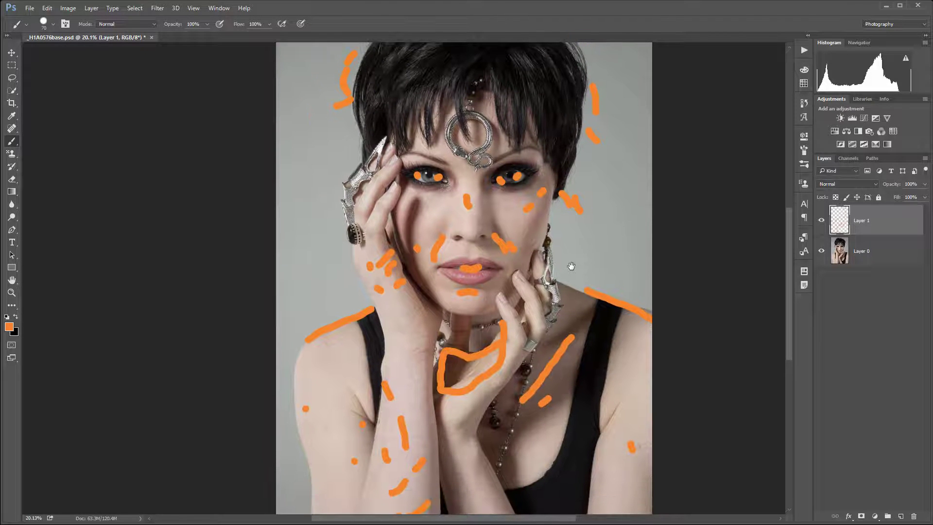
Step: Put orange dots on the fingertips beside the eye to flag their nails
scroll(387, 161, "up", 15)
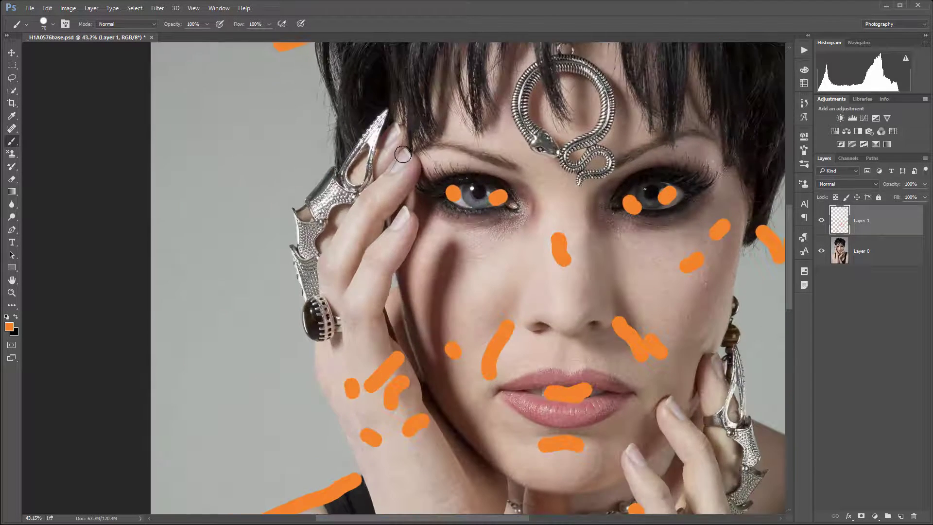
left_click(427, 170)
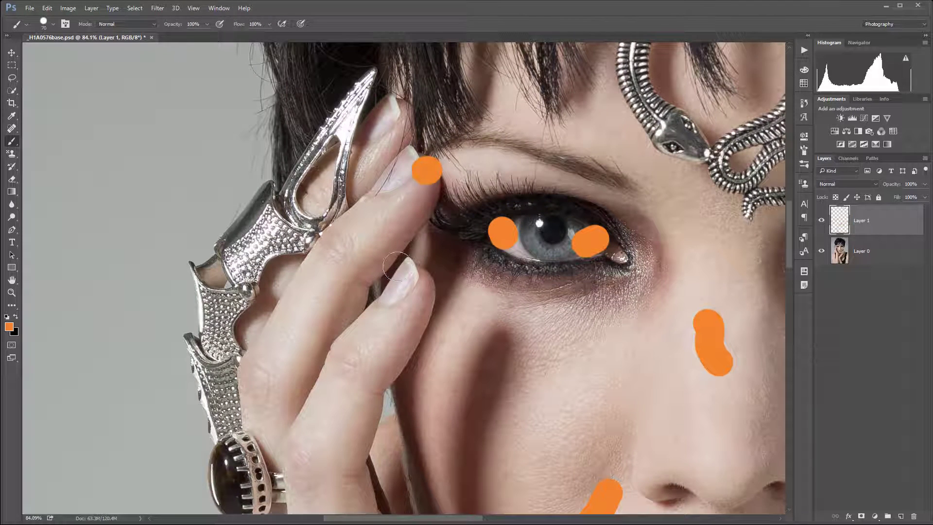
left_click(386, 303)
Step: Reduce the brush size to 40 and dot the fingernails of the hand below the chin
left_click_drag(614, 367, 448, 267)
left_click_drag(459, 108, 457, 94)
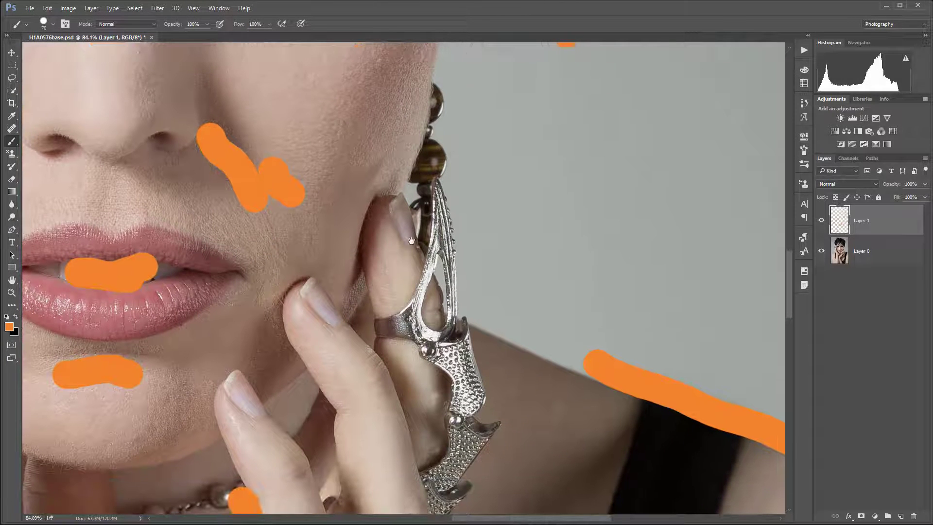
key("bracketleft")
key("bracketleft")
key("bracketleft")
left_click(412, 243)
left_click_drag(328, 322, 333, 322)
left_click_drag(348, 397, 458, 266)
left_click(335, 275)
mouse_move(436, 345)
left_mouse_down()
mouse_move(436, 198)
mouse_move(540, 223)
mouse_move(568, 252)
left_mouse_up()
mouse_move(369, 256)
left_mouse_down()
mouse_move(495, 250)
mouse_move(489, 210)
left_mouse_up()
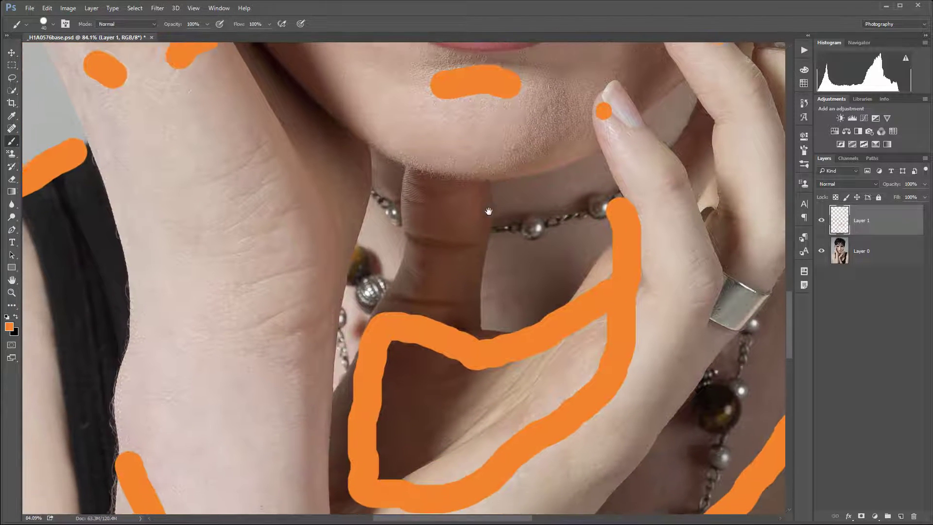
Step: Paint two small orange marks on the shadowed neck area between the hands below the chin
left_click_drag(413, 232, 433, 249)
mouse_move(485, 290)
left_mouse_down()
mouse_move(501, 268)
mouse_move(507, 291)
left_mouse_up()
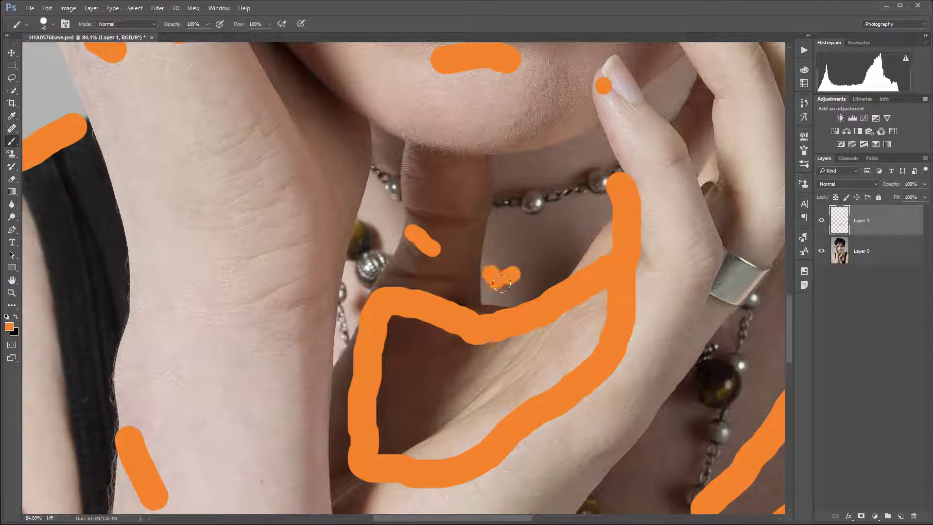
Step: Delete the layer holding the orange retouching marks
scroll(392, 319, "down", 5)
scroll(392, 318, "down", 4)
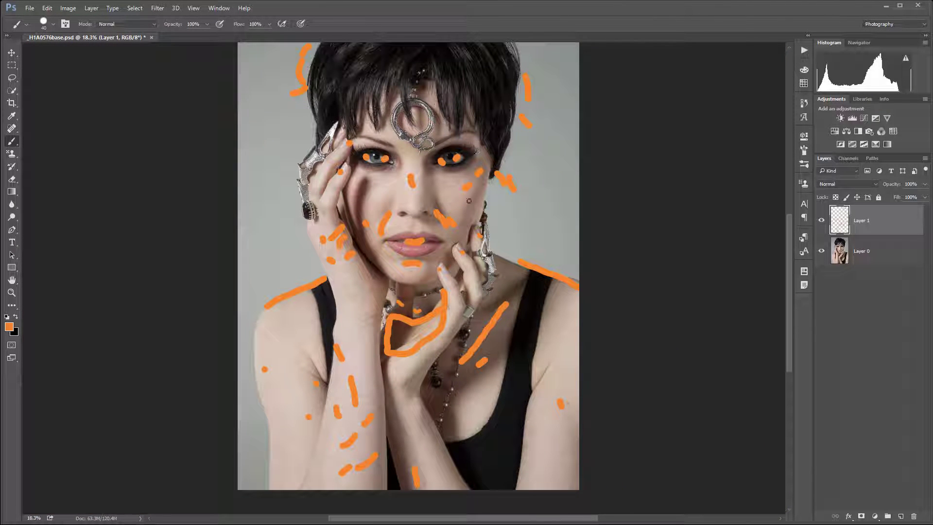
scroll(469, 201, "down", 1)
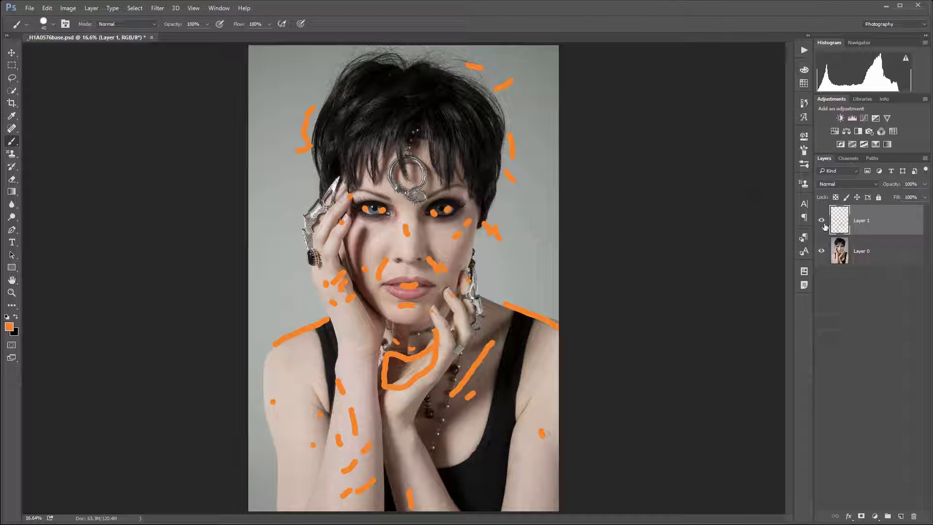
mouse_move(875, 263)
left_mouse_down()
mouse_move(875, 508)
mouse_move(914, 516)
left_mouse_up()
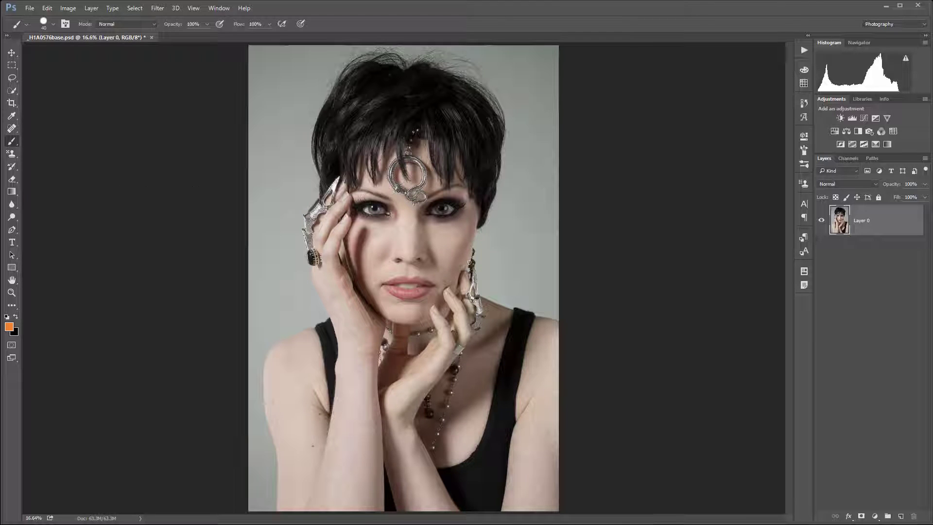
Step: Use the content-aware Spot Healing Brush on a new layer to heal small areas of the shadowed cheek and the nose
left_click(11, 129)
scroll(370, 231, "up", 6)
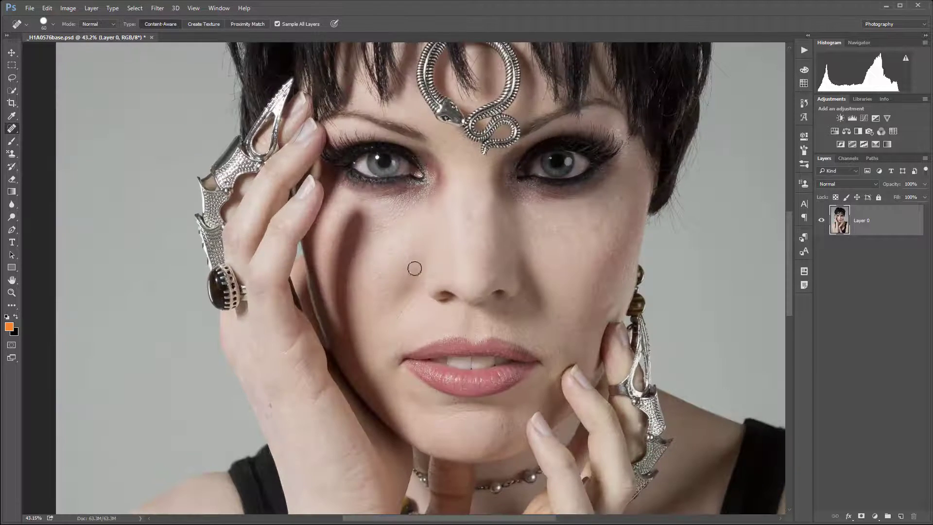
left_click(903, 516)
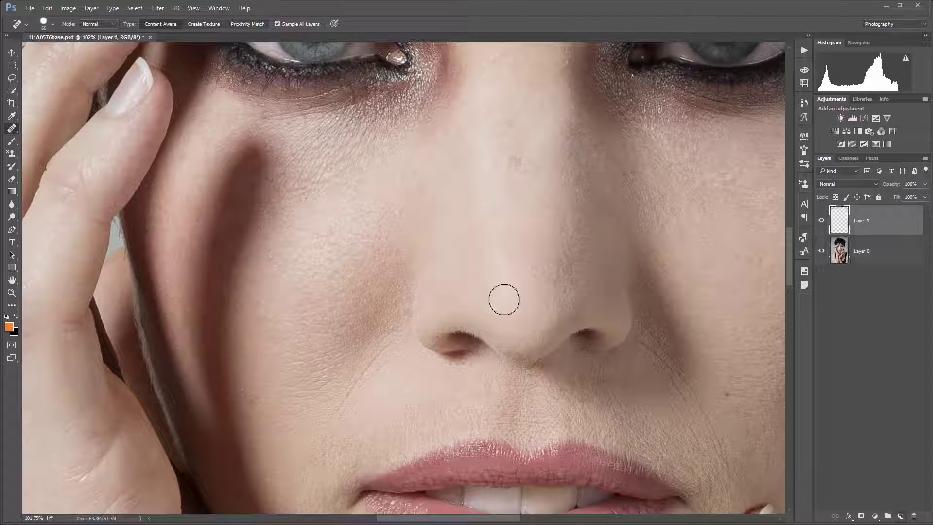
left_click_drag(289, 190, 321, 206)
left_click_drag(409, 167, 408, 183)
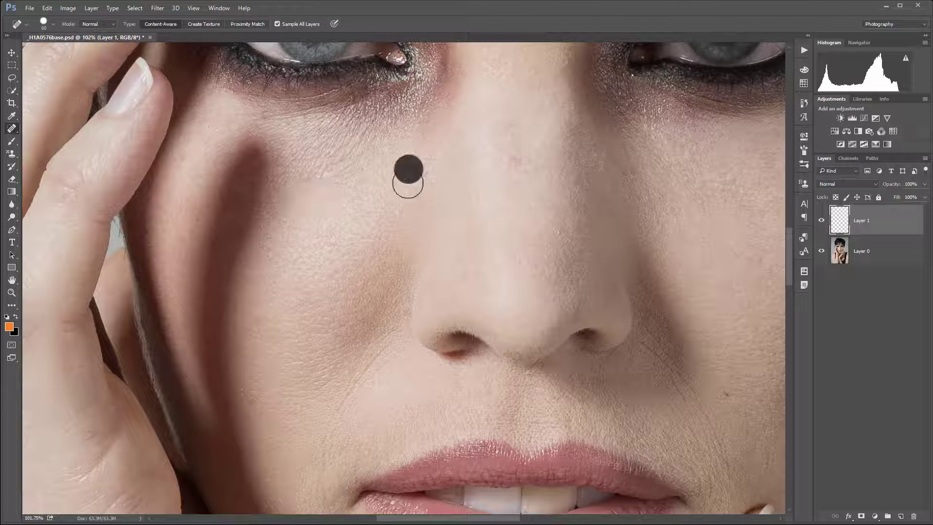
scroll(388, 188, "up", 3)
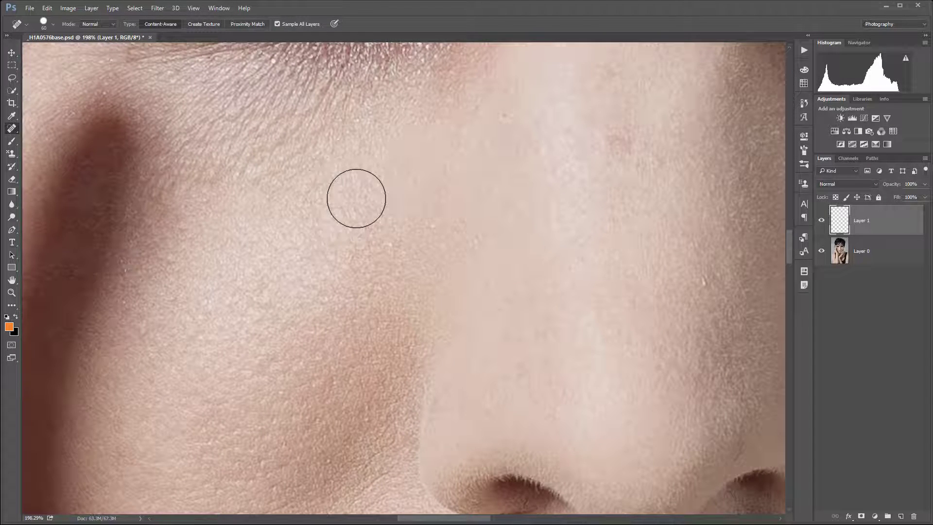
scroll(356, 198, "down", 2)
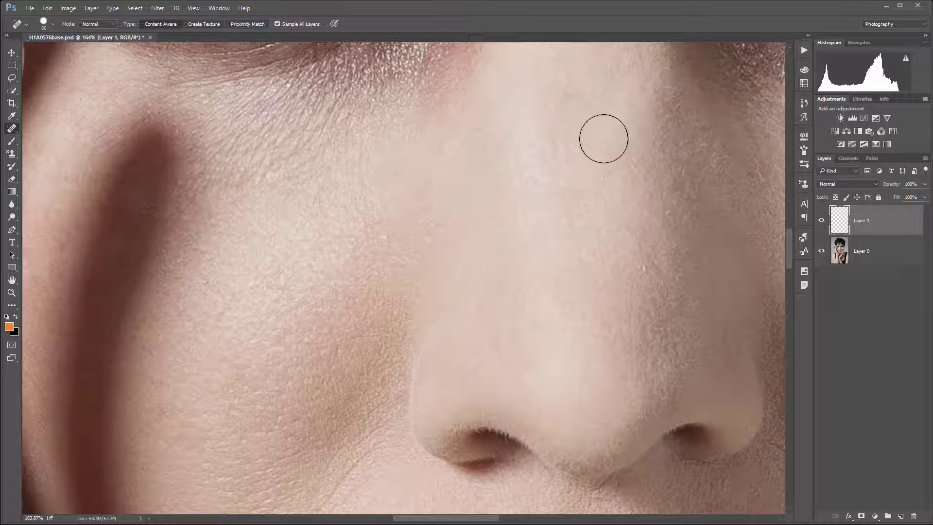
Step: Heal the skin at the inner corner below the other eye with the Spot Healing Brush
left_click_drag(635, 255, 342, 219)
left_click_drag(491, 200, 468, 278)
left_click(375, 152)
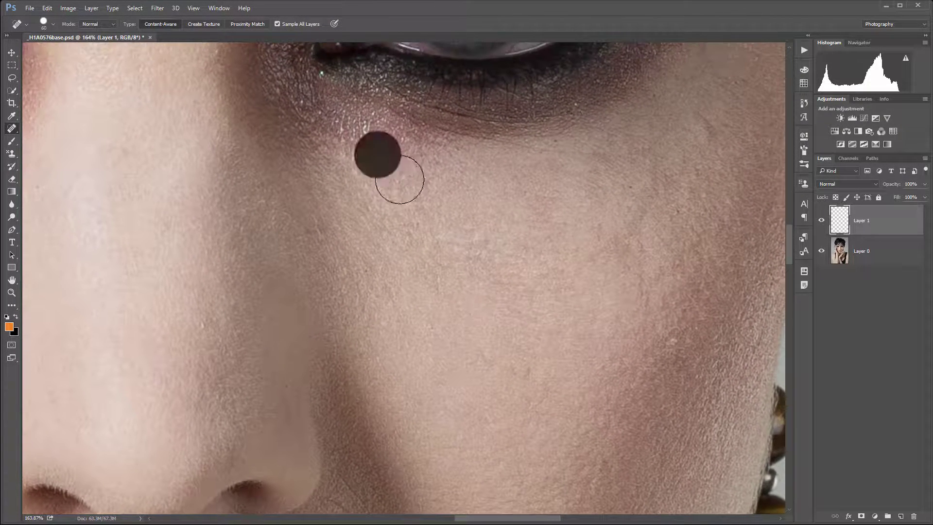
left_click(357, 140)
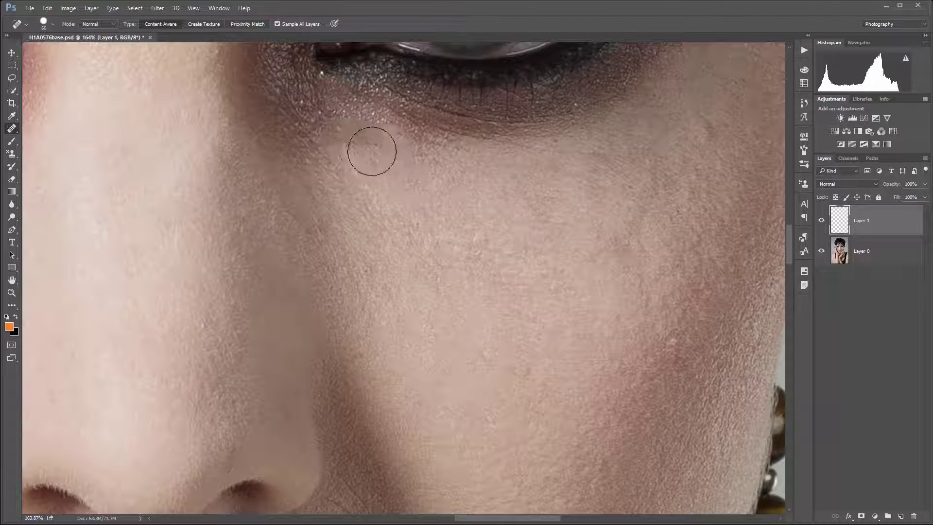
scroll(353, 182, "down", 1)
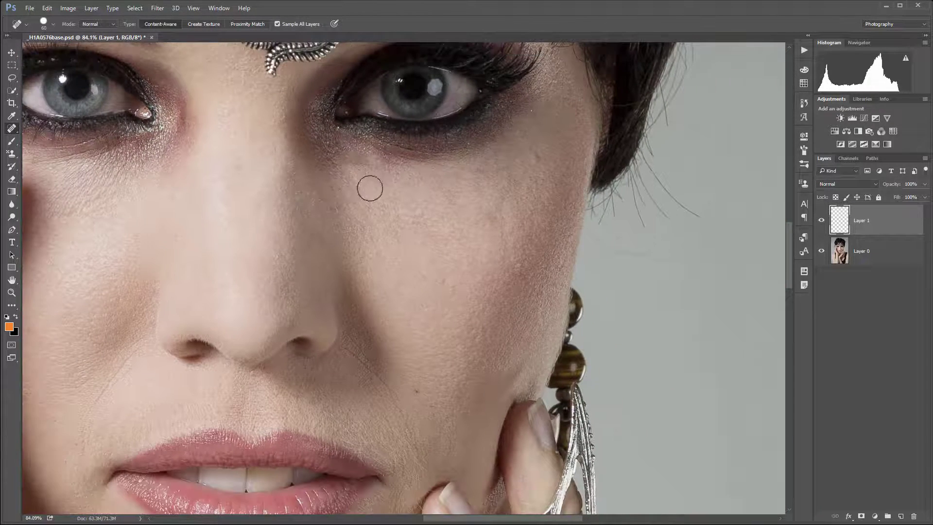
Step: Delete the layer holding the spot-healing strokes and review the face in the original photo
left_click_drag(868, 222, 922, 510)
scroll(321, 190, "down", 3)
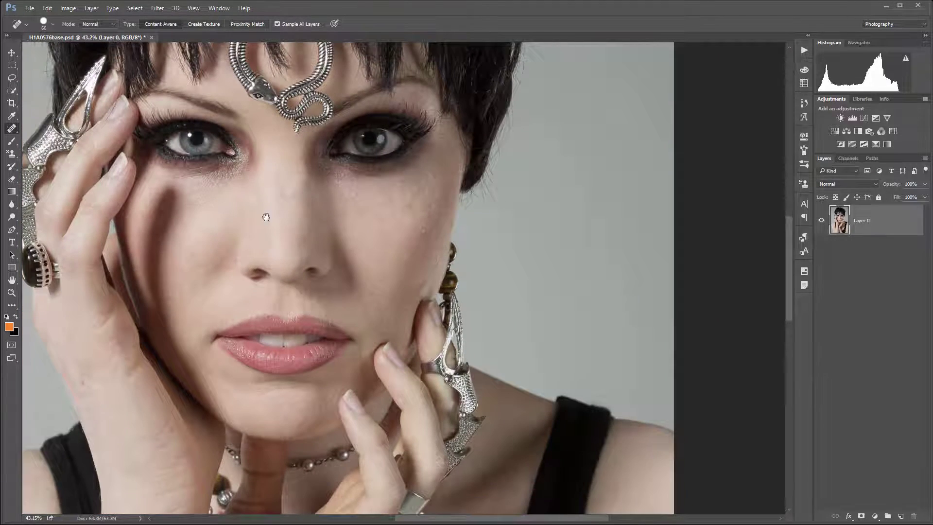
left_click_drag(268, 215, 394, 217)
scroll(425, 201, "up", 3)
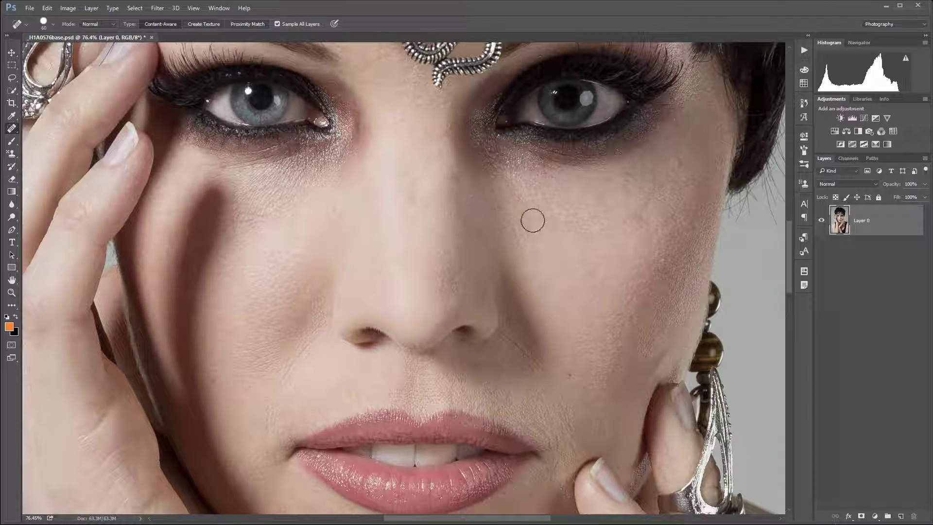
scroll(452, 228, "down", 3)
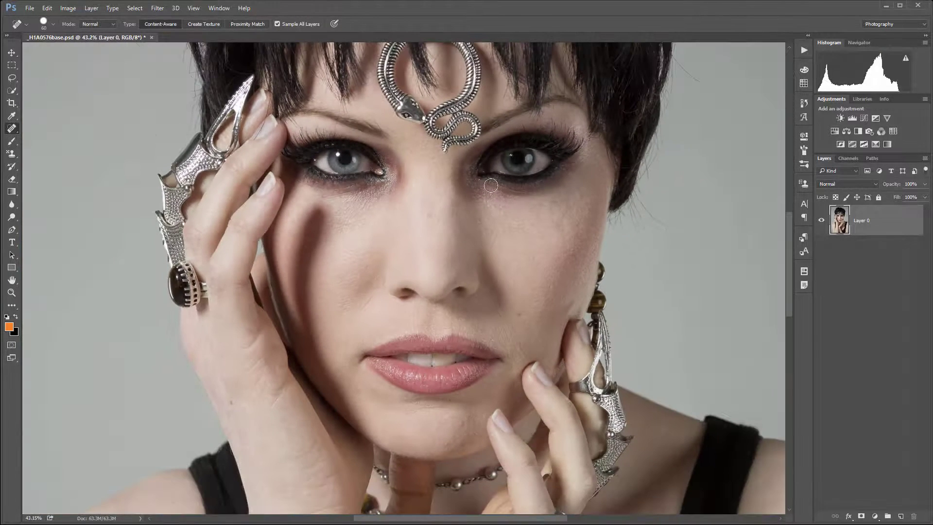
scroll(442, 269, "down", 3)
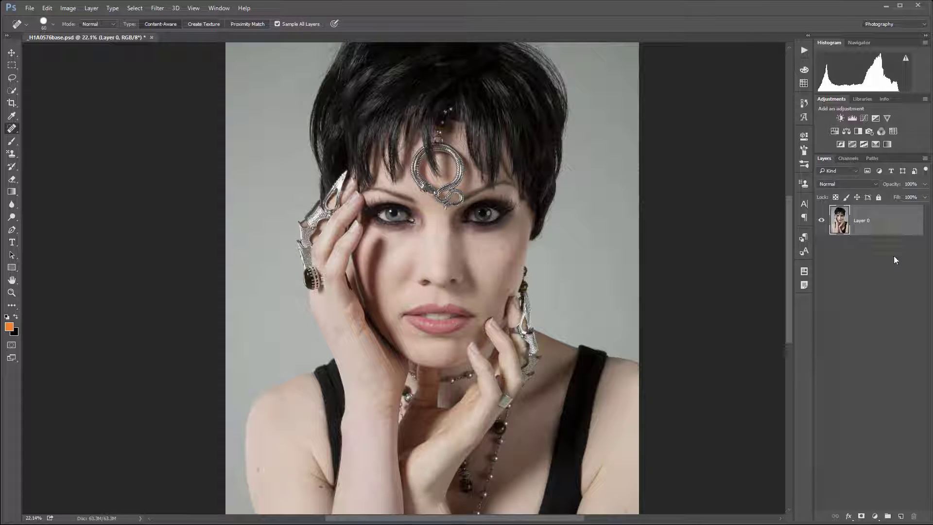
Step: Duplicate the portrait layer twice, naming the lower copy "low" and the upper copy "high"
key("ctrl+j")
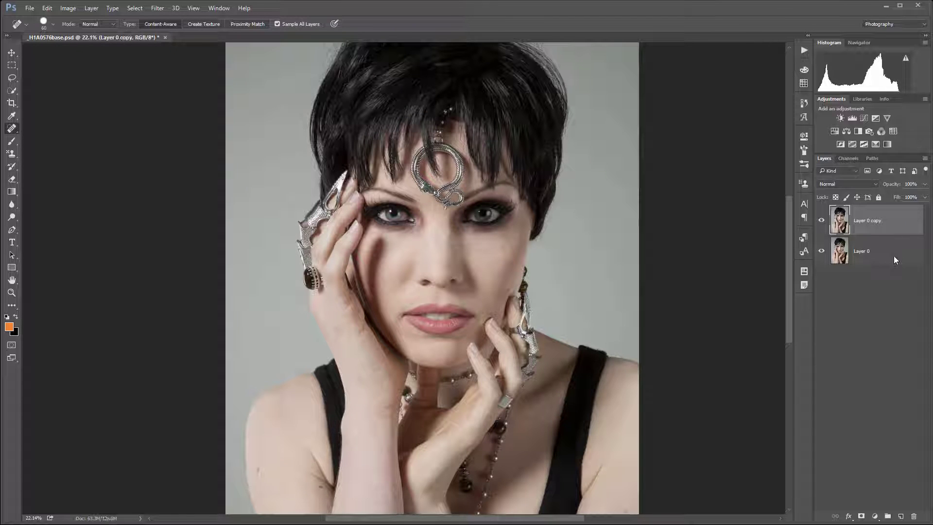
key("ctrl+j")
double_click(876, 258)
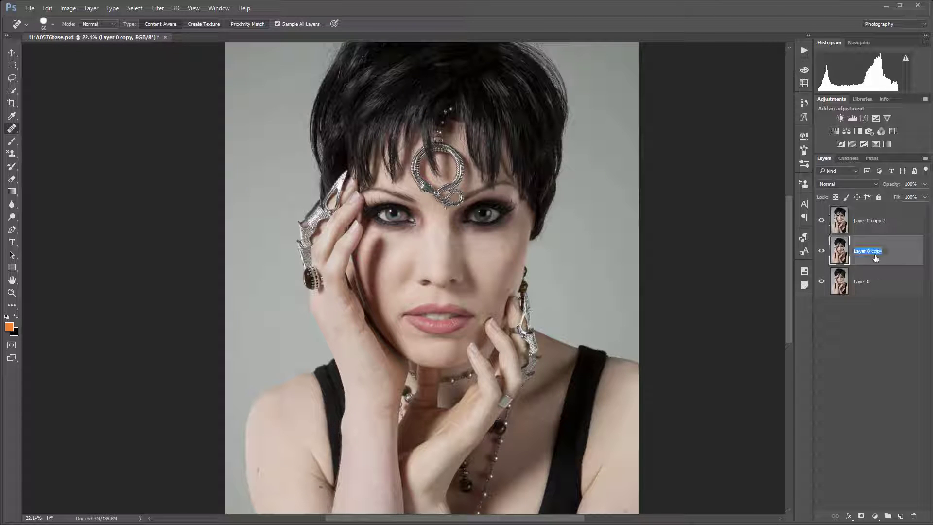
type("b")
double_click(881, 219)
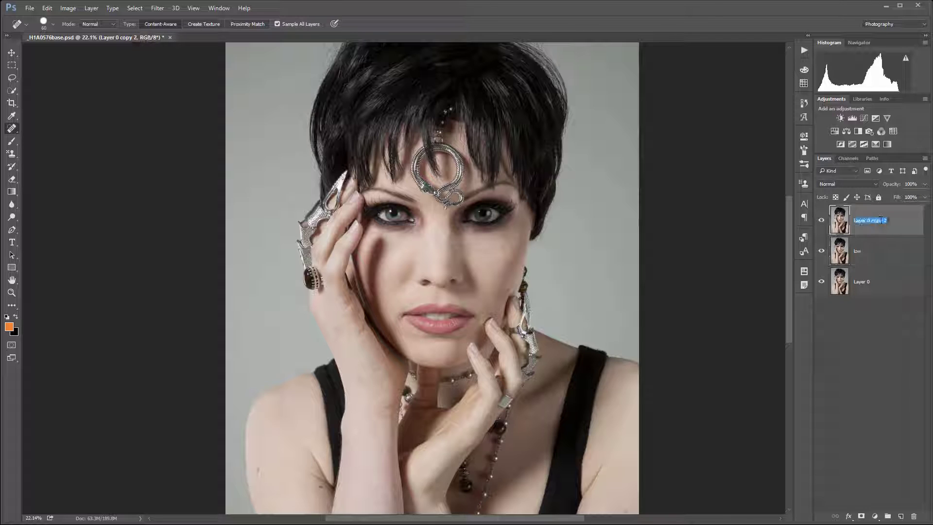
type("high")
Step: Make the "low" layer active and hide the "high" layer above it
left_click(886, 248)
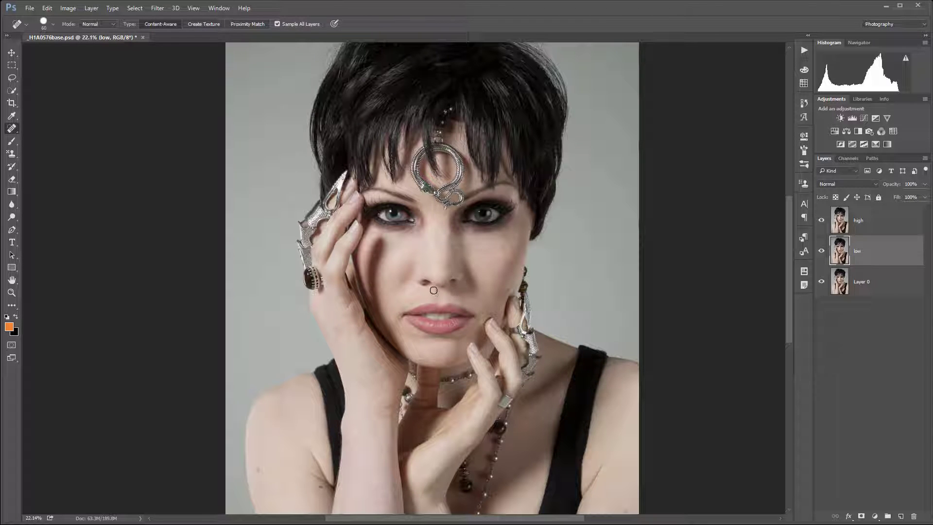
scroll(449, 265, "down", 2)
scroll(449, 266, "up", 5)
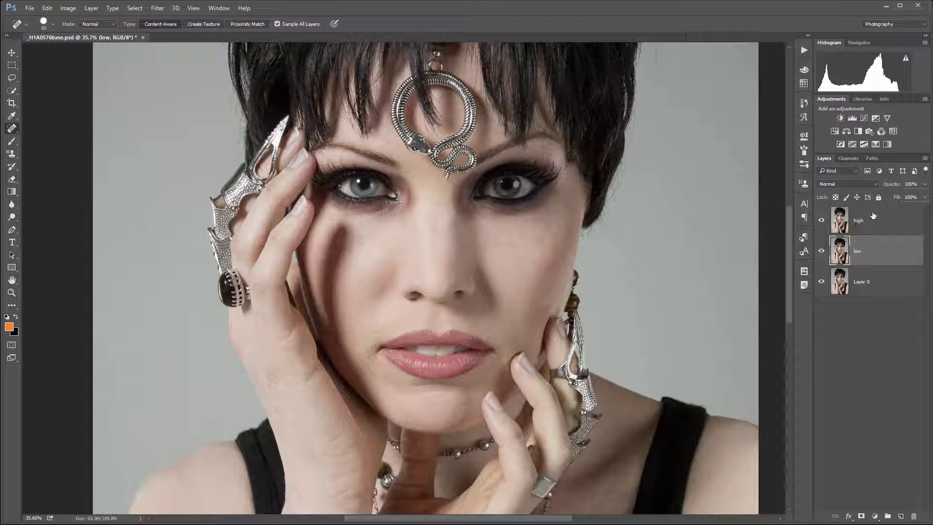
left_click(822, 220)
scroll(390, 234, "up", 3)
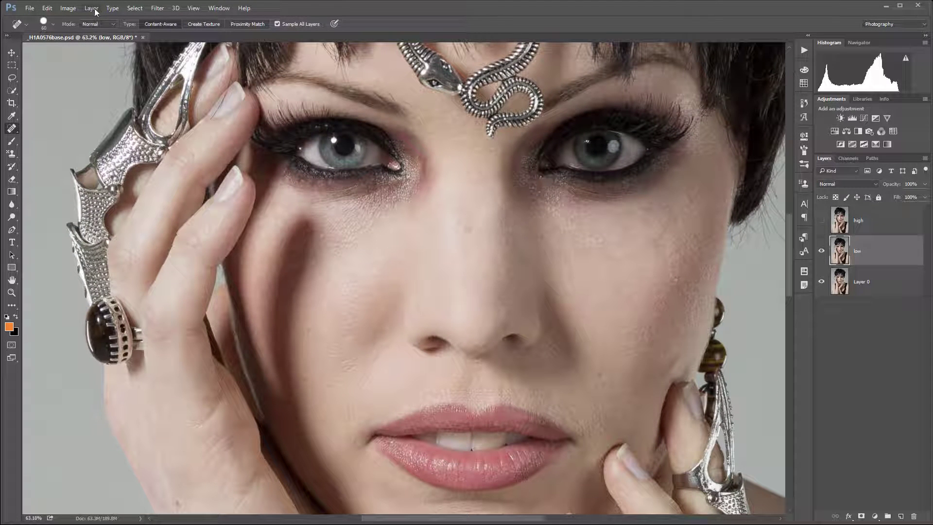
Step: Set up a Surface Blur on the "low" layer with a radius of 25 pixels and a threshold of 18 levels
left_click(157, 8)
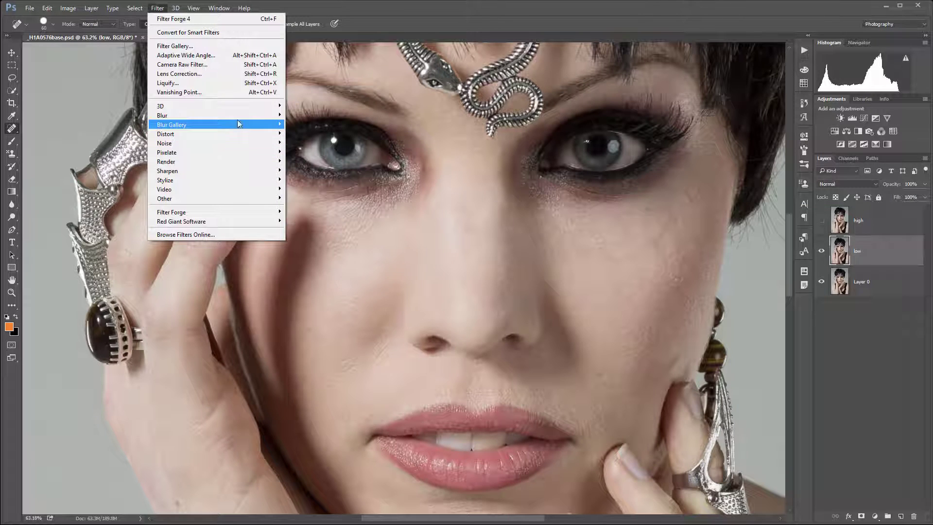
mouse_move(240, 116)
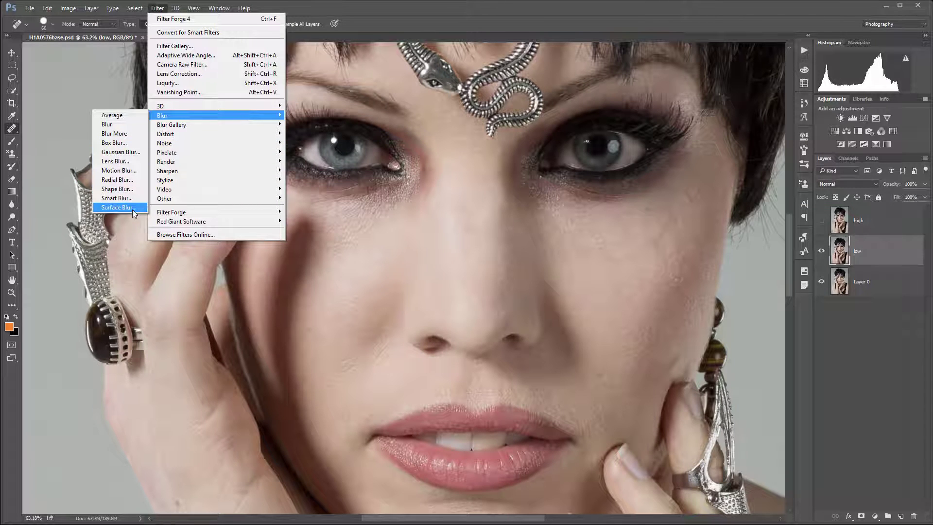
left_click(132, 210)
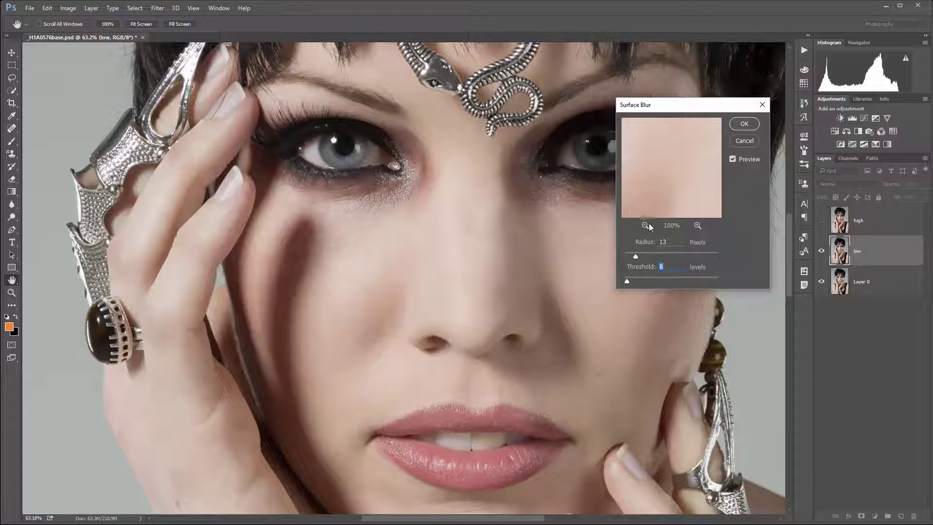
left_click_drag(637, 257, 637, 281)
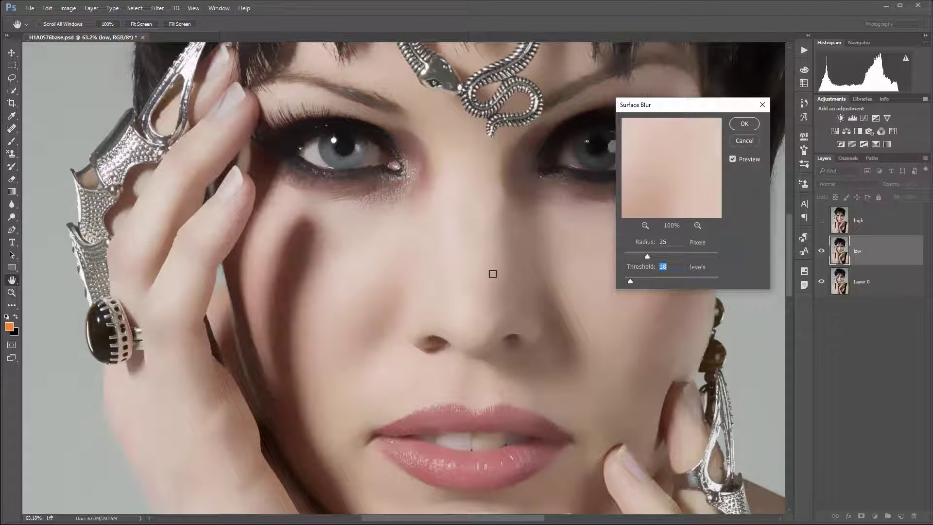
Step: Inspect the Surface Blur preview across the face, hands, neck and arms to judge how smoothly the skin is blurred
left_click_drag(360, 297, 375, 164)
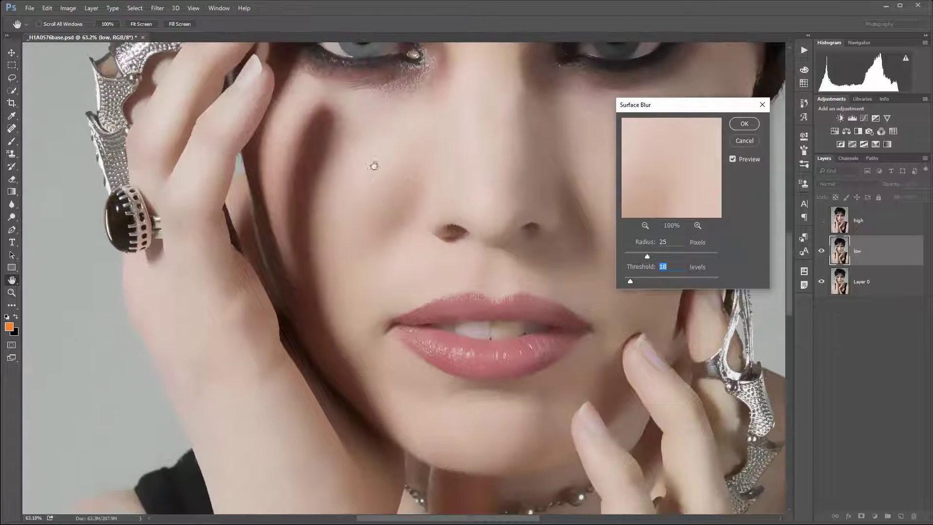
left_click_drag(525, 399, 350, 83)
left_click_drag(356, 188, 507, 243)
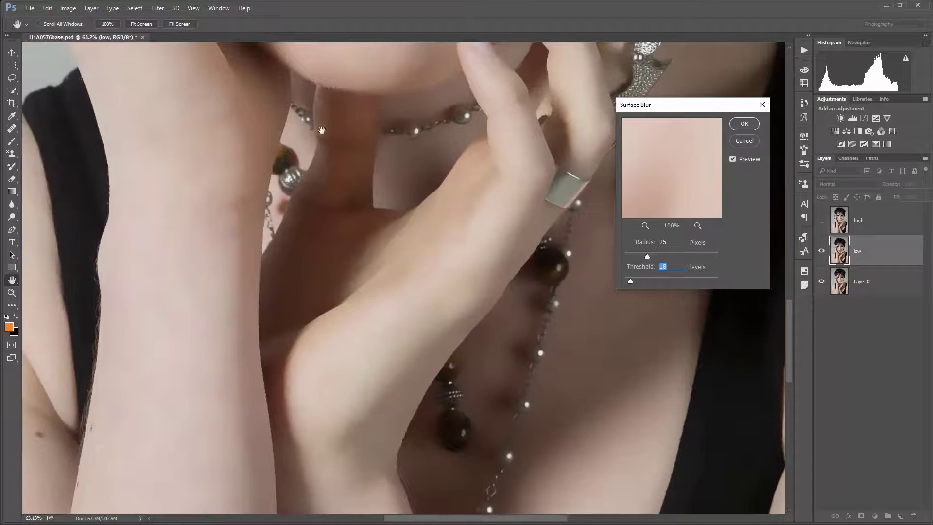
left_click_drag(322, 130, 500, 204)
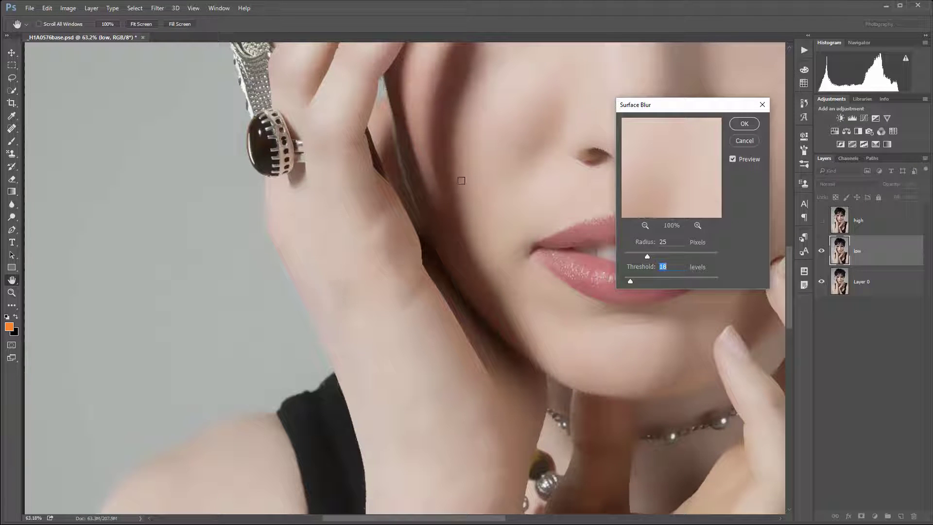
left_click_drag(462, 181, 229, 233)
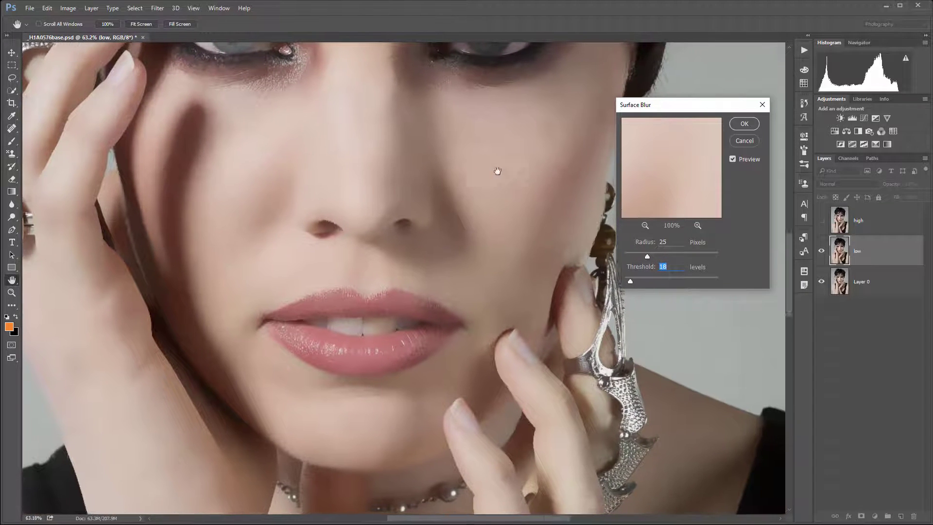
left_click_drag(497, 173, 392, 257)
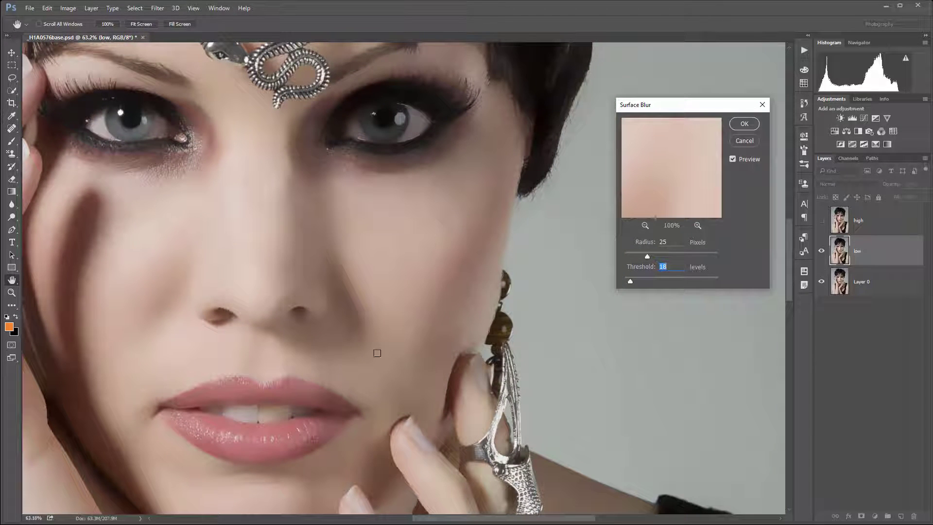
left_click_drag(404, 375, 413, 202)
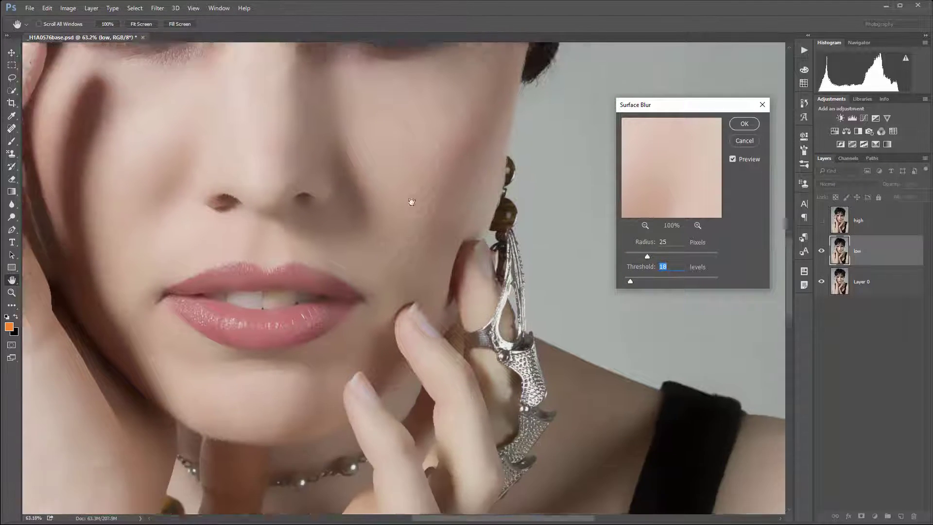
left_click_drag(502, 286, 524, 149)
left_click_drag(264, 290, 514, 69)
left_click_drag(462, 220, 458, 317)
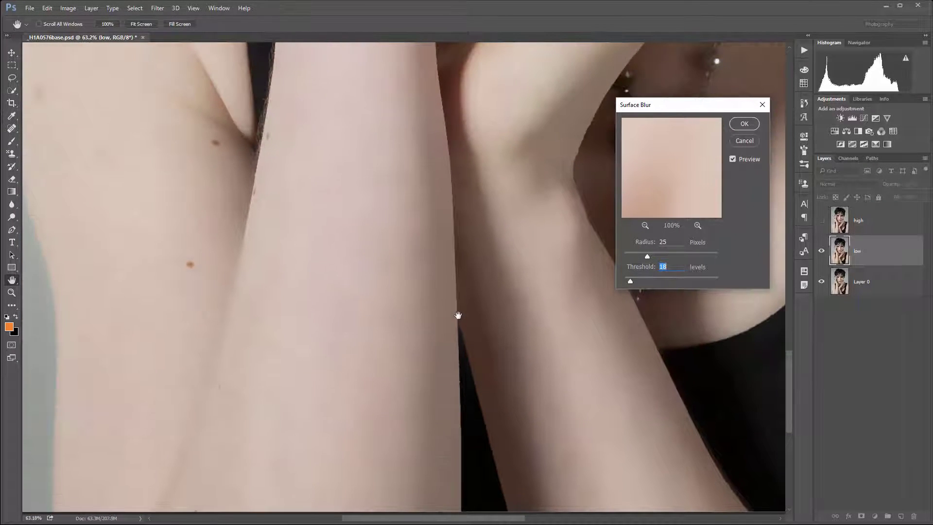
left_click_drag(277, 220, 374, 373)
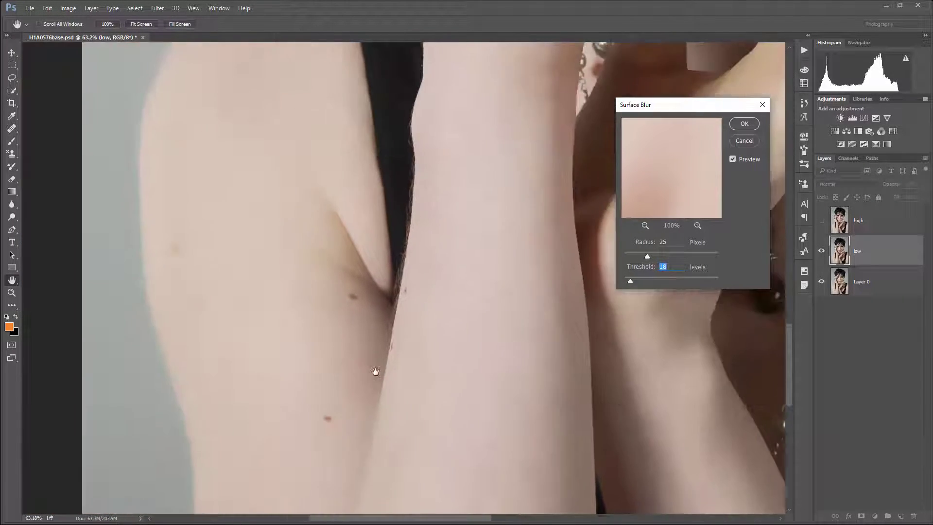
left_click_drag(384, 254, 141, 347)
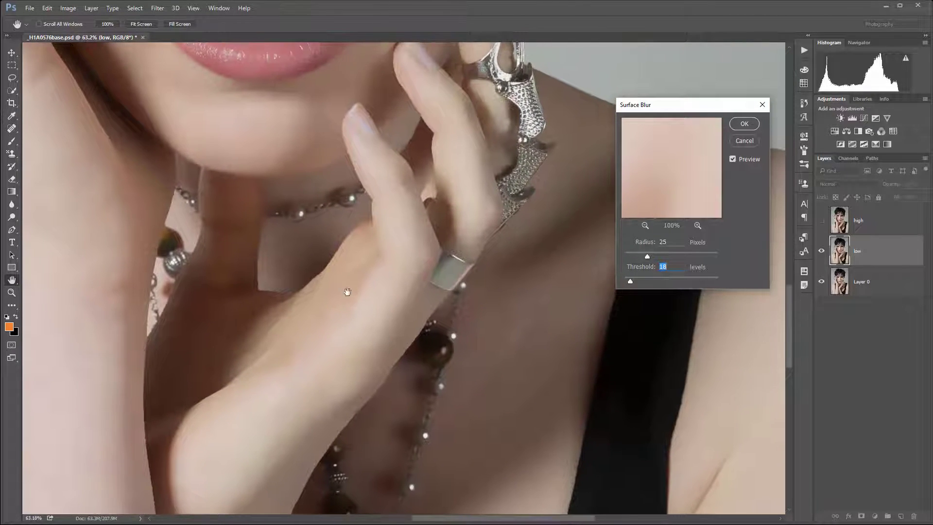
Step: Set the Surface Blur radius to 28 pixels and apply the blur to the "low" layer
left_click_drag(336, 143, 373, 272)
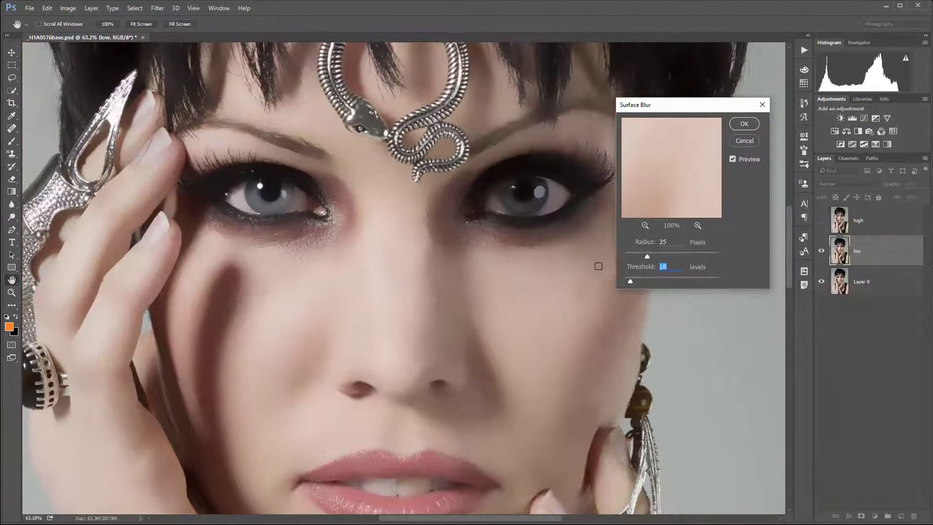
double_click(667, 245)
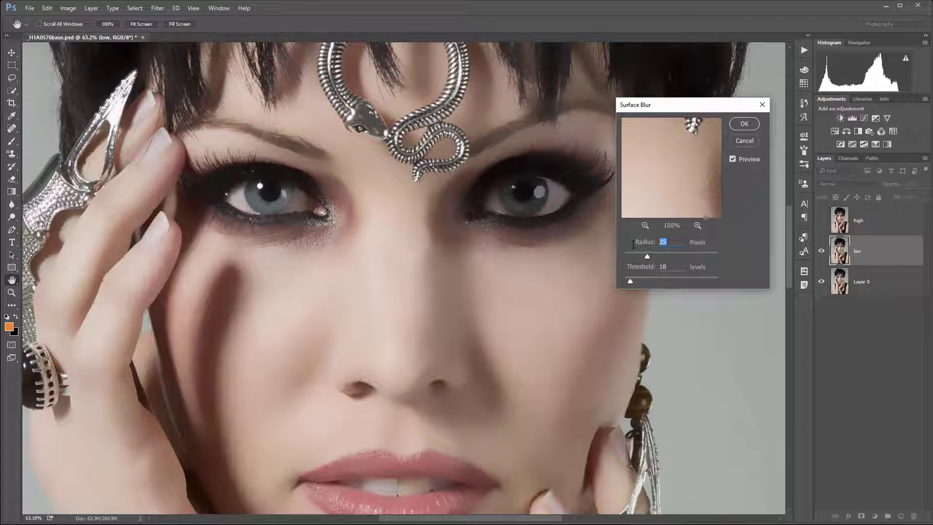
type("28")
double_click(664, 266)
left_click(743, 126)
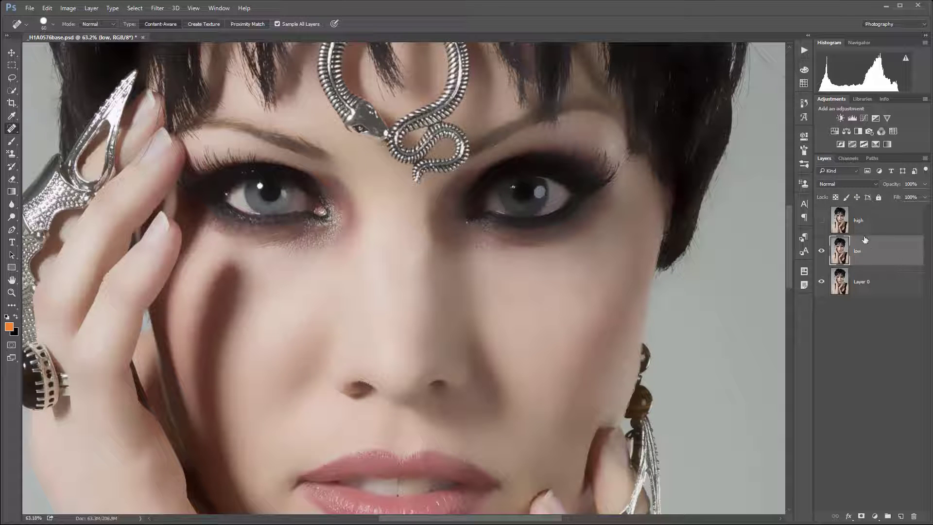
Step: Show and activate the "high" layer, and start Apply Image on it with "low" as the source layer
left_click(885, 224)
left_click(822, 220)
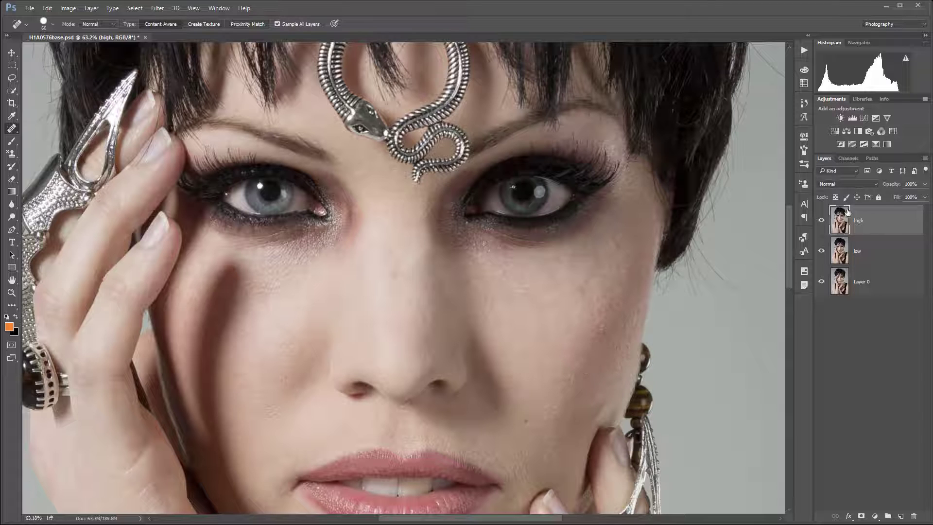
left_click(68, 8)
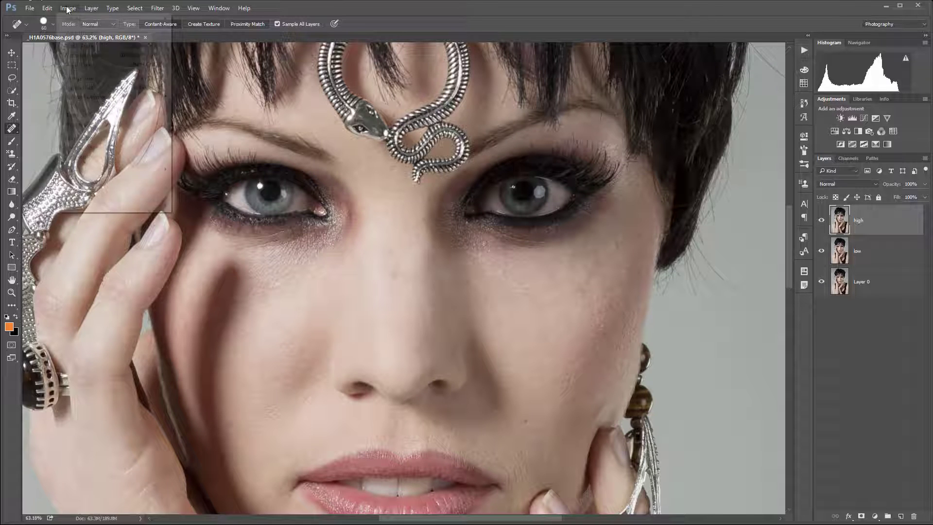
left_click(137, 147)
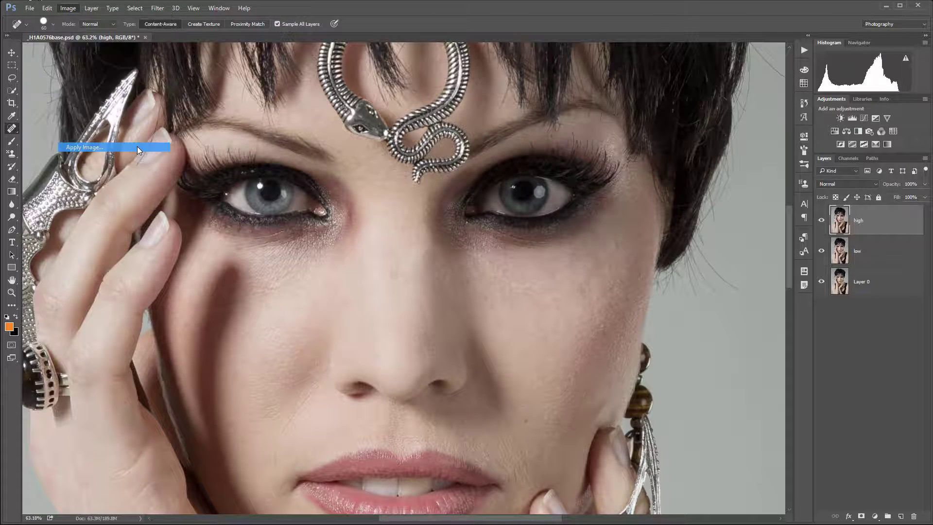
left_click_drag(596, 171, 546, 156)
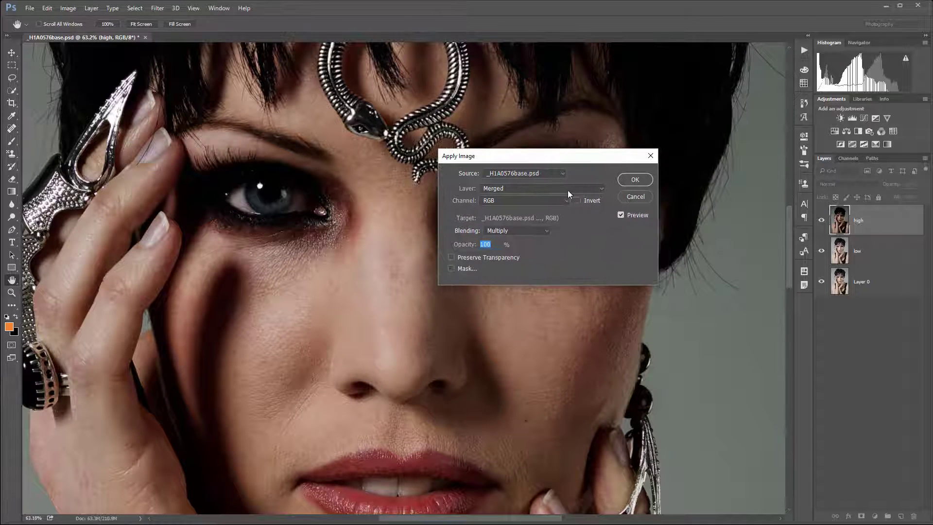
left_click(518, 189)
left_click(517, 218)
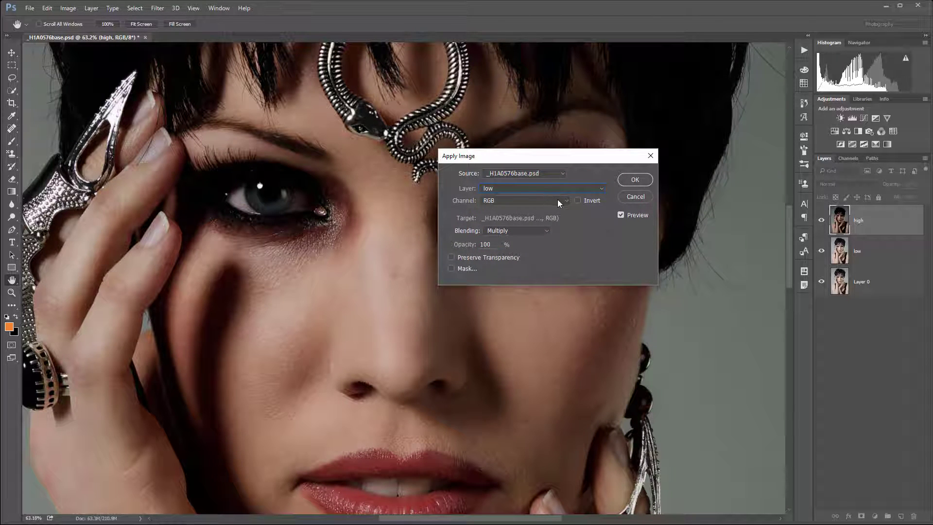
Step: Compare the Subtract and Add blendings, and apply the image with Subtract at scale 2 and offset 128
left_click(546, 231)
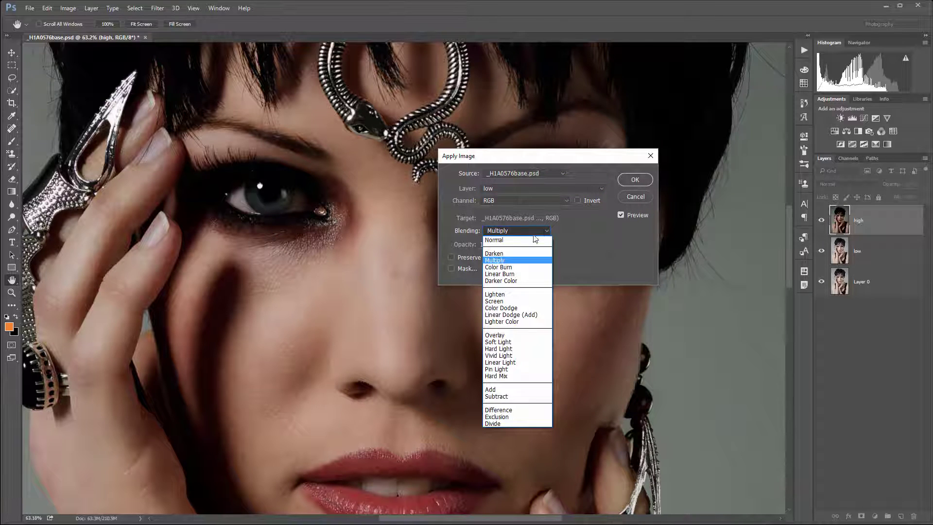
left_click(518, 396)
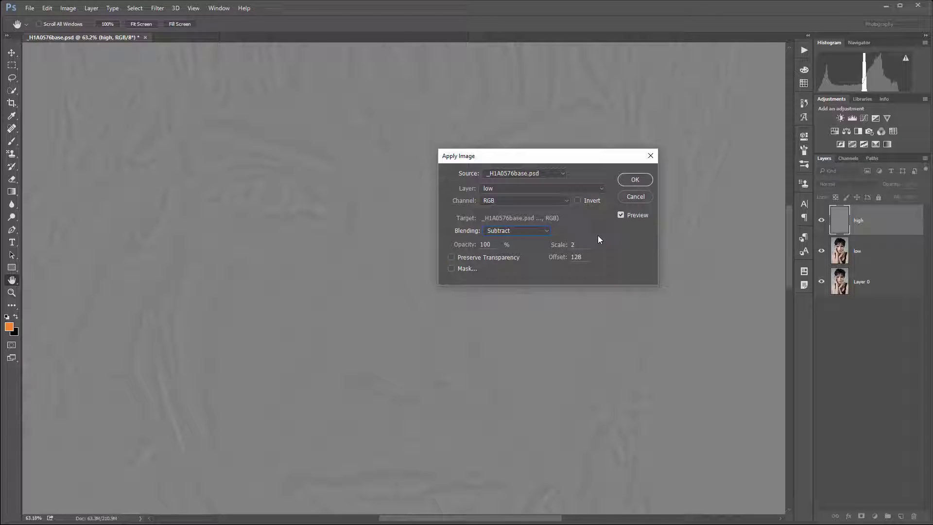
left_click(544, 236)
left_click(521, 388)
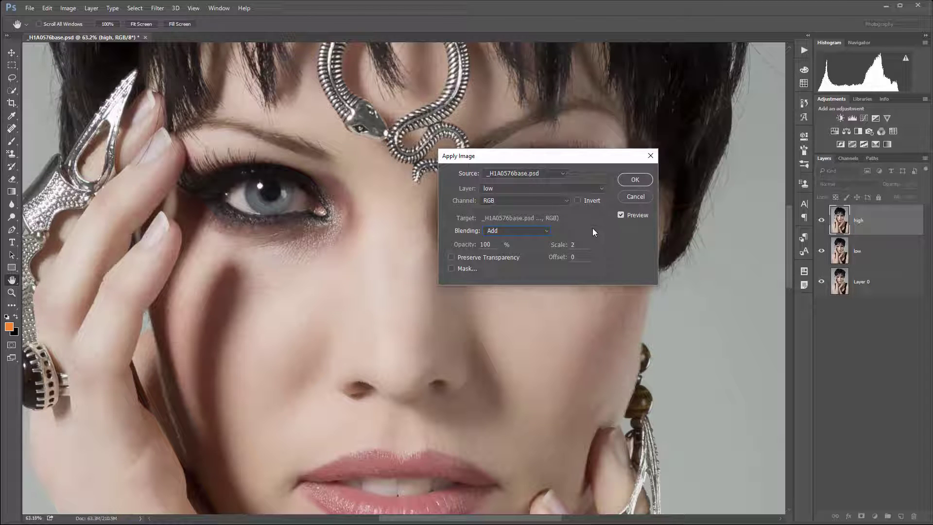
left_click(544, 232)
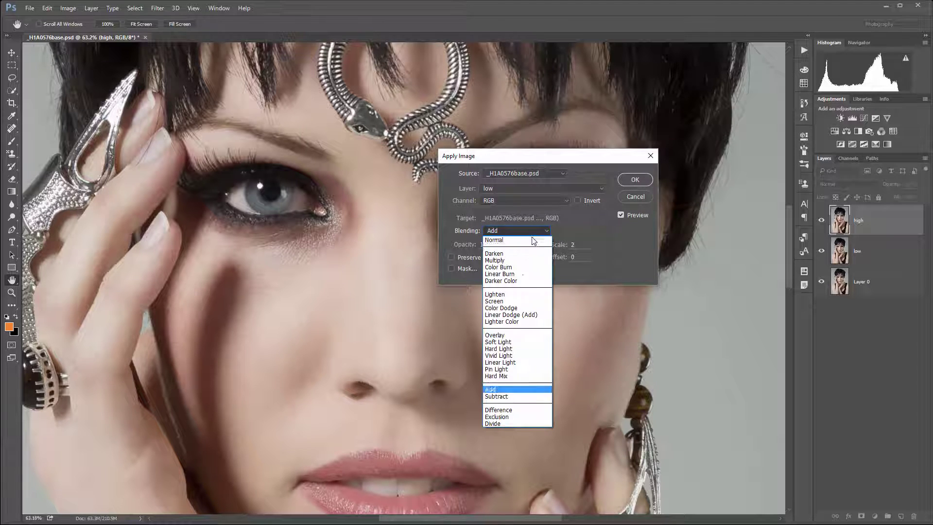
left_click(516, 397)
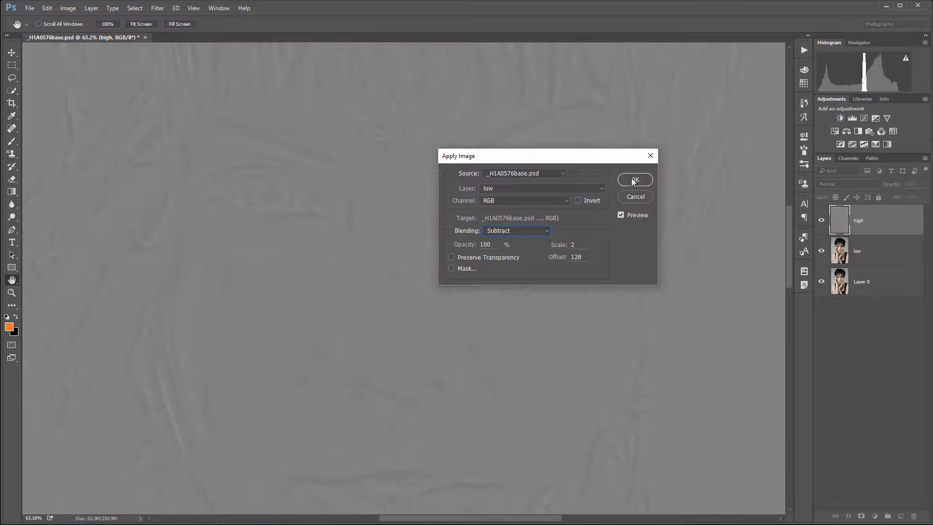
left_click(635, 181)
key("j")
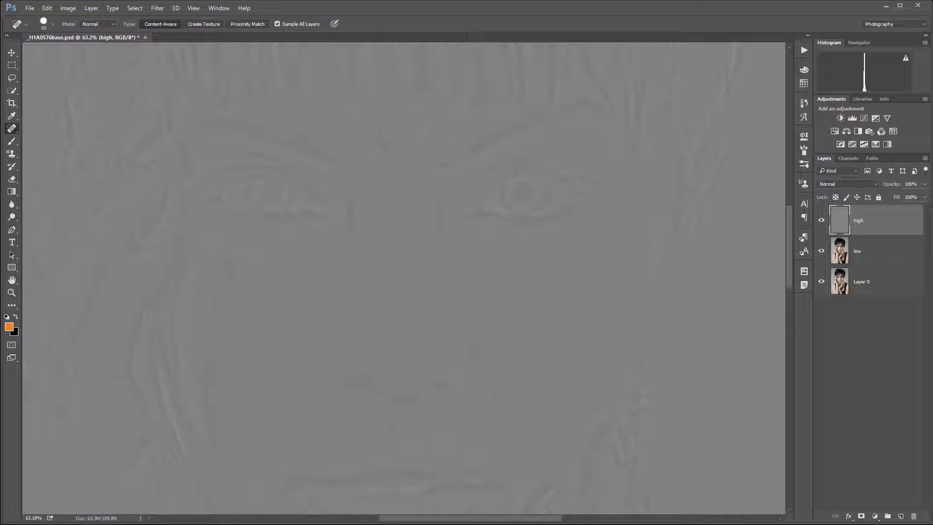
Step: Hide the "high" layer and add an empty layer named "Adj" directly above "low", clipped to it
scroll(514, 316, "up", 5)
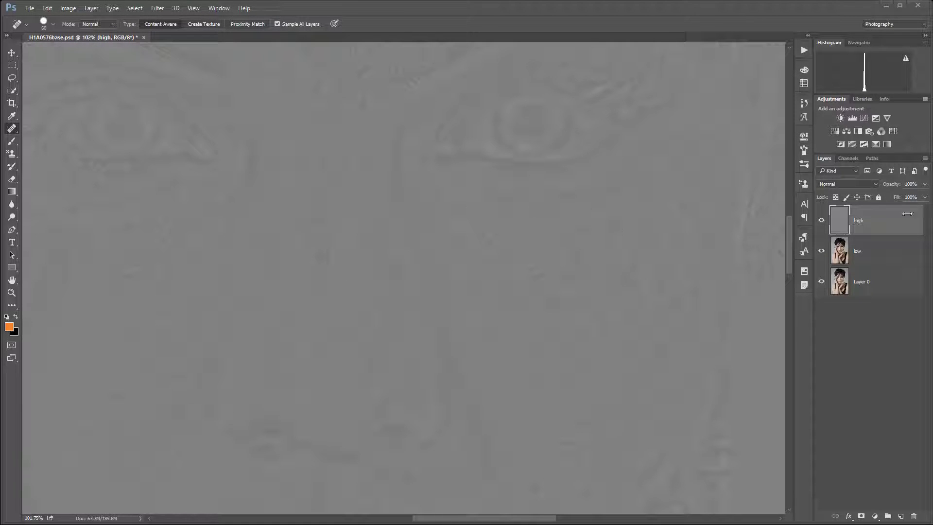
left_click(822, 221)
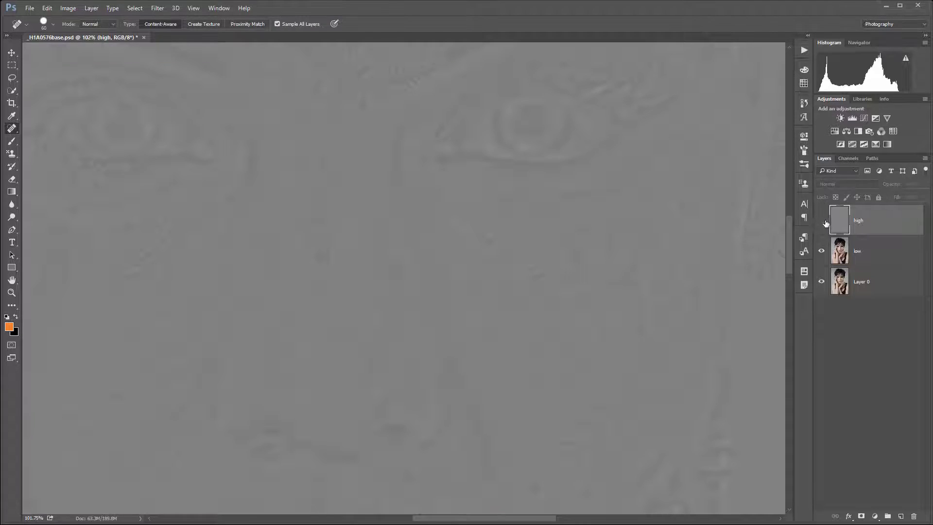
left_click(878, 253)
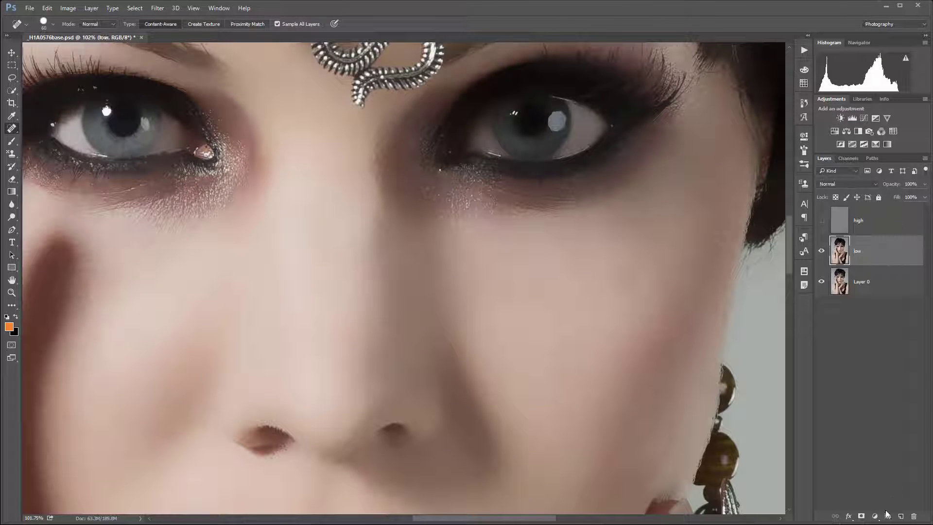
left_click(901, 517)
double_click(869, 256)
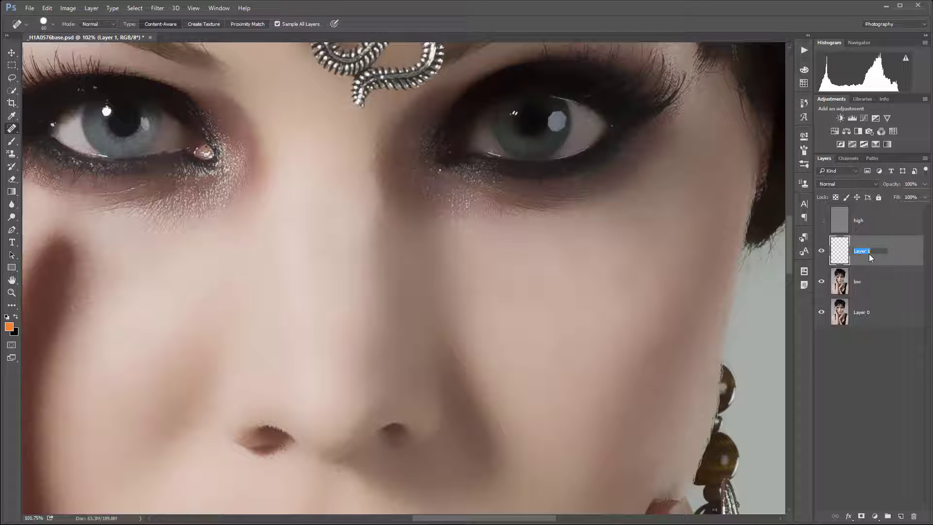
type("Adj")
key("Return")
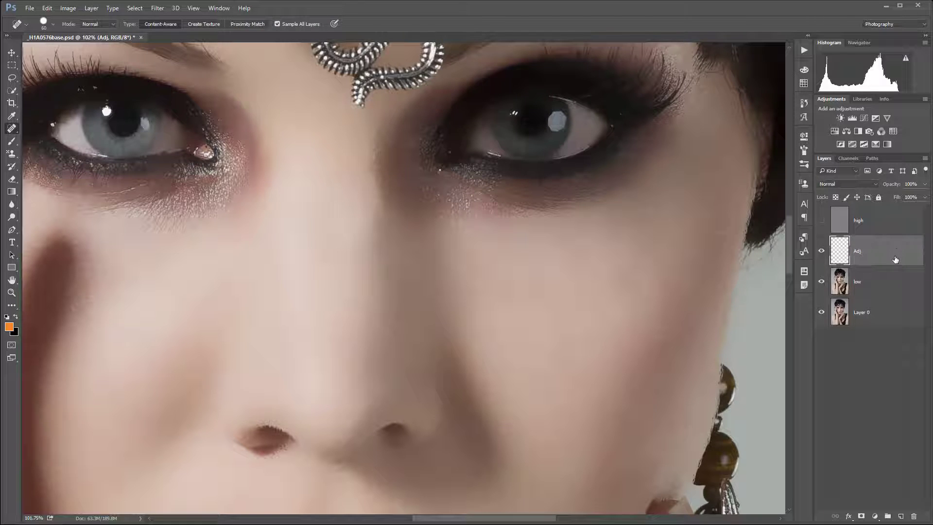
left_click(892, 267, "alt")
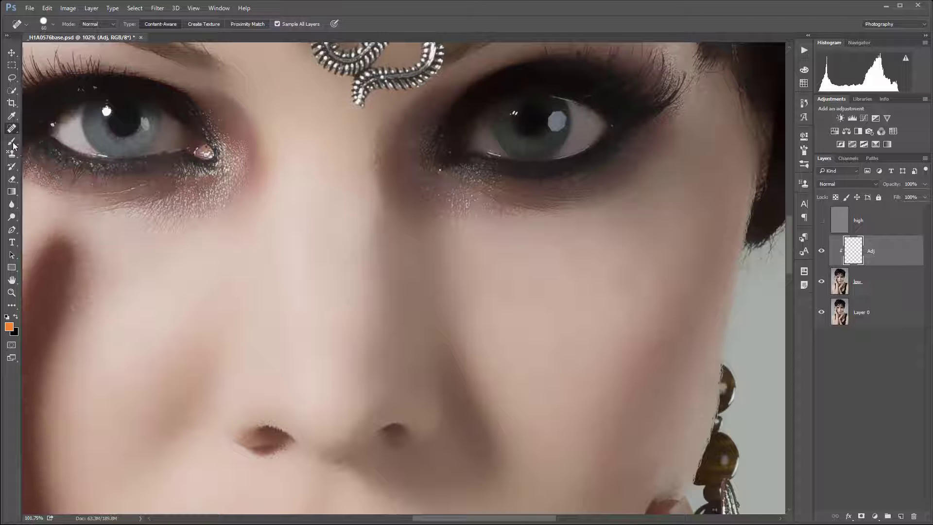
Step: Switch to the Mixer Brush and reduce its size to 70 pixels for work on the cheek
left_click_drag(12, 141, 58, 170)
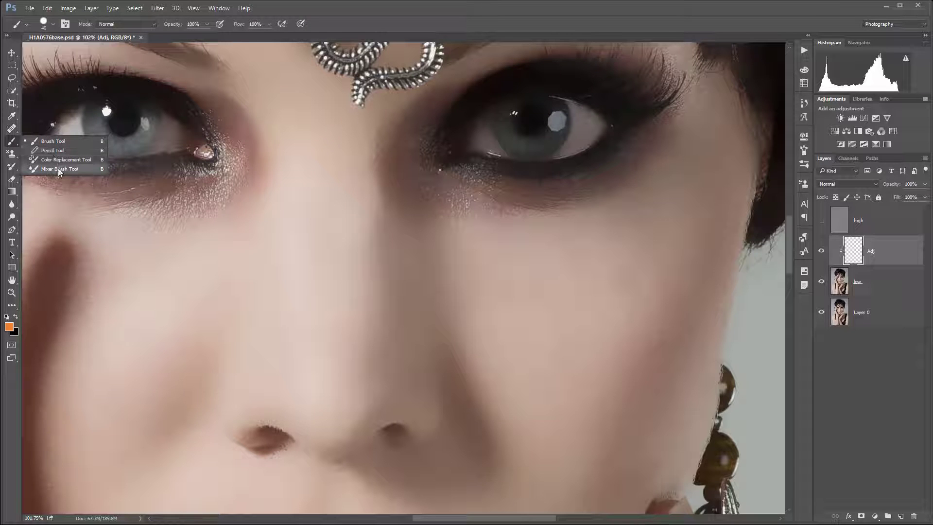
left_click(57, 168)
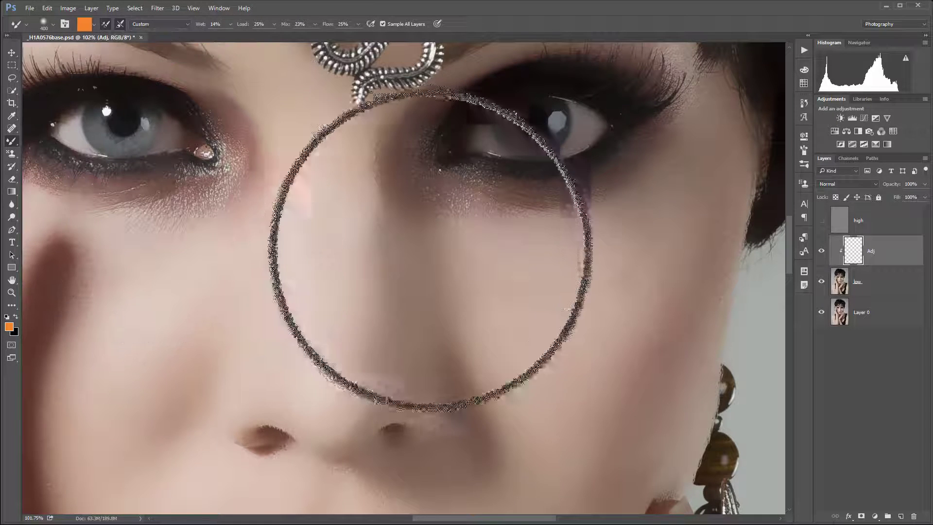
scroll(408, 249, "down", 2)
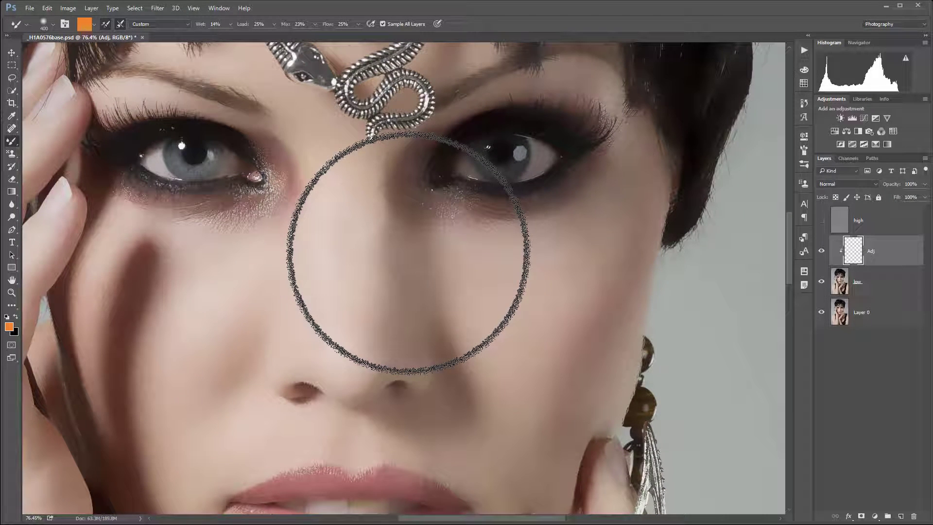
key("bracketleft")
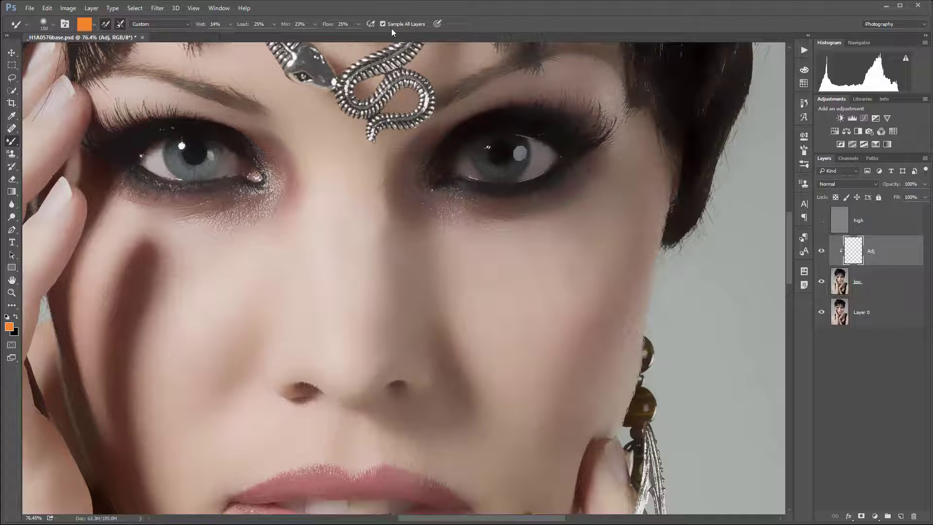
left_click_drag(305, 294, 420, 134)
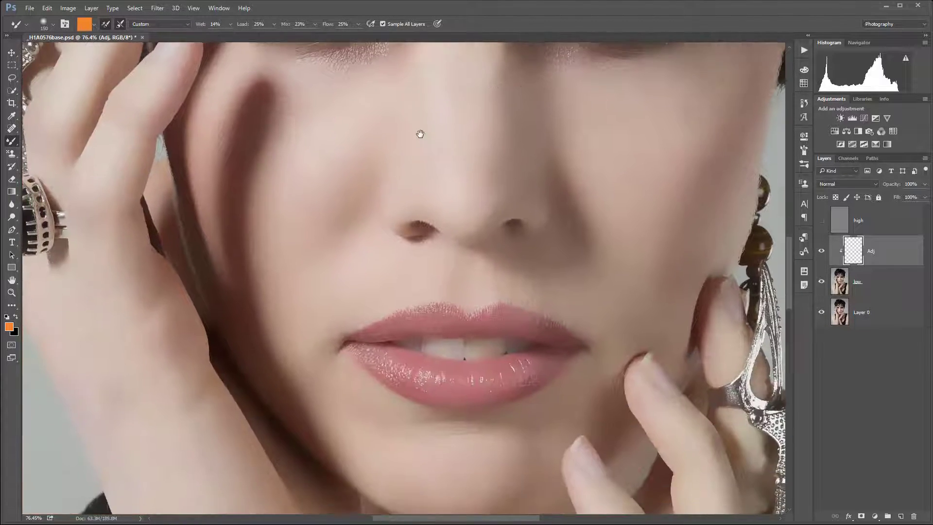
left_click_drag(398, 169, 290, 267)
left_click_drag(422, 141, 313, 236)
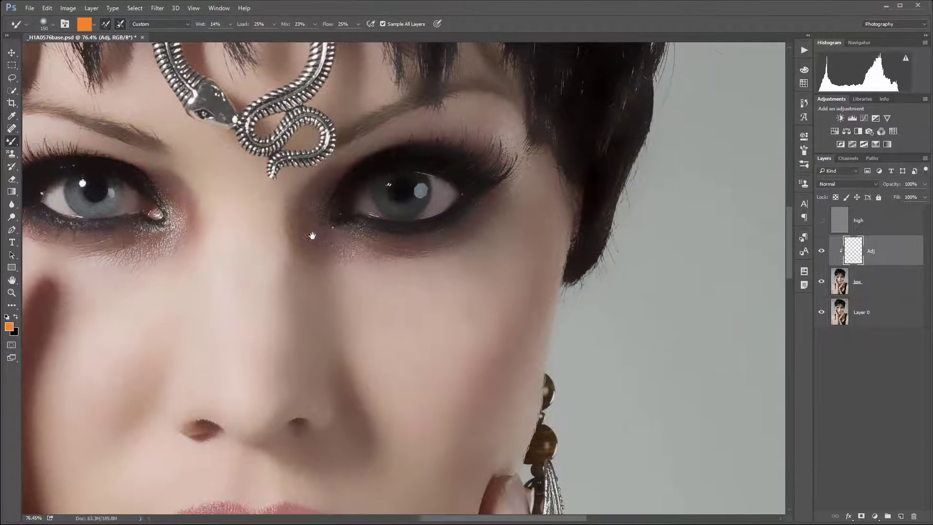
scroll(492, 321, "up", 3)
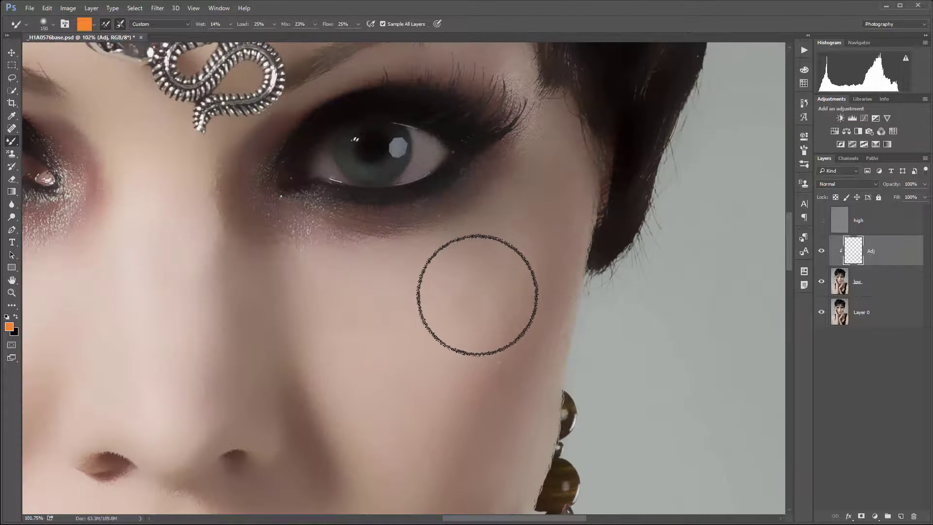
key("bracketleft")
key("bracketleft")
key("bracketleft")
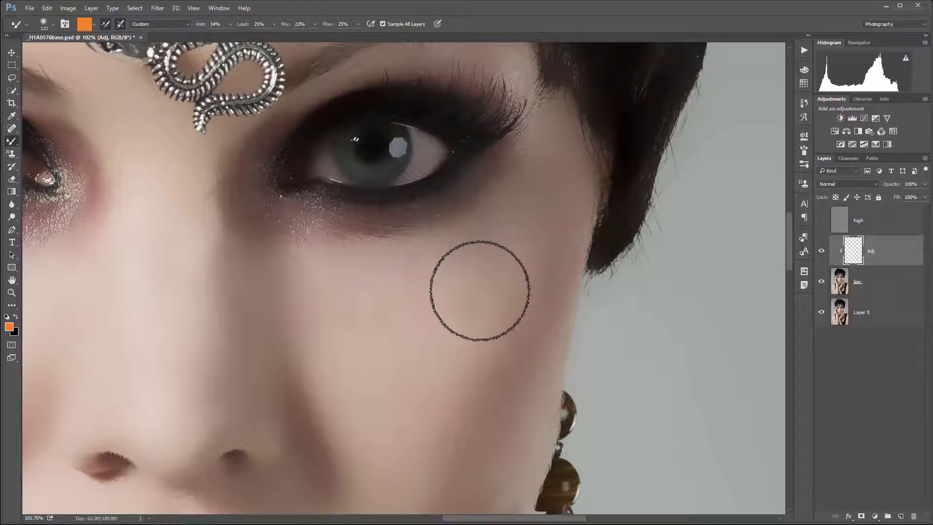
key("bracketleft")
key("bracketleft")
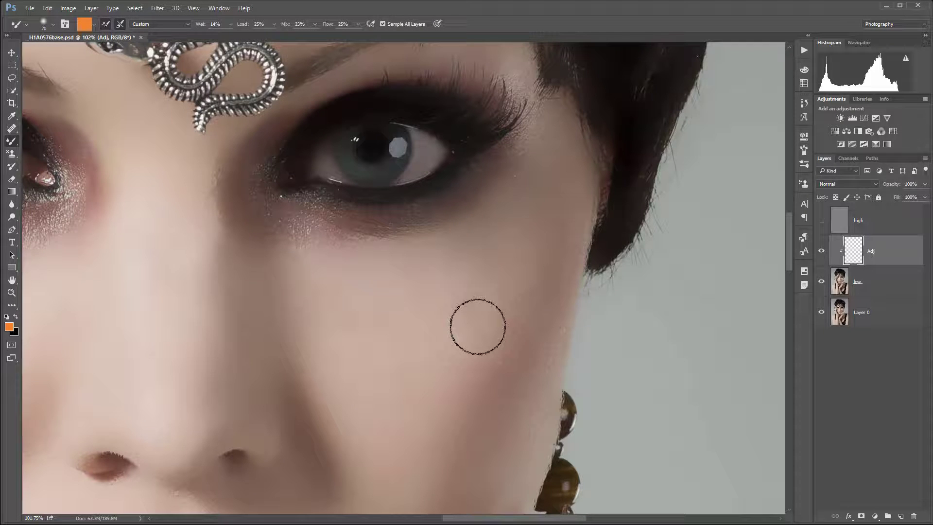
Step: Sample nearby skin tones and blend the uneven patches on the cheek and below the inner eye corner on "Adj"
left_click(440, 303, "alt")
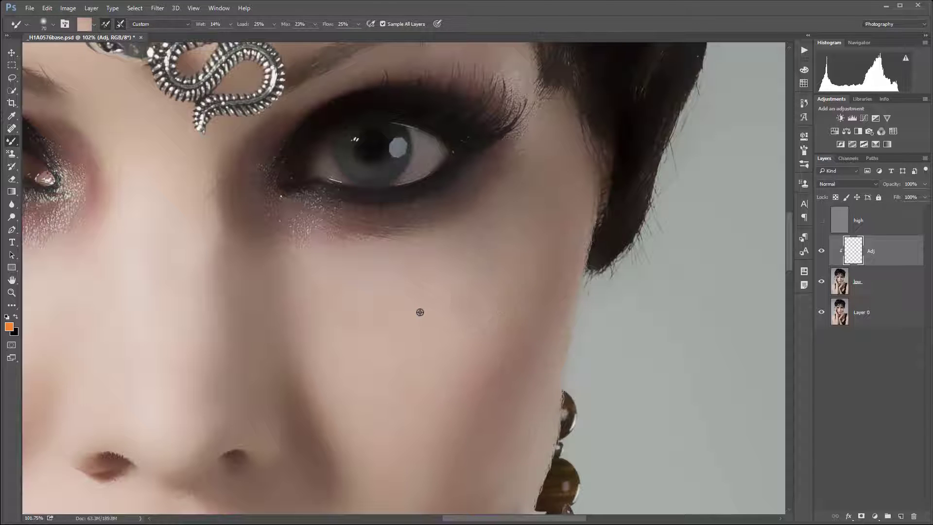
mouse_move(516, 283)
left_mouse_down()
mouse_move(446, 315)
mouse_move(490, 277)
mouse_move(462, 280)
mouse_move(507, 272)
mouse_move(463, 328)
mouse_move(435, 331)
mouse_move(512, 297)
mouse_move(494, 270)
mouse_move(419, 312)
mouse_move(460, 316)
mouse_move(441, 306)
left_mouse_up()
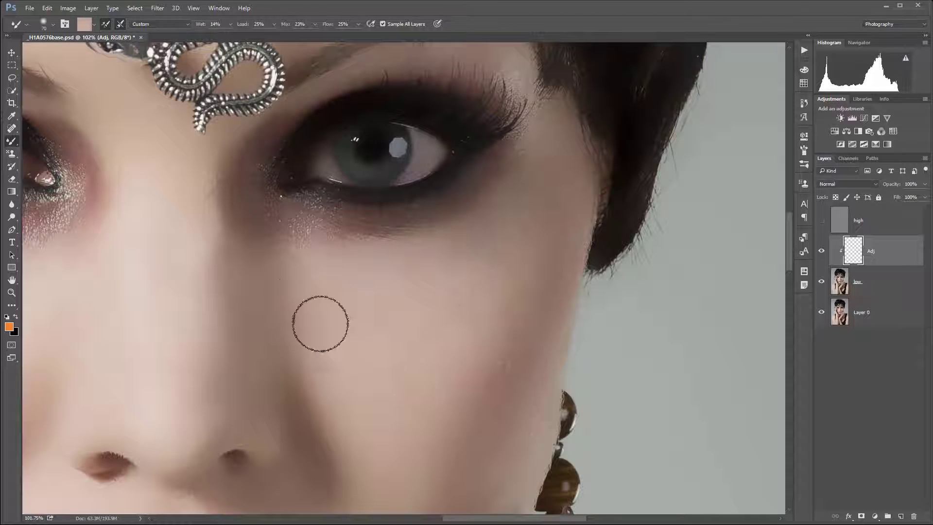
left_click(349, 271, "alt")
mouse_move(301, 260)
left_mouse_down()
mouse_move(357, 273)
mouse_move(309, 270)
left_mouse_up()
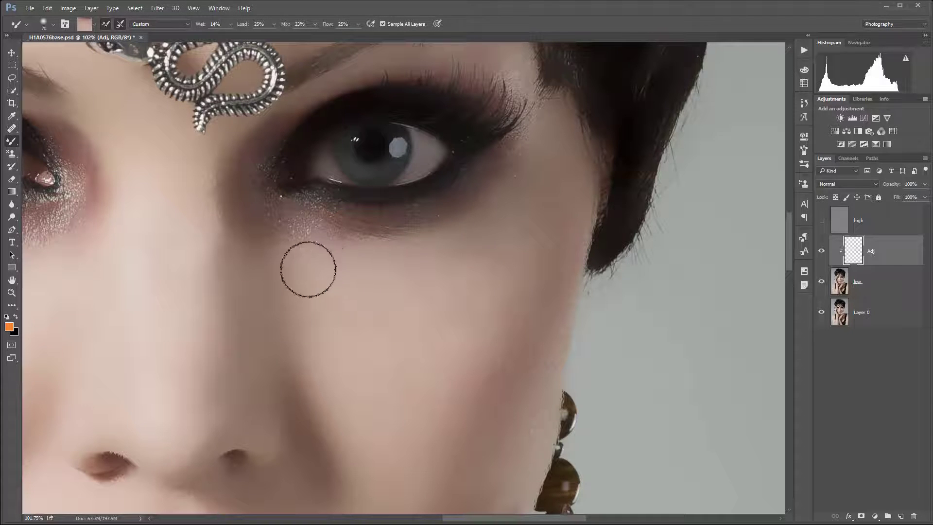
Step: Sample the skin tone near the wrist of the hand beside the face and blend the discoloured patch there
mouse_move(232, 294)
left_mouse_down()
mouse_move(240, 173)
mouse_move(477, 298)
left_mouse_up()
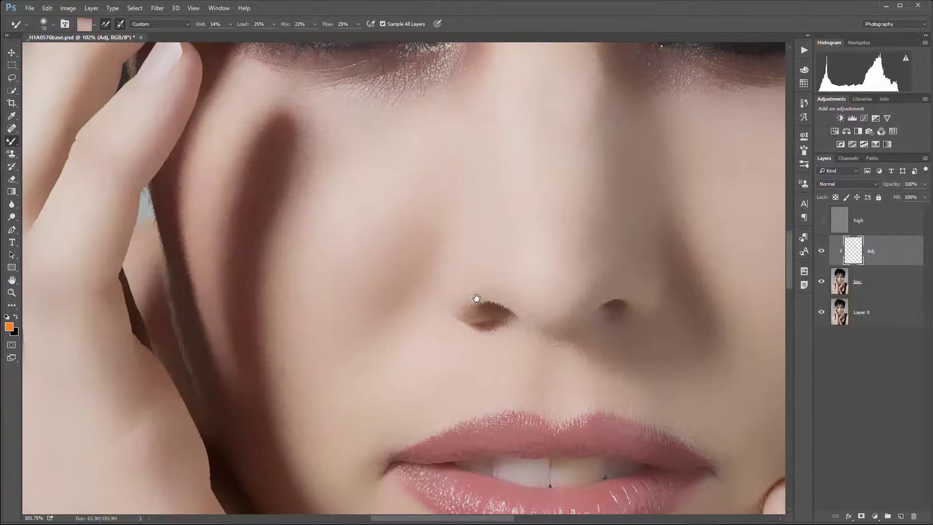
mouse_move(422, 229)
left_mouse_down()
mouse_move(412, 278)
mouse_move(424, 181)
mouse_move(404, 220)
mouse_move(442, 226)
mouse_move(591, 68)
left_mouse_up()
left_click_drag(463, 254, 449, 119)
left_click(236, 219, "alt")
mouse_move(235, 264)
left_mouse_down()
mouse_move(260, 292)
mouse_move(241, 272)
left_mouse_up()
left_click_drag(438, 469, 343, 175)
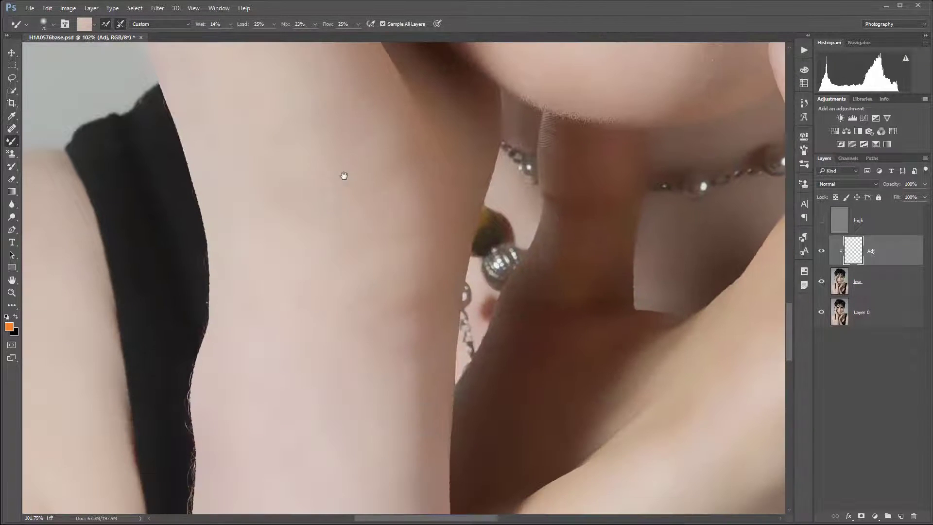
scroll(296, 219, "down", 3)
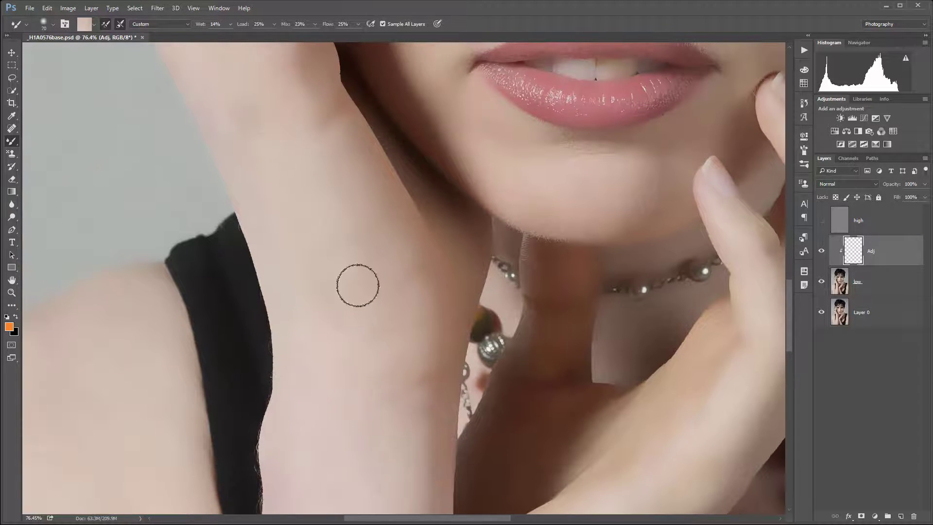
Step: Compare the wrist and hand beside the face with and without the "Adj" layer's retouching
left_click_drag(304, 196, 385, 319)
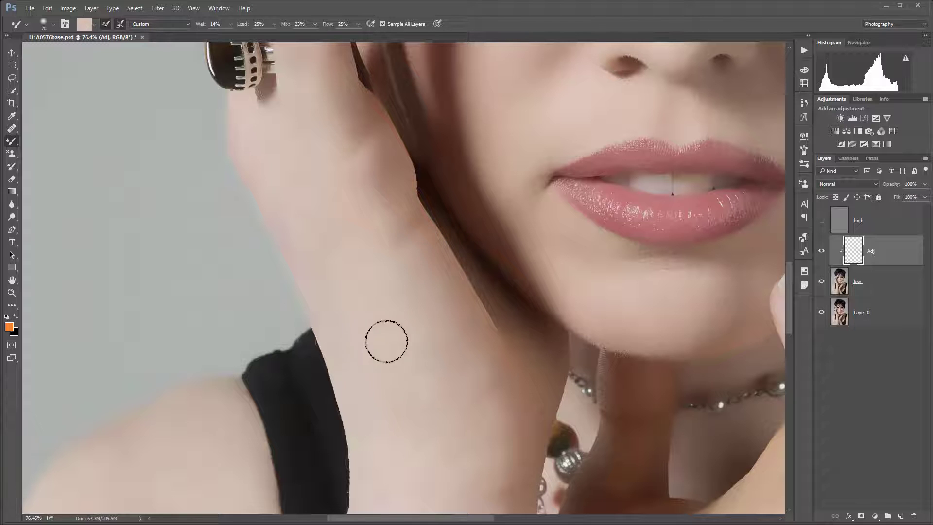
left_click(822, 252)
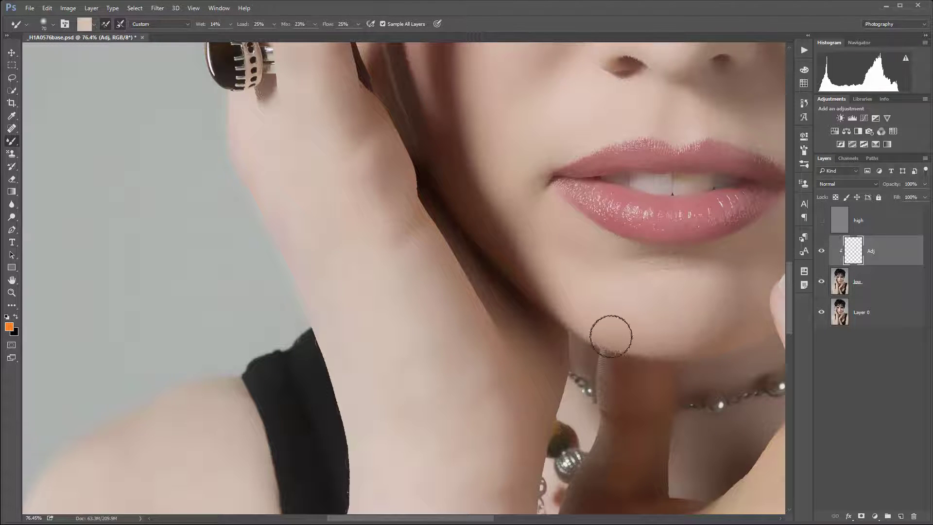
Step: Sample skin beside the mole near the armpit crease, blend the mole away, and reduce the brush to 30 pixels for fine work there
left_click_drag(394, 378, 407, 148)
left_click_drag(416, 435, 536, 275)
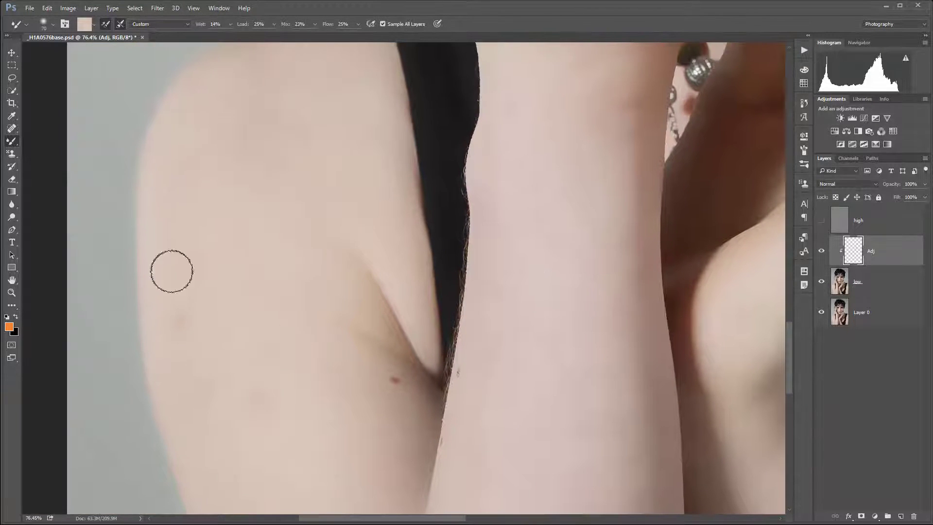
left_click_drag(324, 452, 261, 262)
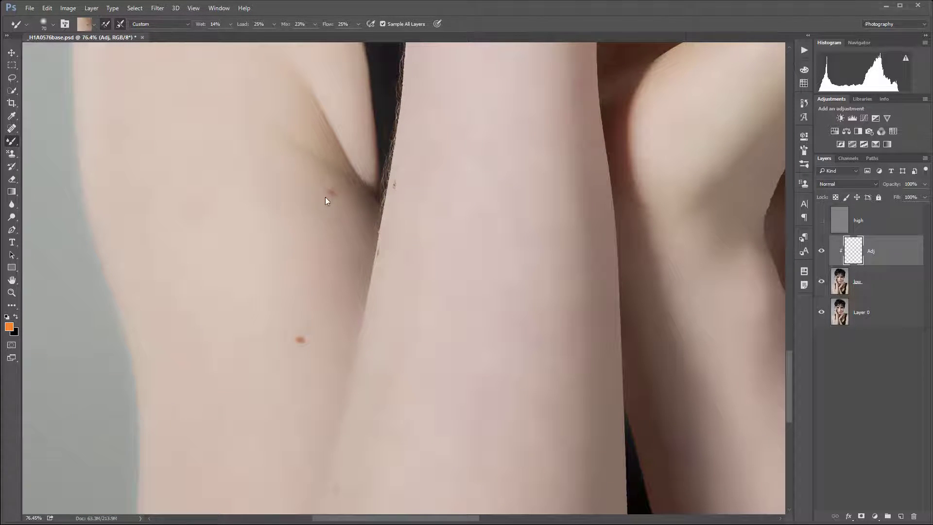
left_click(347, 184, "alt")
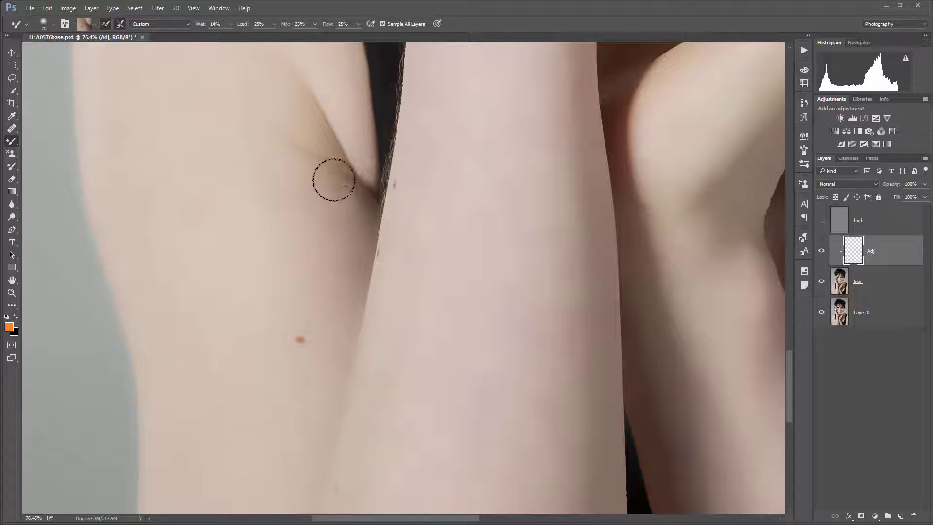
scroll(328, 190, "up", 5)
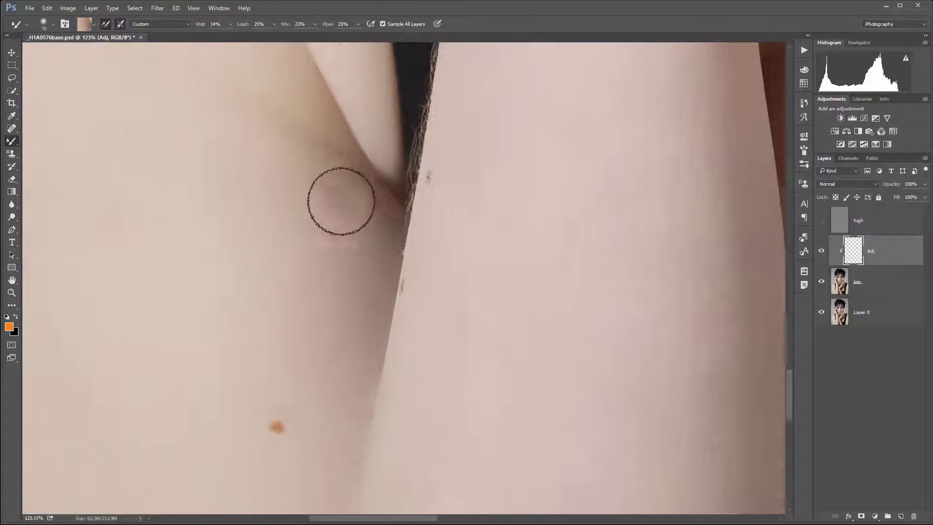
key("[")
key("[")
key("[")
key("[")
key("[")
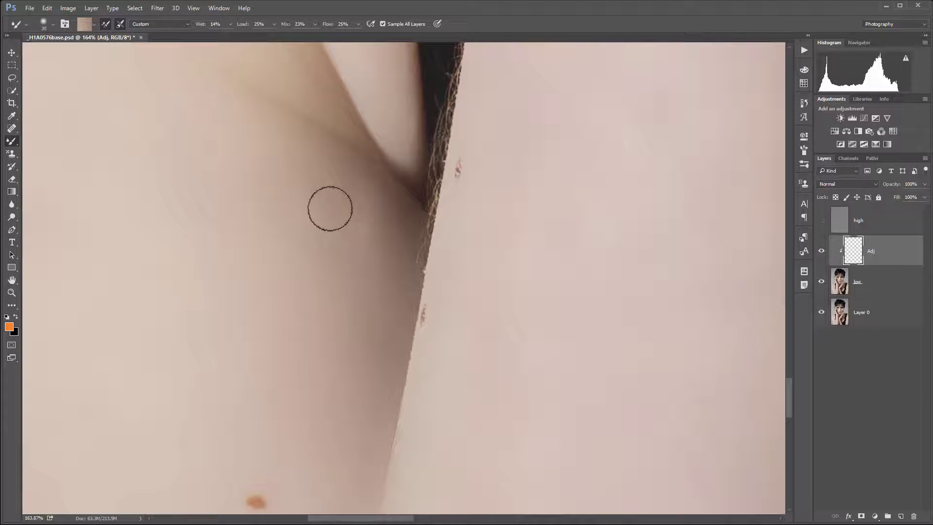
Step: Enlarge the brush to 70 pixels, sample the upper-arm skin and blend the uneven tones below the armpit crease
key("bracketright")
key("bracketright")
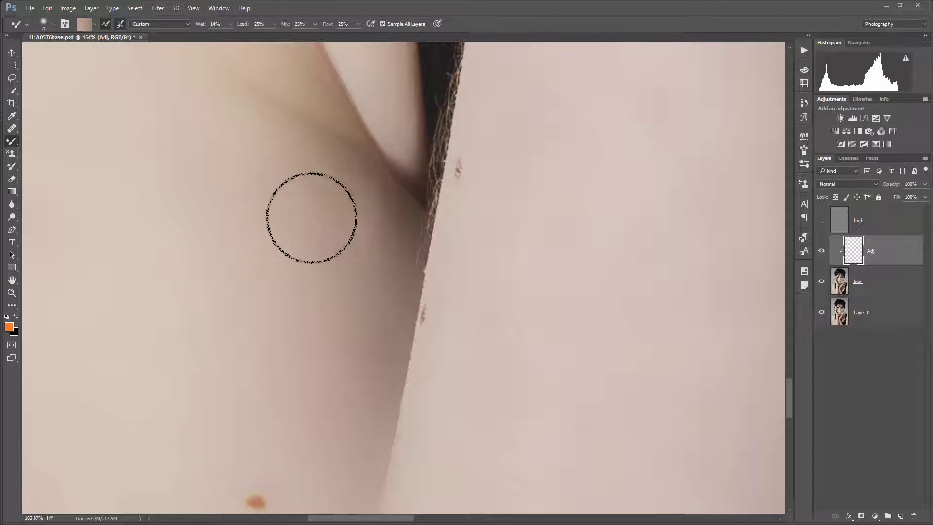
left_click(245, 181, "alt")
mouse_move(292, 170)
left_mouse_down()
mouse_move(352, 229)
mouse_move(344, 207)
mouse_move(307, 185)
mouse_move(334, 279)
mouse_move(354, 213)
mouse_move(369, 289)
mouse_move(341, 381)
mouse_move(311, 420)
mouse_move(343, 390)
left_mouse_up()
mouse_move(298, 378)
left_mouse_down()
mouse_move(314, 331)
mouse_move(323, 354)
left_mouse_up()
mouse_move(316, 218)
left_mouse_down()
mouse_move(356, 229)
mouse_move(367, 358)
mouse_move(361, 177)
mouse_move(383, 323)
mouse_move(362, 314)
mouse_move(304, 124)
mouse_move(374, 171)
left_mouse_up()
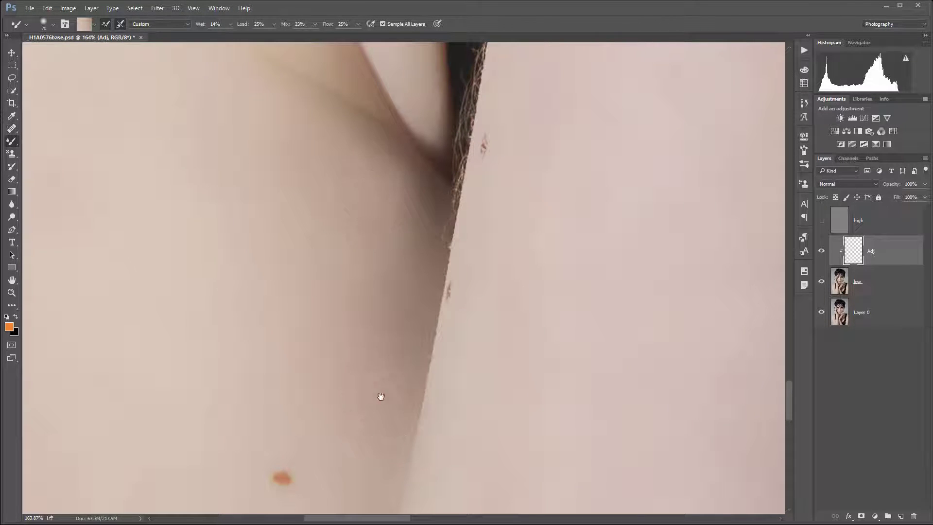
Step: Blend away the orange mole on the upper arm and the small dark spot where the two arms meet
left_click_drag(381, 396, 396, 180)
mouse_move(300, 298)
left_mouse_down()
mouse_move(316, 256)
mouse_move(278, 325)
left_mouse_up()
scroll(578, 320, "down", 4)
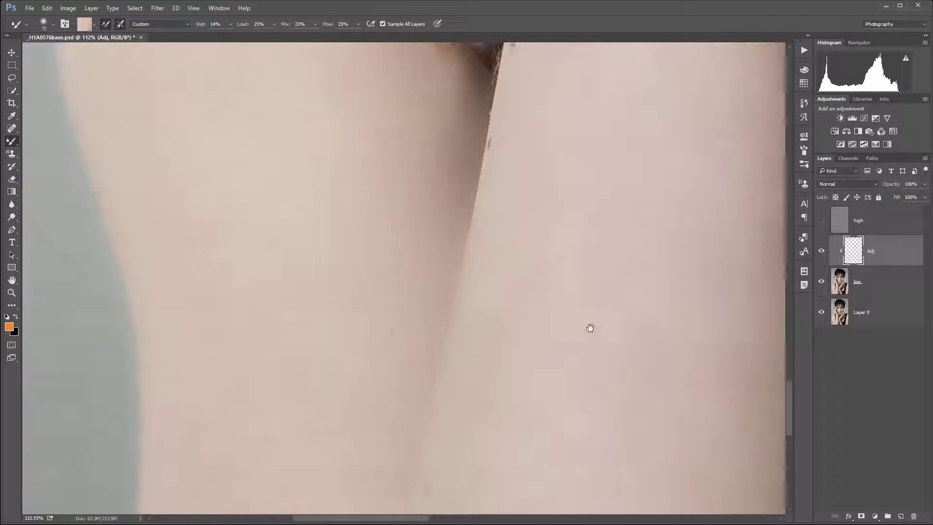
left_click_drag(590, 329, 549, 138)
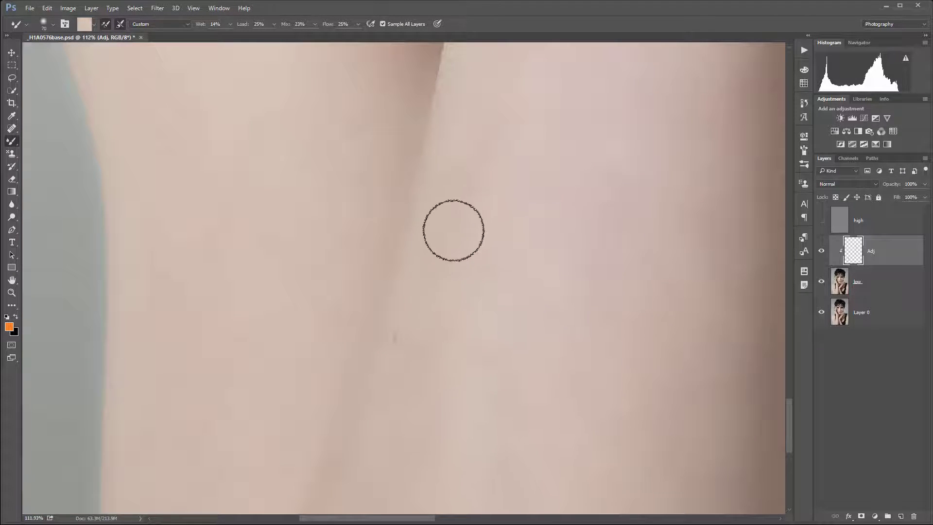
left_click_drag(398, 349, 413, 347)
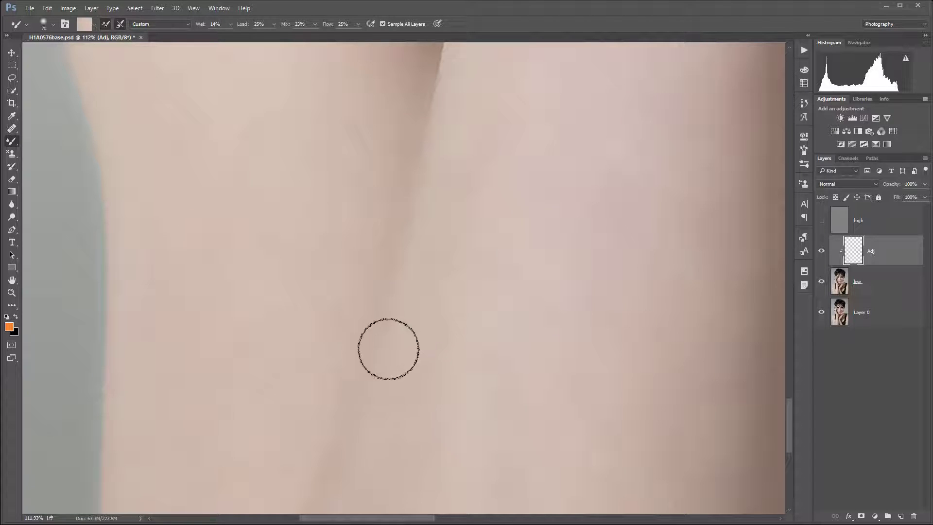
Step: Sample clean arm skin and blend the reddish patches near the bottom edge of the photo
left_click_drag(502, 436, 599, 189)
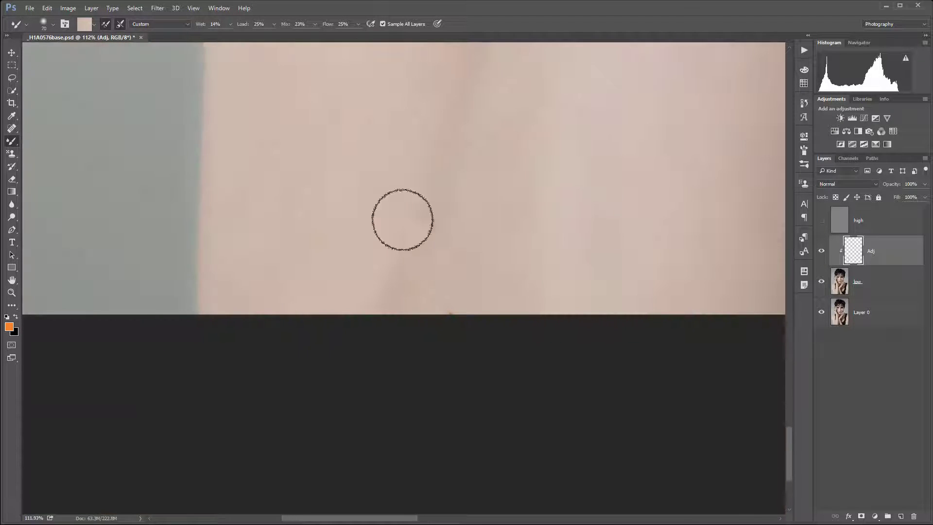
left_click(375, 180, "alt")
left_click_drag(385, 192, 364, 228)
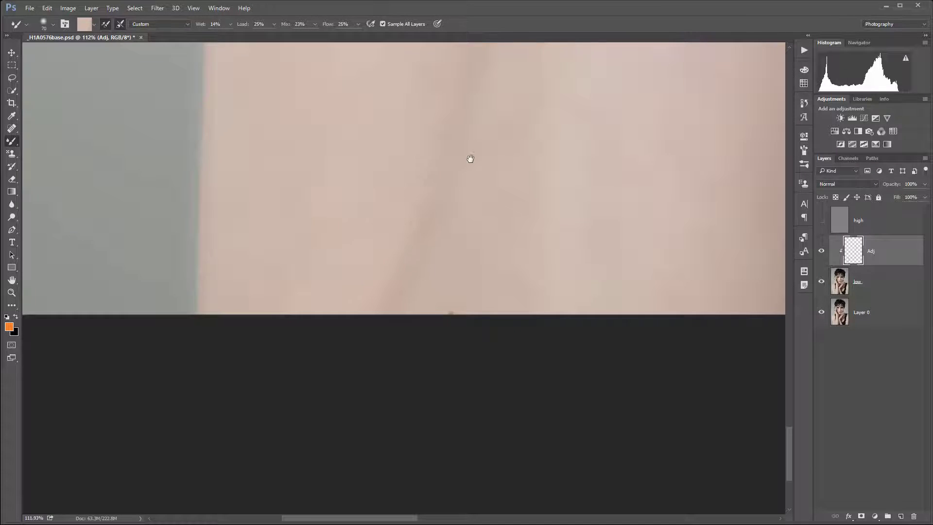
left_click_drag(470, 159, 490, 243)
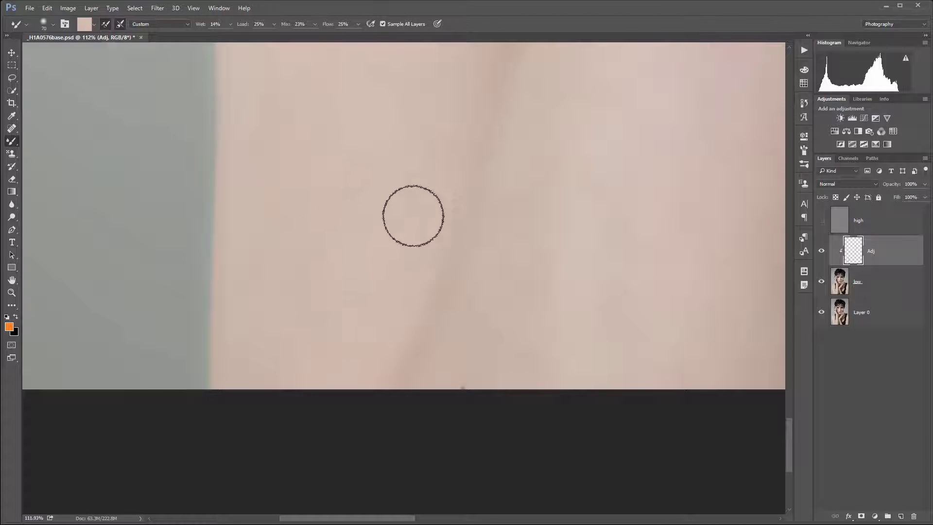
Step: Enlarge the brush to 125 pixels, sample the central forearm's skin and blend its uneven pinkish tones along its length
scroll(413, 214, "down", 5)
left_click_drag(599, 171, 513, 213)
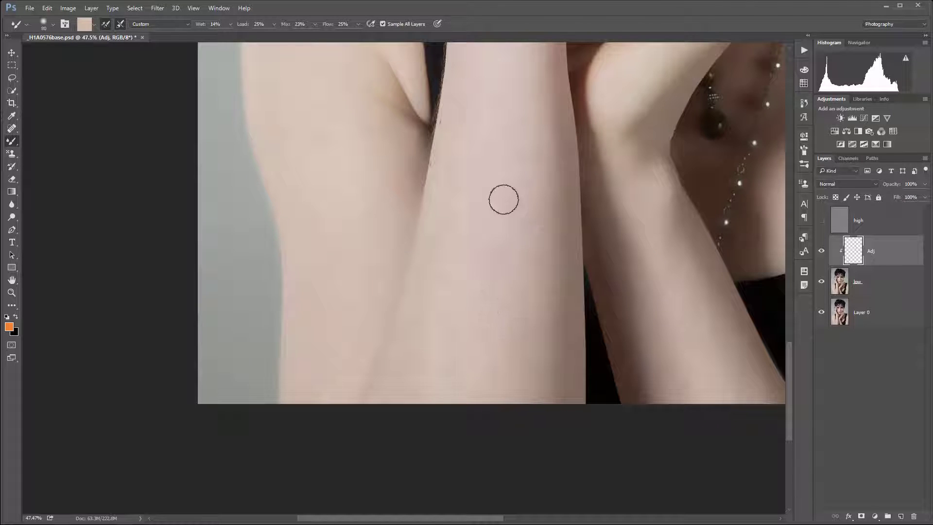
key("bracketright")
key("bracketright")
key("bracketright")
left_click_drag(486, 176, 483, 273)
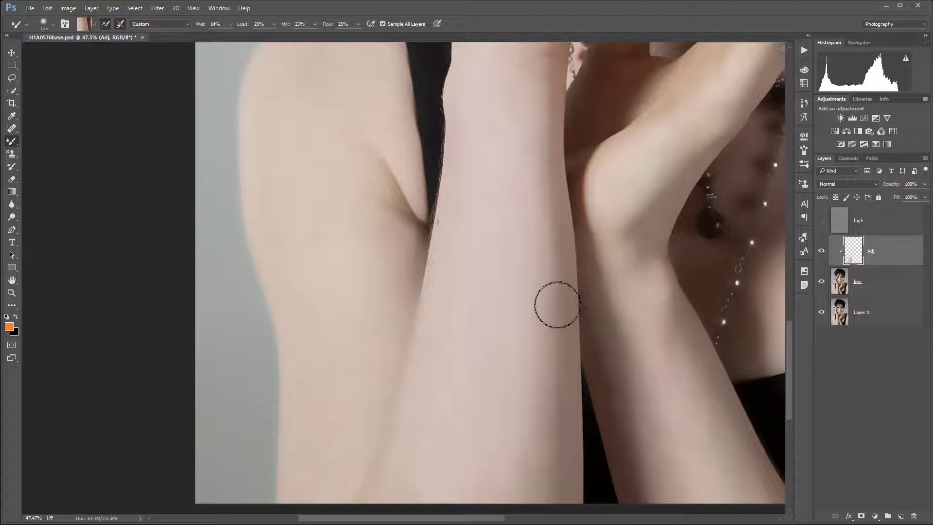
left_click(530, 278, "alt")
left_click_drag(540, 371, 546, 343)
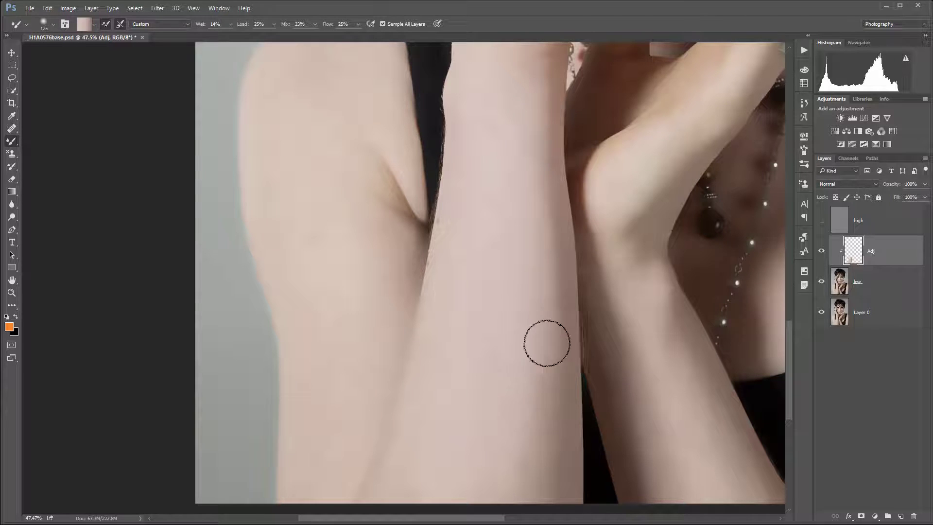
left_click_drag(530, 387, 513, 466)
left_click_drag(538, 414, 497, 501)
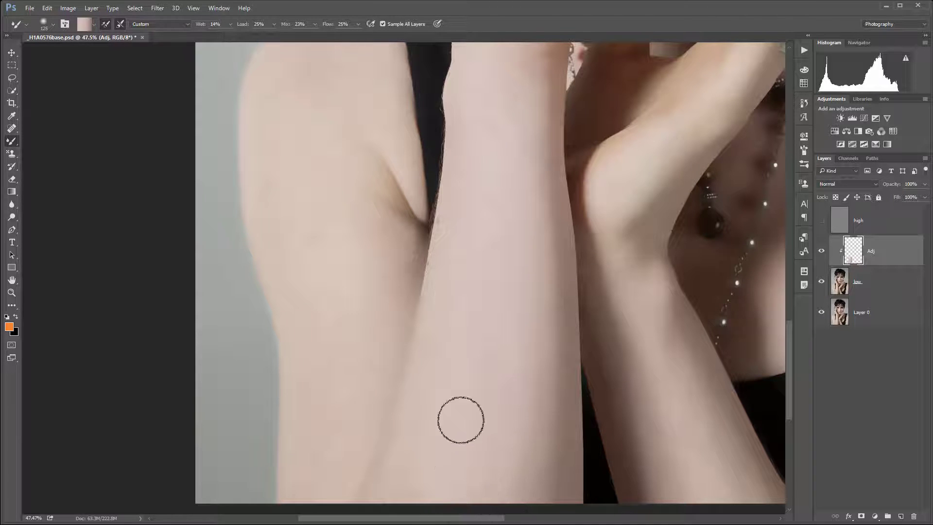
mouse_move(491, 153)
left_mouse_down()
mouse_move(478, 452)
mouse_move(414, 494)
left_mouse_up()
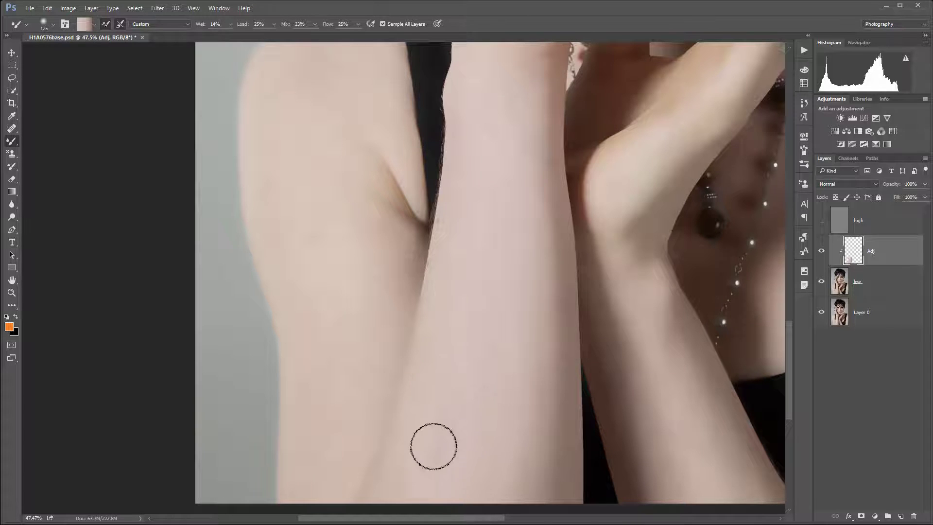
Step: Reduce the brush to 20 pixels and blend the small marks along the forearm's edge near the armpit
scroll(448, 229, "up", 6)
key("bracketleft")
key("bracketleft")
key("bracketleft")
key("bracketleft")
key("bracketleft")
key("bracketleft")
key("bracketleft")
key("bracketleft")
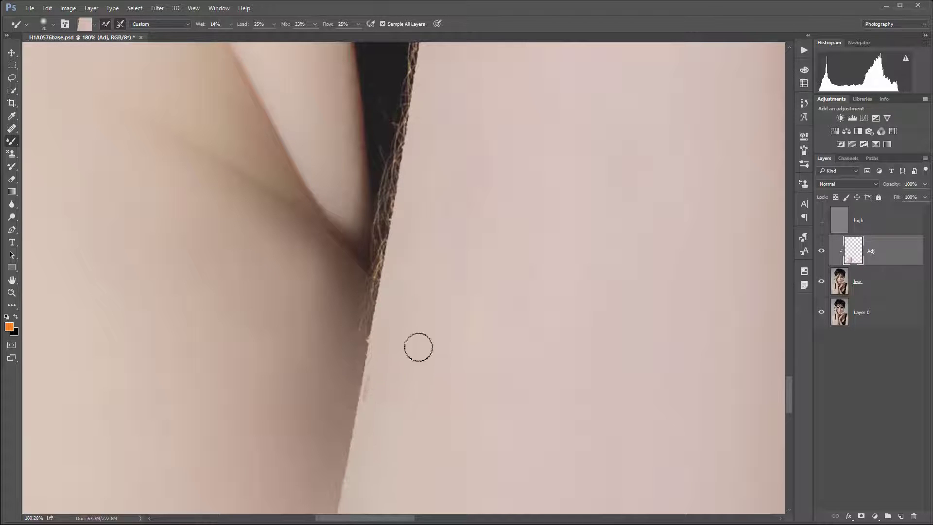
Step: Blend the remaining blotchy tones on the upper arm beside the armpit crease
scroll(475, 305, "down", 5)
left_click_drag(592, 248, 601, 417)
left_click_drag(423, 307, 574, 149)
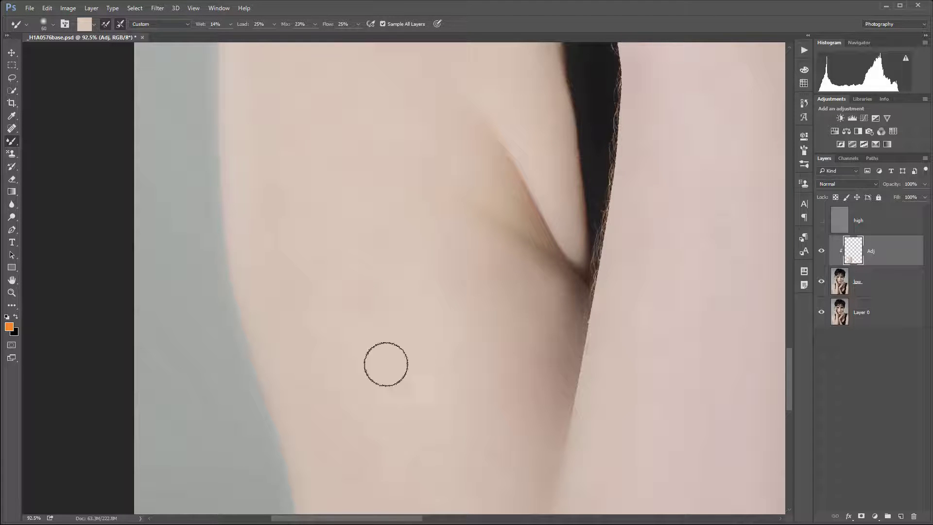
scroll(394, 445, "down", 4)
left_click_drag(458, 400, 442, 276)
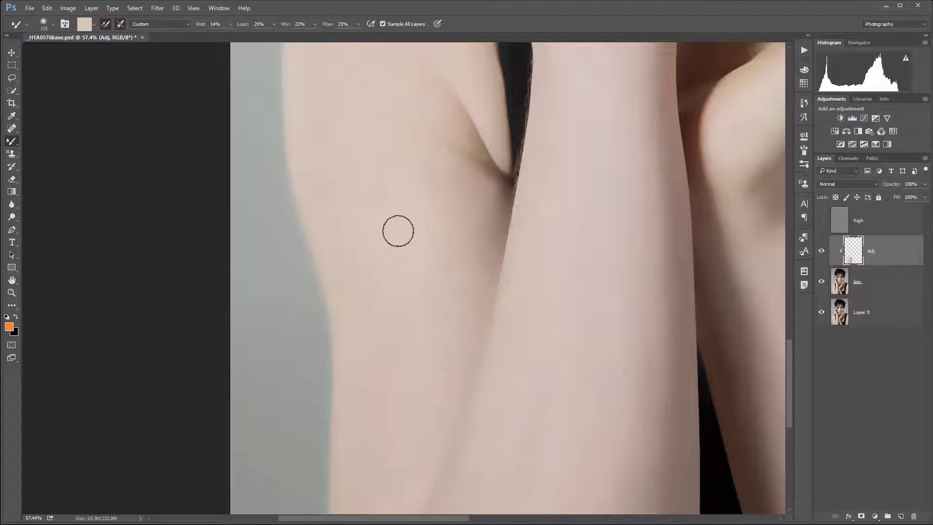
Step: Enlarge the brush to 200 pixels and smooth the tones along the other forearm, next to the black top
key("bracketright")
key("bracketright")
key("bracketright")
left_click_drag(644, 306, 317, 303)
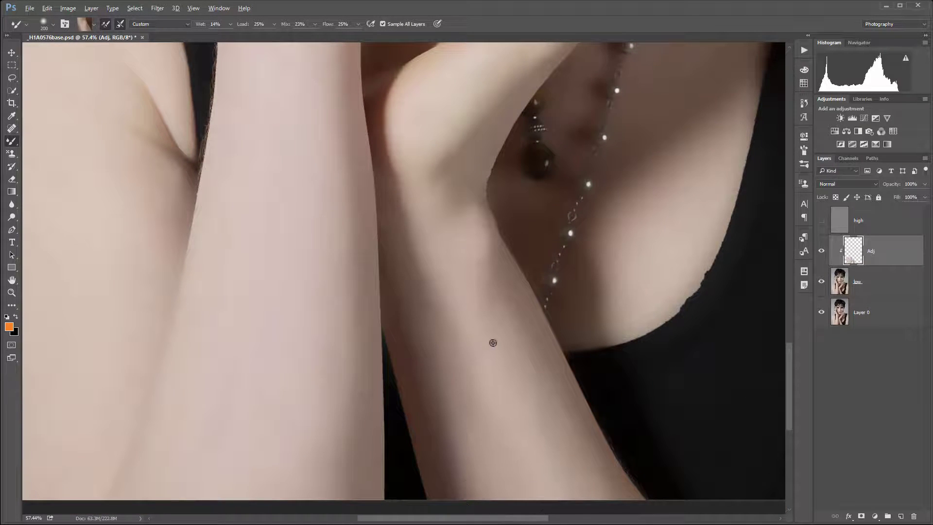
mouse_move(468, 294)
left_mouse_down()
mouse_move(476, 308)
mouse_move(459, 235)
mouse_move(590, 483)
mouse_move(503, 428)
mouse_move(503, 505)
left_mouse_up()
Step: Blend the tones on the second hand's wrist and heel, sampling its lit skin and reducing the brush to 80 pixels for the edges
left_click_drag(649, 211, 576, 354)
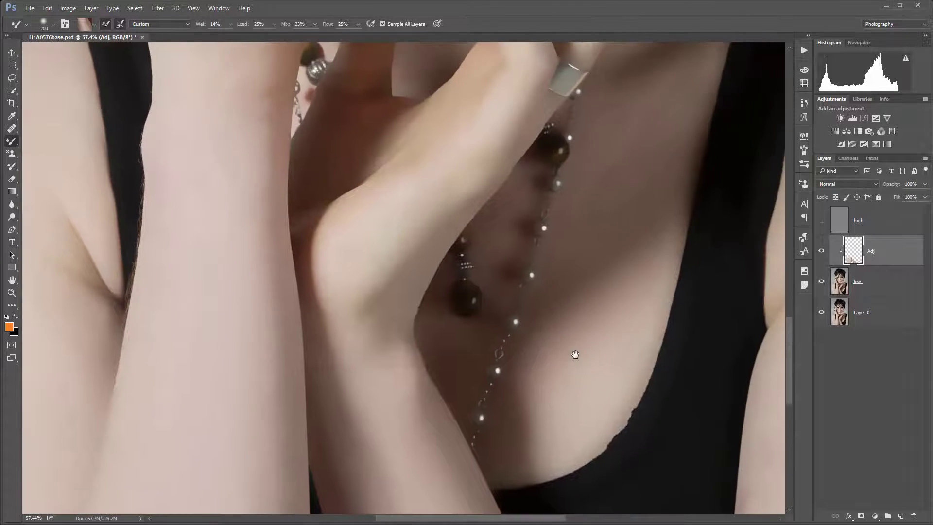
mouse_move(415, 256)
left_mouse_down()
mouse_move(443, 155)
mouse_move(363, 215)
mouse_move(352, 244)
mouse_move(429, 124)
mouse_move(403, 145)
mouse_move(426, 143)
mouse_move(361, 233)
mouse_move(390, 234)
mouse_move(391, 214)
mouse_move(460, 146)
left_mouse_up()
left_click(353, 244, "alt")
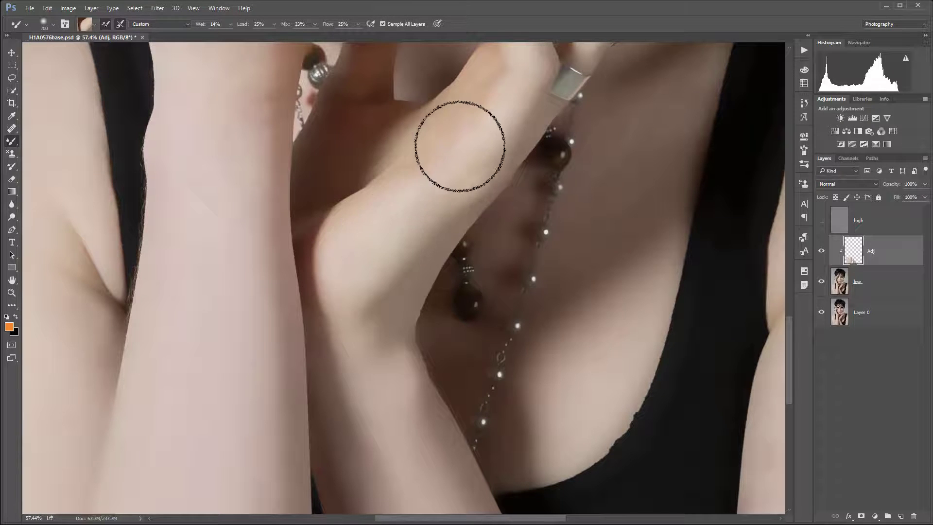
scroll(356, 156, "up", 3)
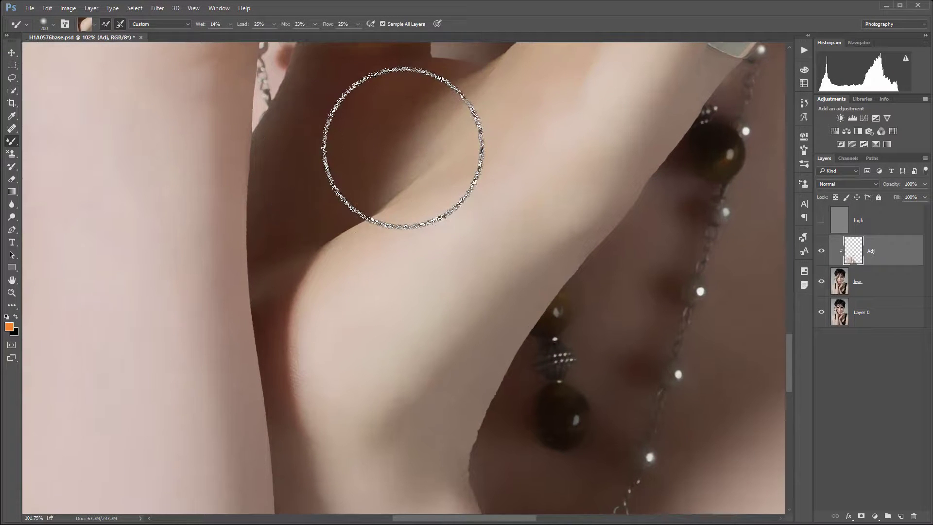
key("bracketleft")
key("bracketleft")
key("bracketleft")
key("bracketleft")
key("bracketleft")
key("bracketleft")
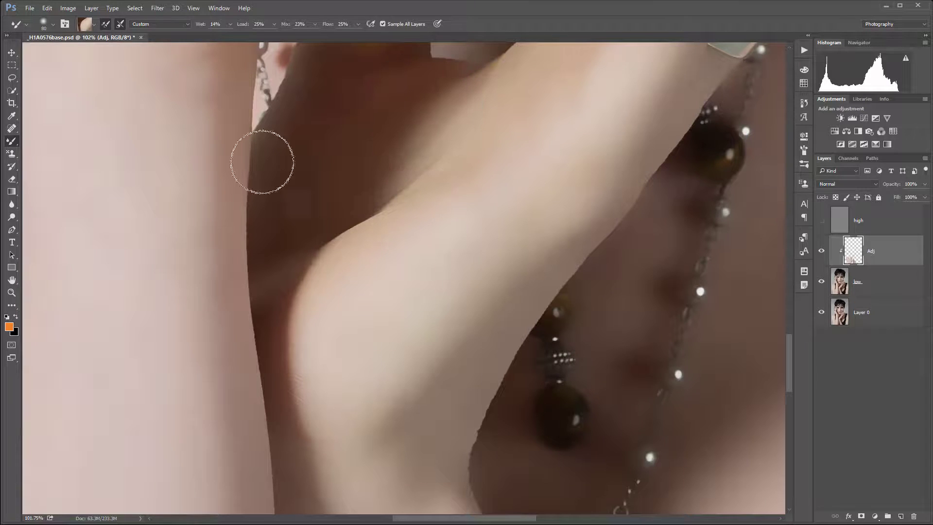
Step: Reduce the brush to 20 pixels and blend away the red spot on the skin beside the necklace bead
left_click_drag(451, 317, 521, 412)
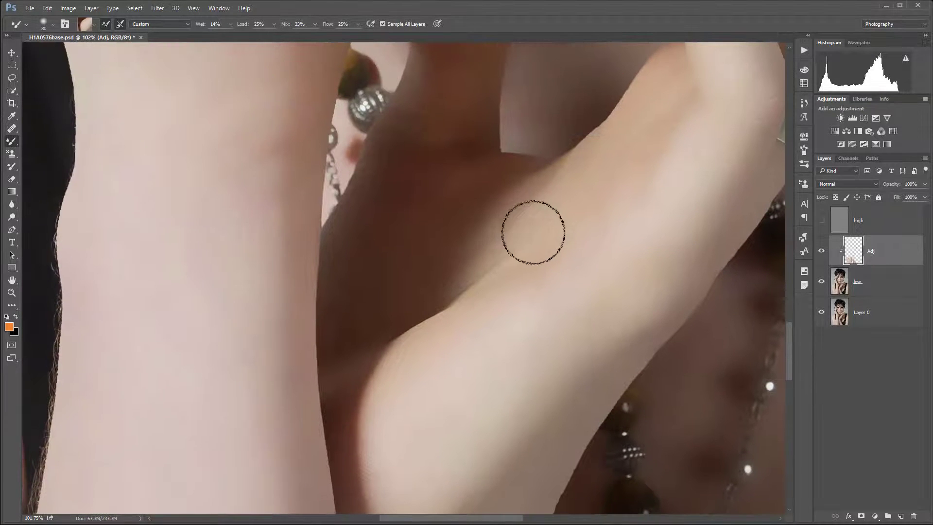
scroll(386, 167, "up", 3)
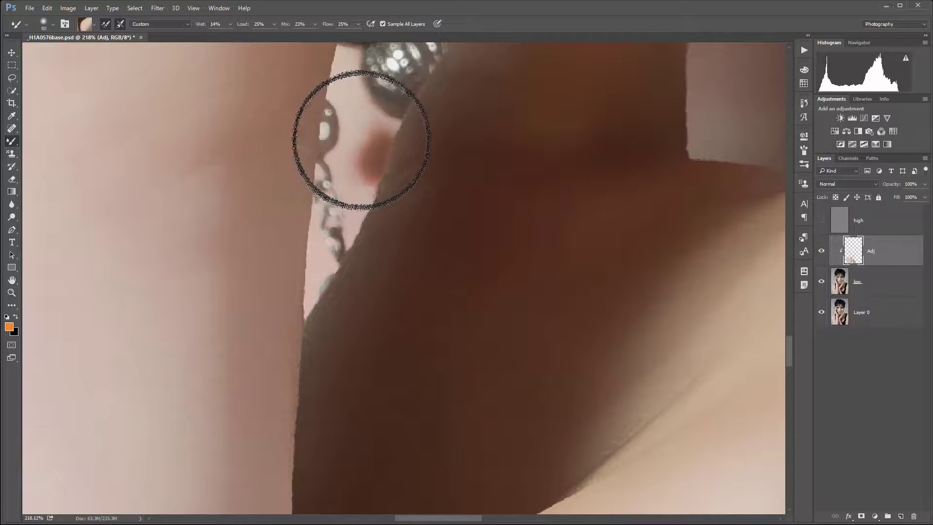
key("bracketleft")
key("bracketleft")
key("bracketleft")
key("bracketleft")
key("bracketleft")
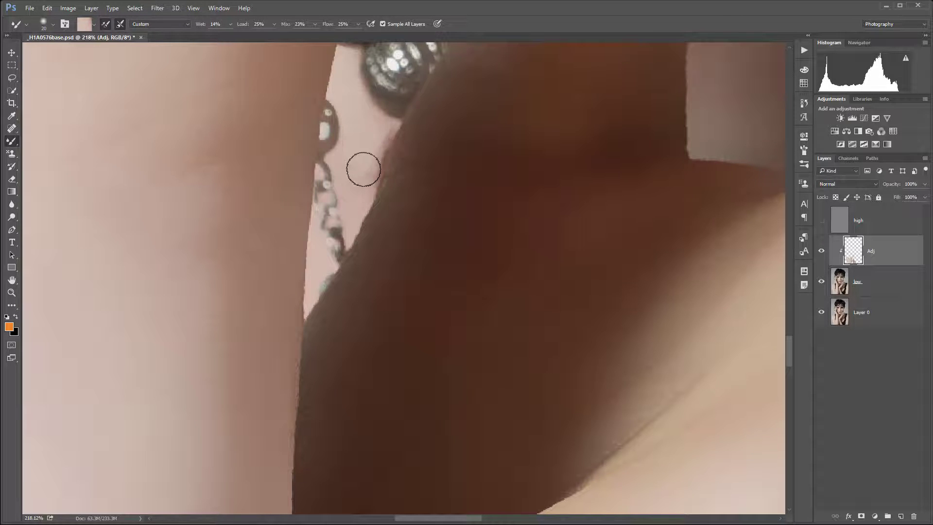
mouse_move(383, 145)
left_mouse_down()
mouse_move(374, 183)
mouse_move(388, 139)
left_mouse_up()
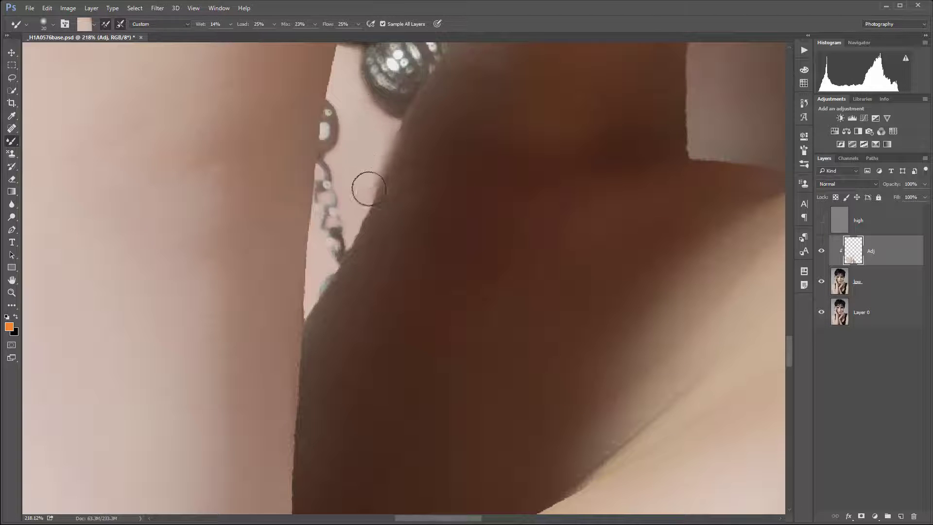
Step: Blend the textured crease on the chin beneath the lower lip into the surrounding skin tone
left_click_drag(644, 297, 403, 367)
left_click_drag(603, 89, 494, 375)
left_click_drag(372, 63, 427, 315)
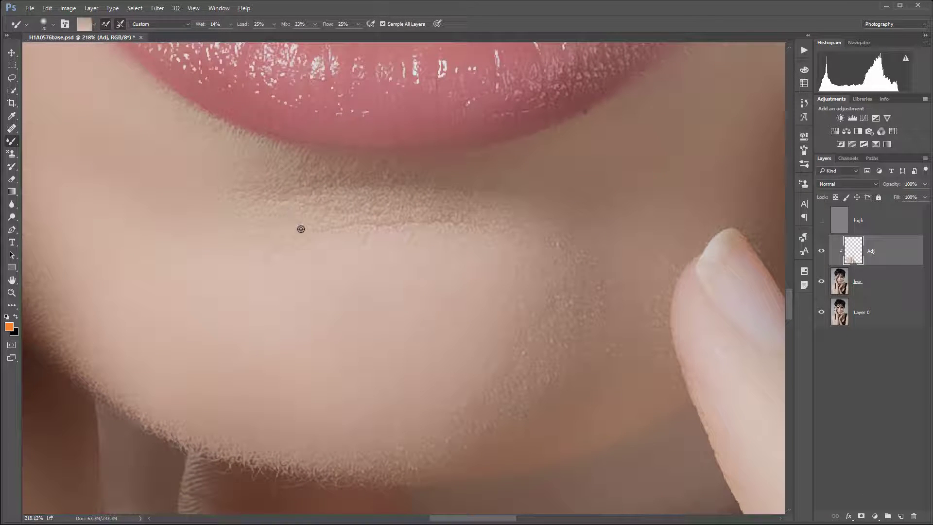
mouse_move(351, 228)
left_mouse_down()
mouse_move(378, 221)
mouse_move(322, 227)
mouse_move(465, 223)
mouse_move(358, 236)
left_mouse_up()
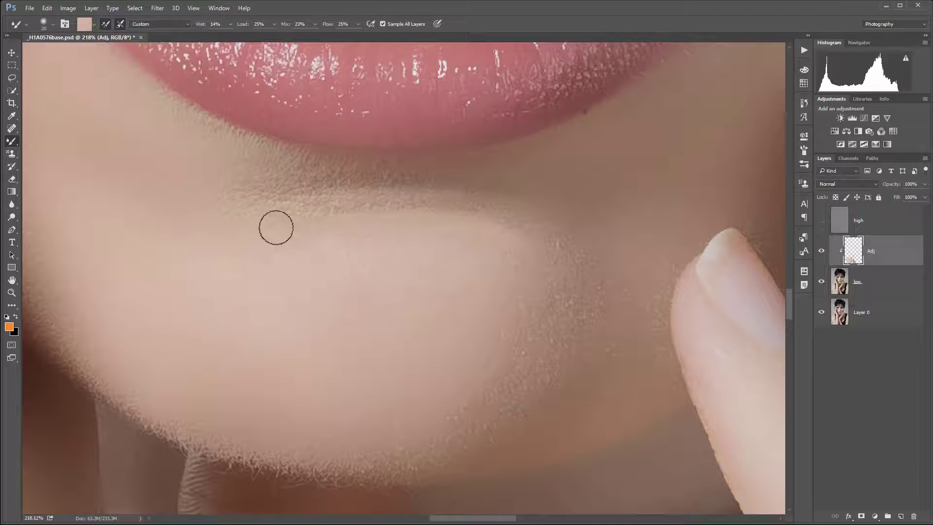
scroll(580, 332, "down", 5)
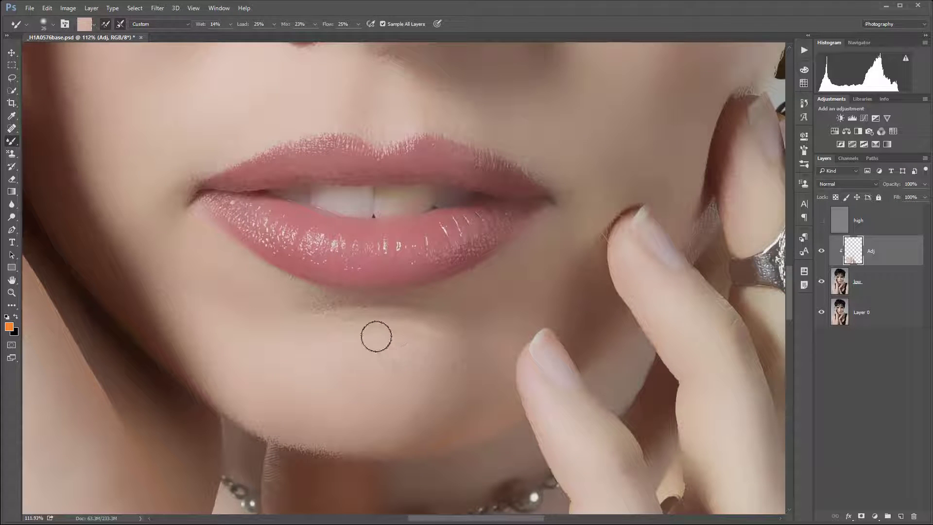
Step: Enlarge the brush to 45 pixels and smooth the middle of the chin with a tone sampled from its lit skin
key("bracketright")
key("bracketright")
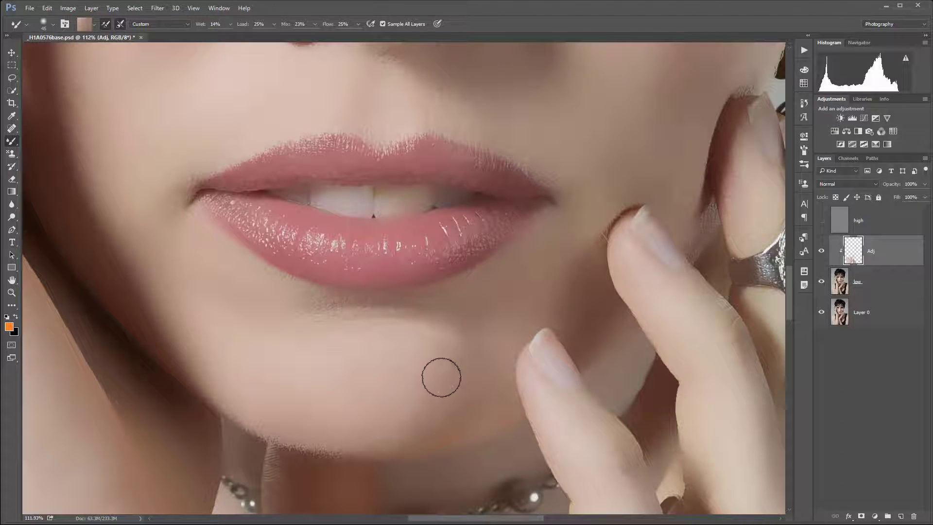
left_click(363, 390, "alt")
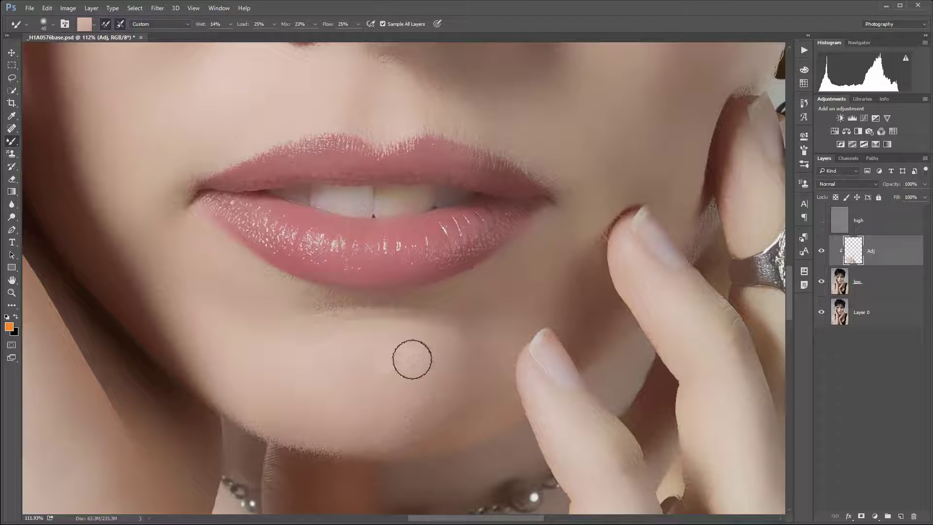
left_click_drag(412, 360, 388, 323)
Step: Blend the tones on the cheek beside the open nostril, between nose and mouth corner, using a sampled cheek tone
left_click_drag(315, 309, 469, 491)
left_click_drag(348, 223, 331, 352)
left_click_drag(466, 272, 437, 324)
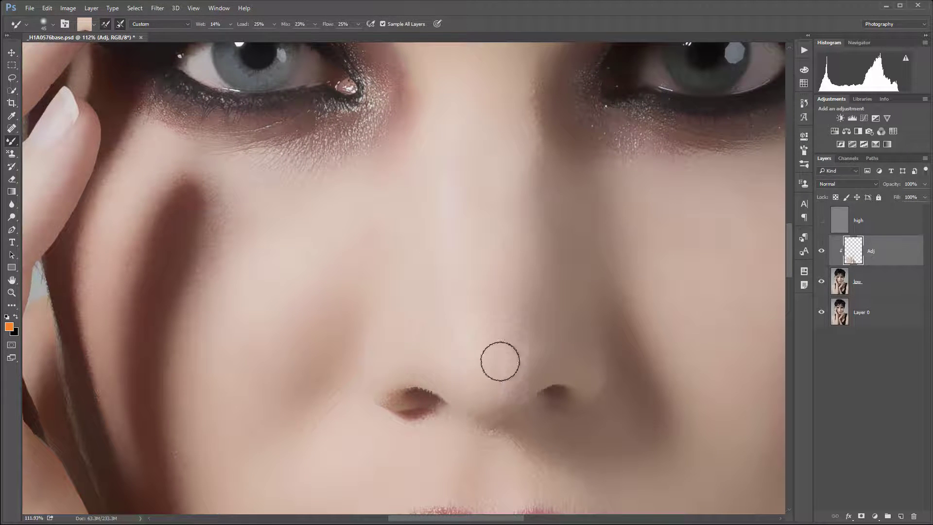
left_click(337, 412, "alt")
left_click_drag(297, 453, 345, 398)
Step: Smooth the opposite lower cheek between the nose fold and the fingers, enlarging the brush to 100 pixels and sampling nearby skin
left_click_drag(443, 363, 466, 252)
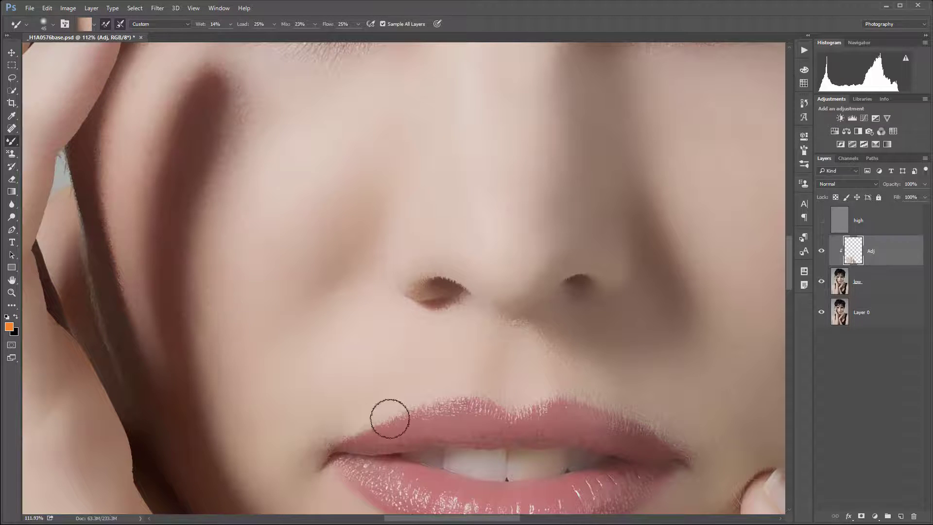
left_click_drag(693, 398, 475, 396)
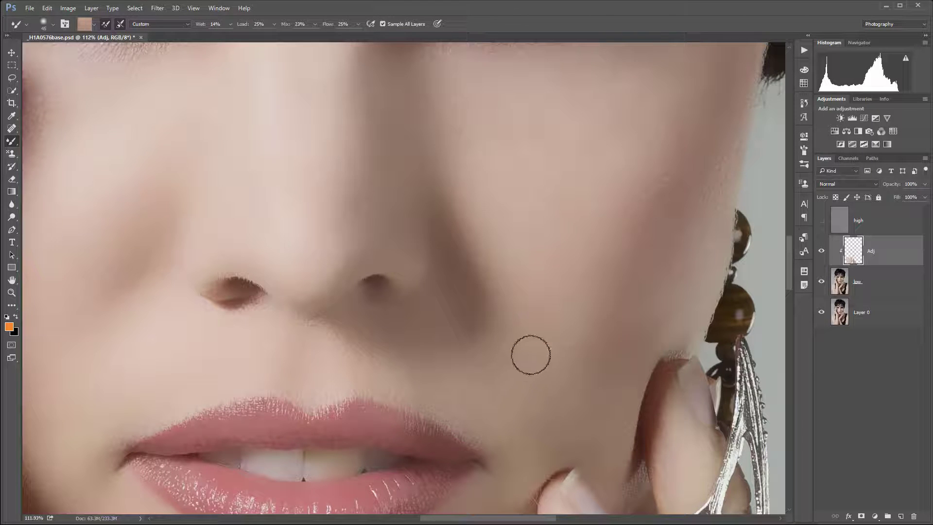
mouse_move(550, 298)
left_mouse_down()
mouse_move(537, 345)
mouse_move(577, 358)
mouse_move(556, 321)
left_mouse_up()
key("bracketright")
key("bracketright")
key("bracketright")
key("bracketright")
key("bracketright")
key("bracketright")
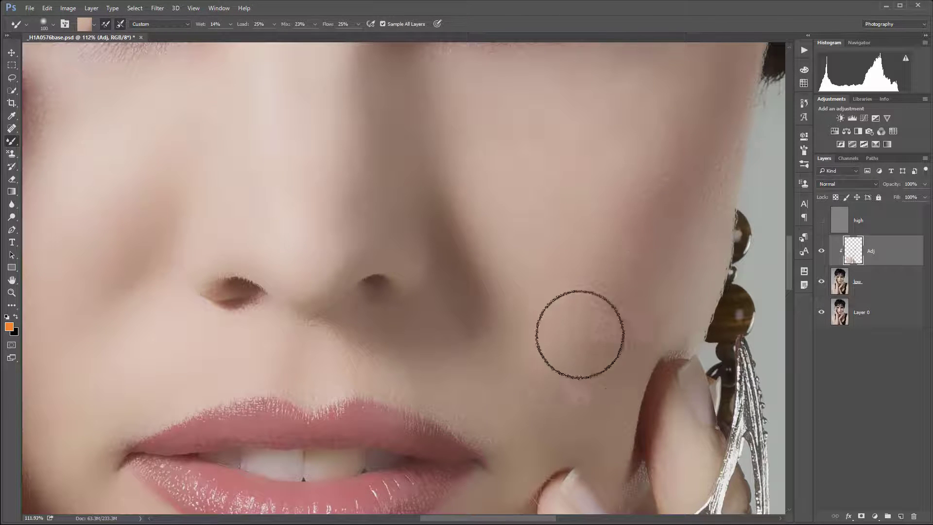
left_click(533, 294, "alt")
mouse_move(537, 335)
left_mouse_down()
mouse_move(554, 367)
mouse_move(525, 379)
mouse_move(565, 369)
mouse_move(545, 379)
mouse_move(586, 401)
mouse_move(570, 366)
left_mouse_up()
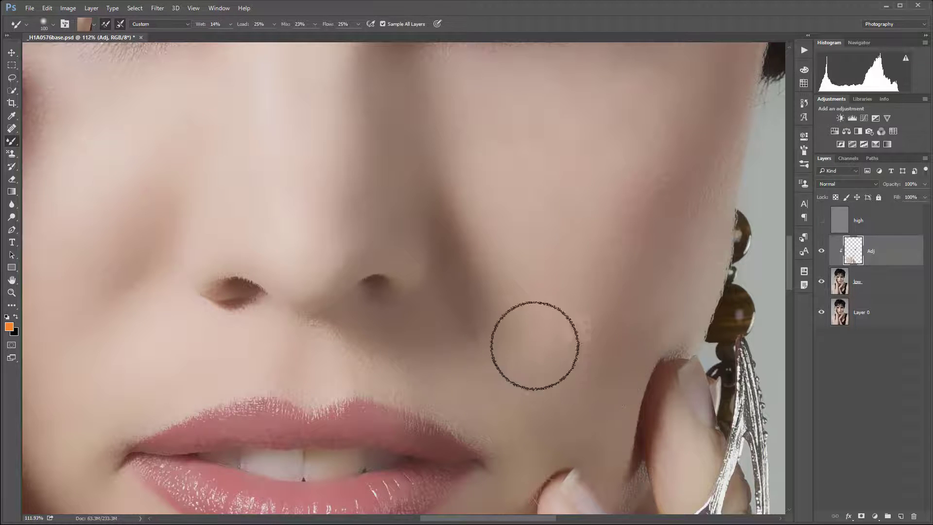
Step: Even out the reddish tones on the upper cheek near the earring, sampling the lit and outer cheek skin
left_click_drag(670, 243, 637, 348)
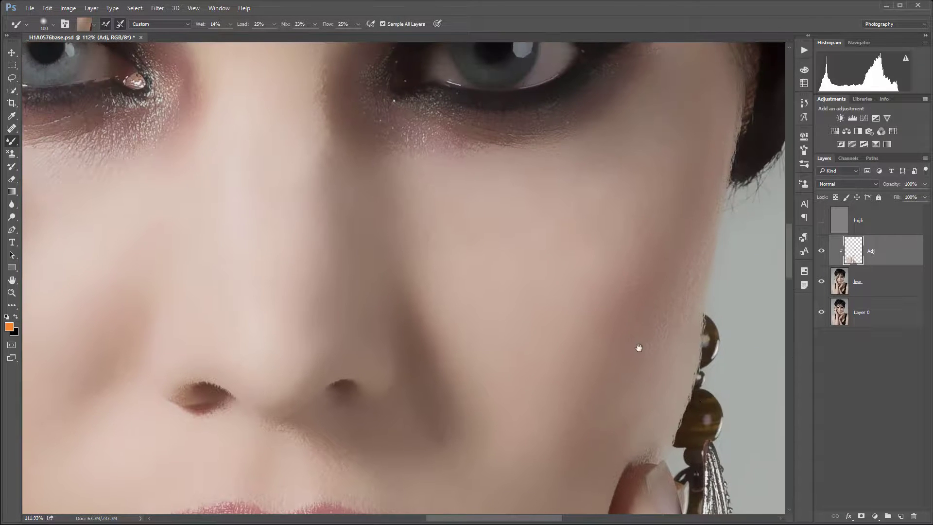
left_click(556, 236, "alt")
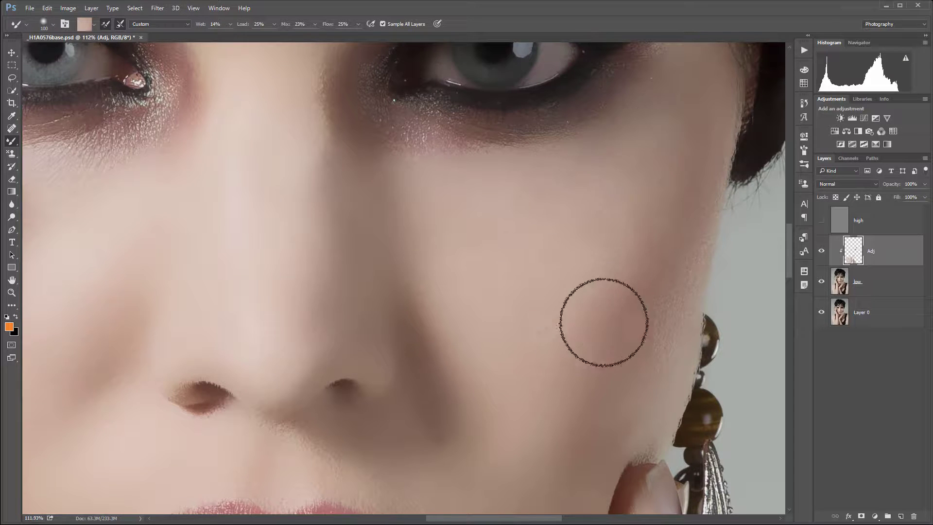
left_click(654, 306, "alt")
Step: Try to blend the tip of the dark shadow on the cheek below the eye into the lit skin
left_click_drag(500, 331, 725, 316)
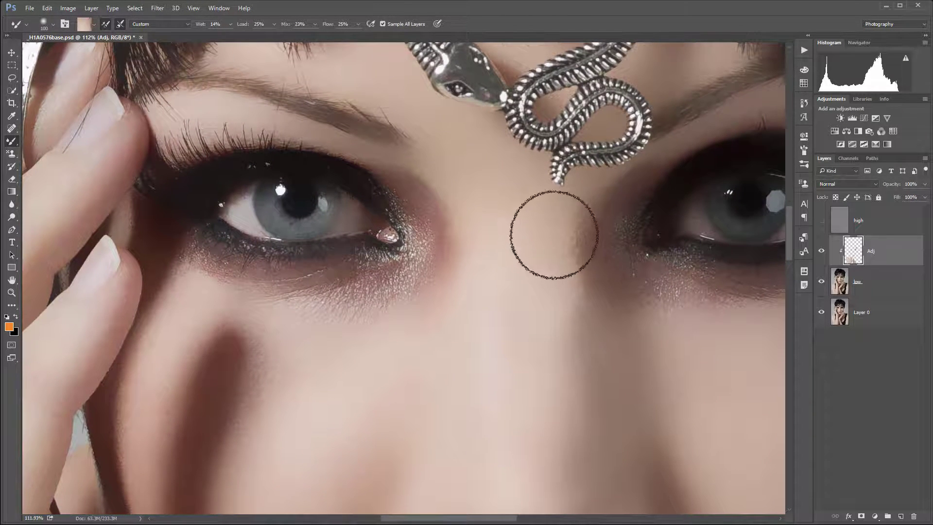
left_click_drag(548, 359, 556, 255)
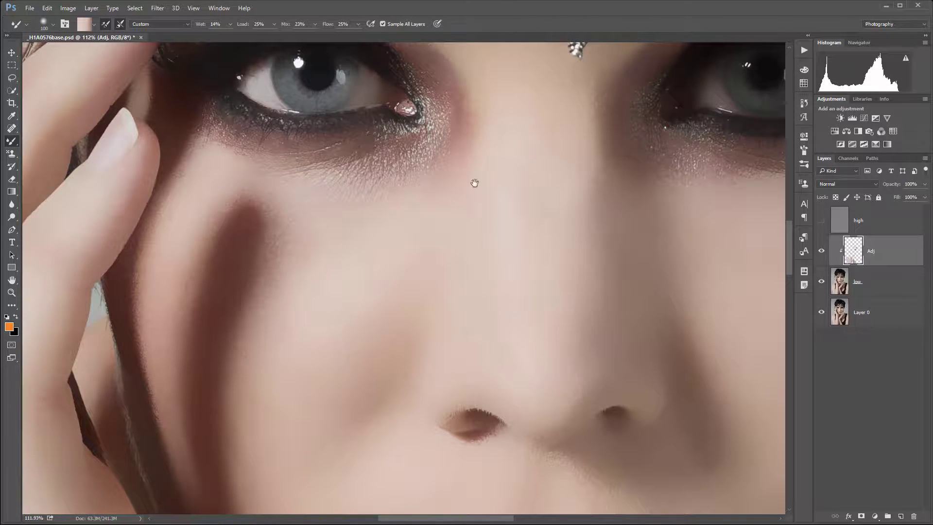
mouse_move(365, 261)
left_mouse_down()
mouse_move(352, 214)
mouse_move(277, 252)
mouse_move(284, 223)
left_mouse_up()
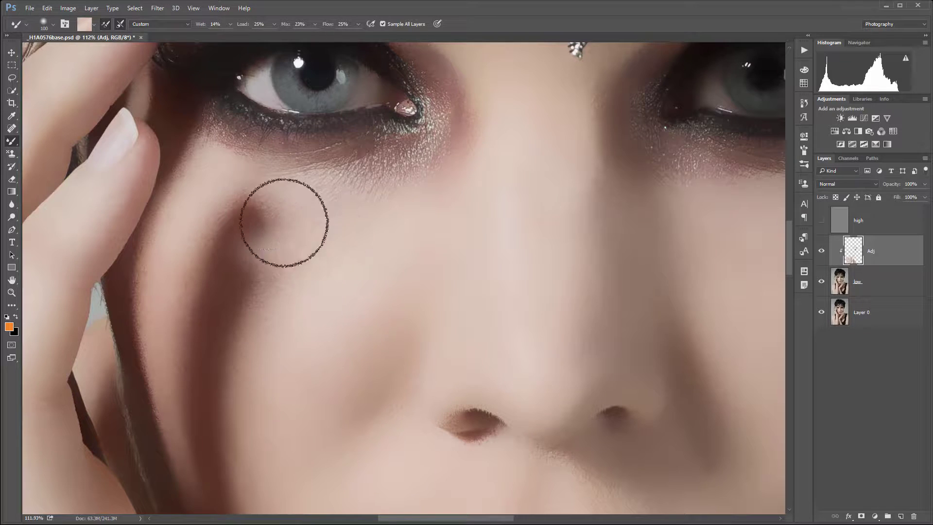
key("ctrl+z")
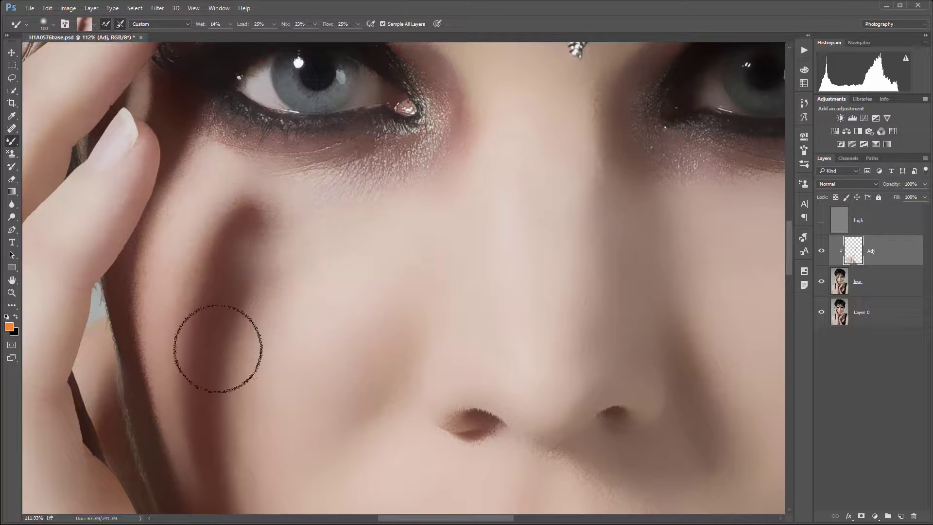
Step: Reduce the brush to 15 pixels and smooth the fingertip beside the eye and the finger behind it, next to the jewellery
mouse_move(475, 160)
left_mouse_down()
mouse_move(524, 264)
mouse_move(534, 380)
left_mouse_up()
left_click_drag(627, 152, 433, 270)
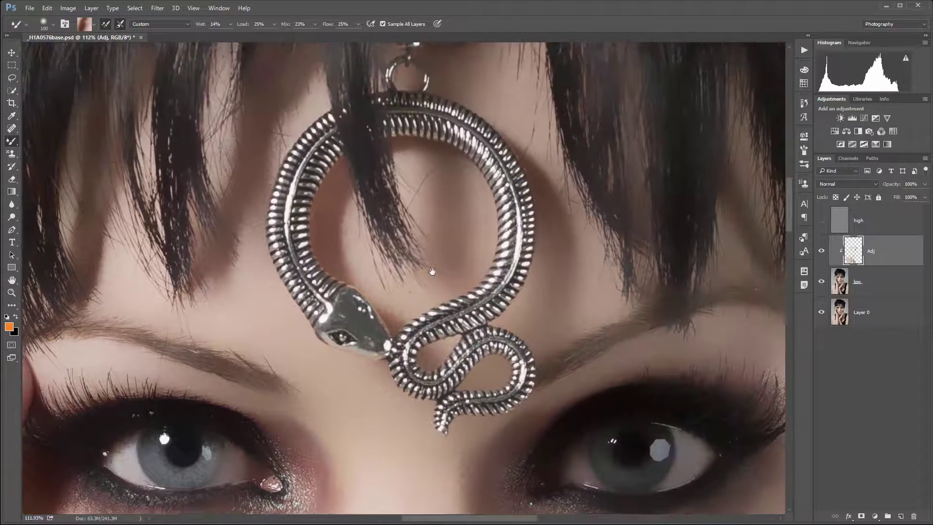
left_click_drag(418, 467, 460, 209)
left_click_drag(219, 272, 445, 308)
mouse_move(493, 54)
left_mouse_down()
mouse_move(442, 272)
mouse_move(433, 261)
left_mouse_up()
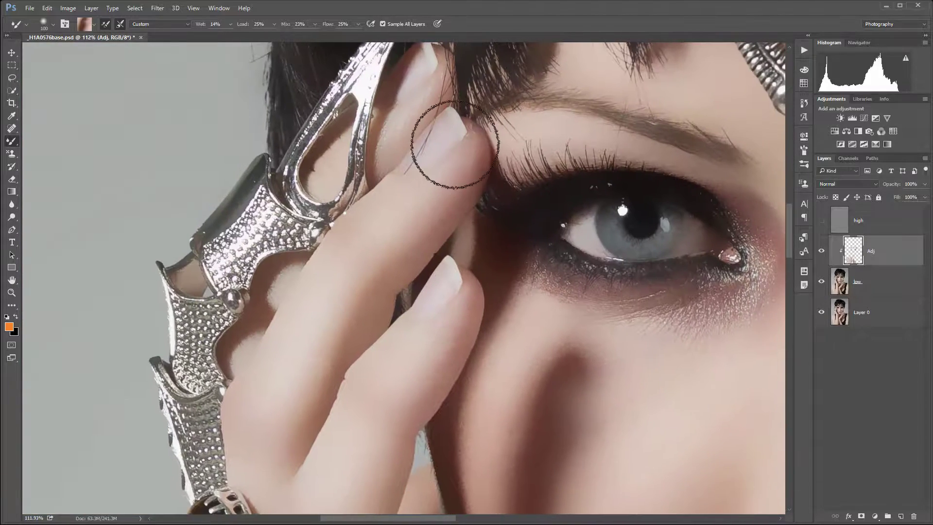
scroll(453, 139, "up", 7)
key("bracketleft")
key("bracketleft")
key("bracketleft")
key("bracketleft")
key("bracketleft")
key("bracketleft")
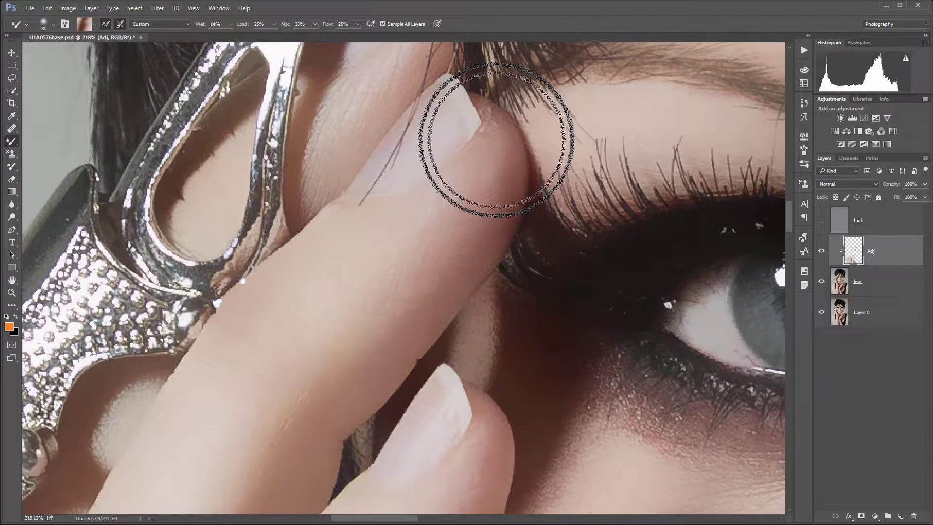
key("bracketleft")
key("bracketleft")
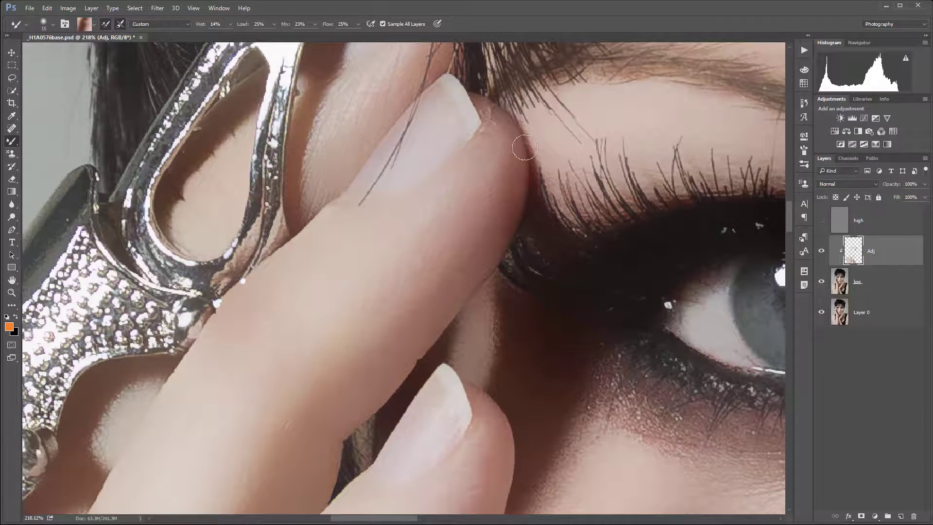
left_click_drag(525, 147, 510, 229)
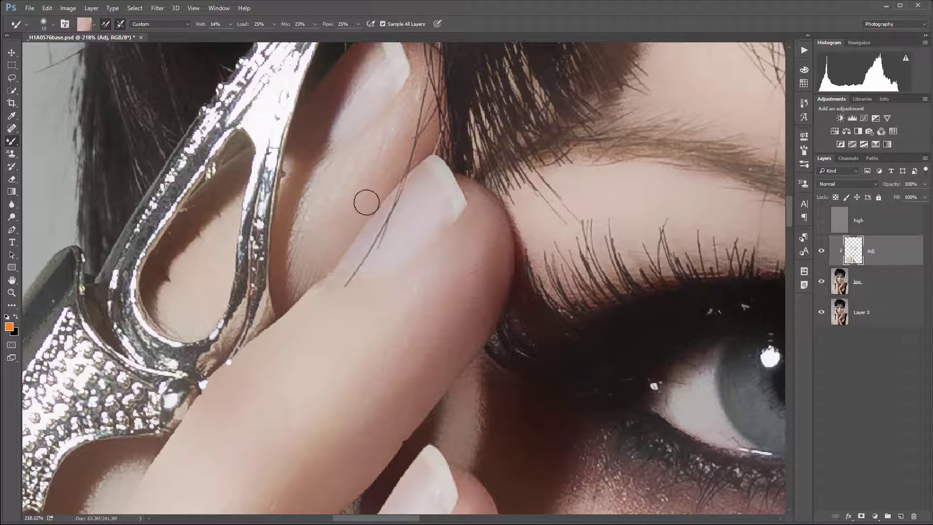
mouse_move(312, 280)
left_mouse_down()
mouse_move(329, 201)
mouse_move(294, 219)
mouse_move(282, 250)
left_mouse_up()
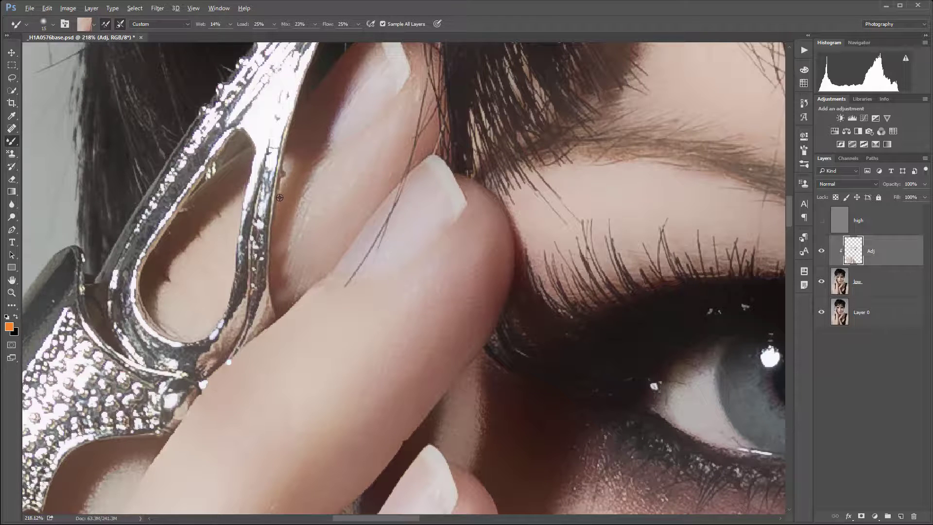
Step: Enlarge the brush to 45 pixels and blend the tones along the finger whose tip touches the eye corner
left_click_drag(371, 326, 413, 185)
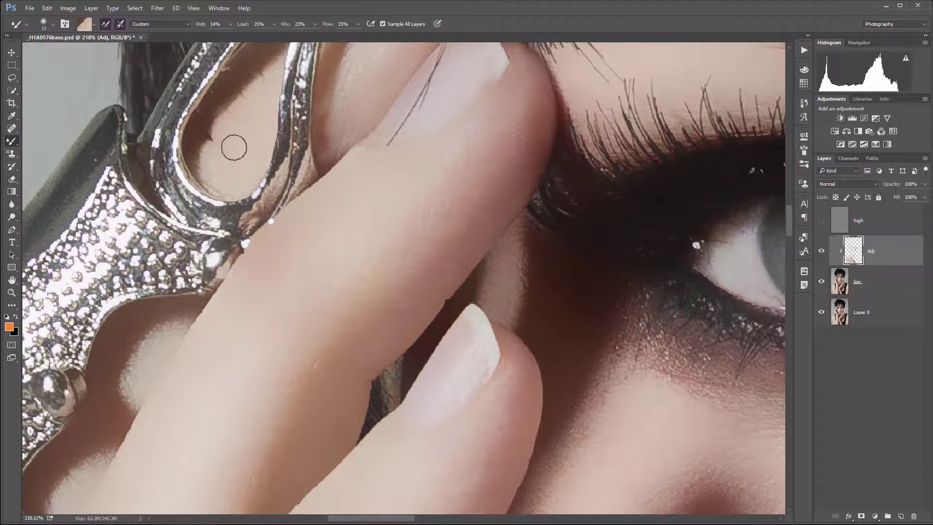
scroll(433, 202, "down", 3)
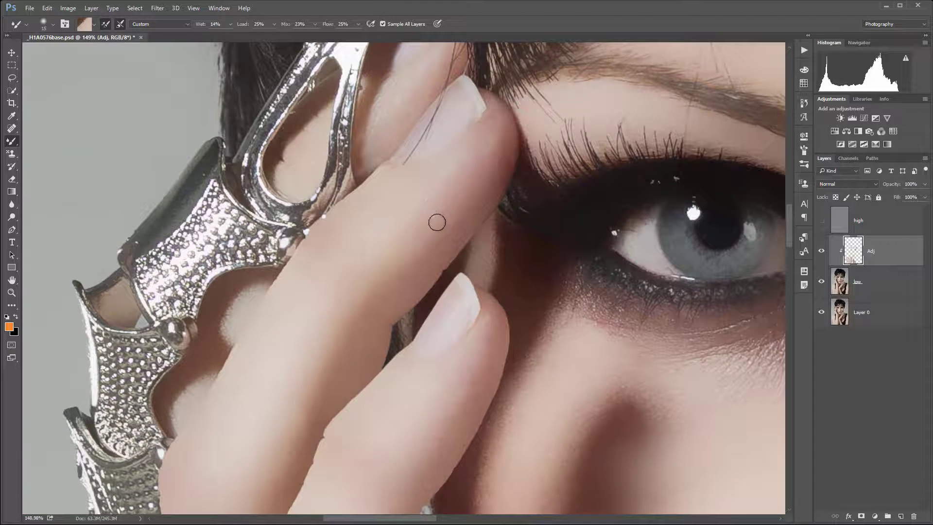
key("bracketright")
key("bracketright")
key("bracketright")
key("bracketright")
key("bracketright")
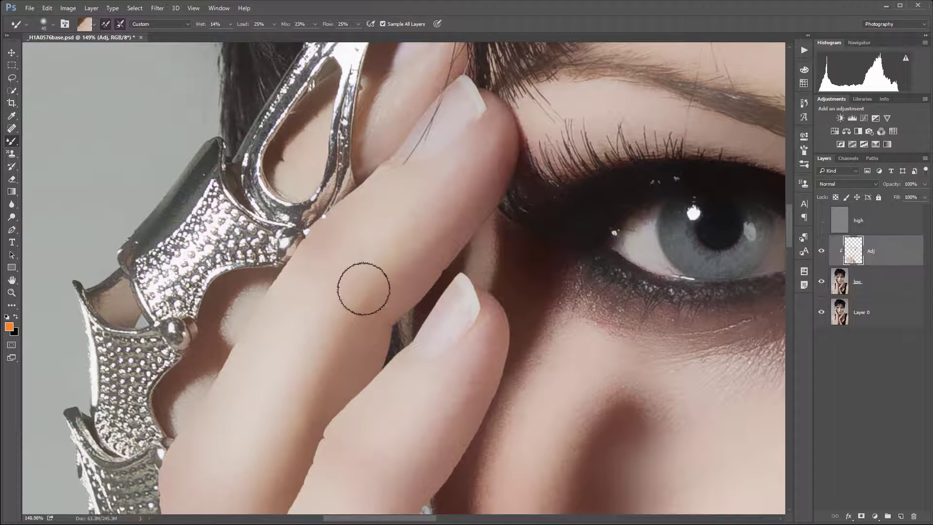
left_click_drag(493, 155, 491, 162)
left_click(494, 181, "alt")
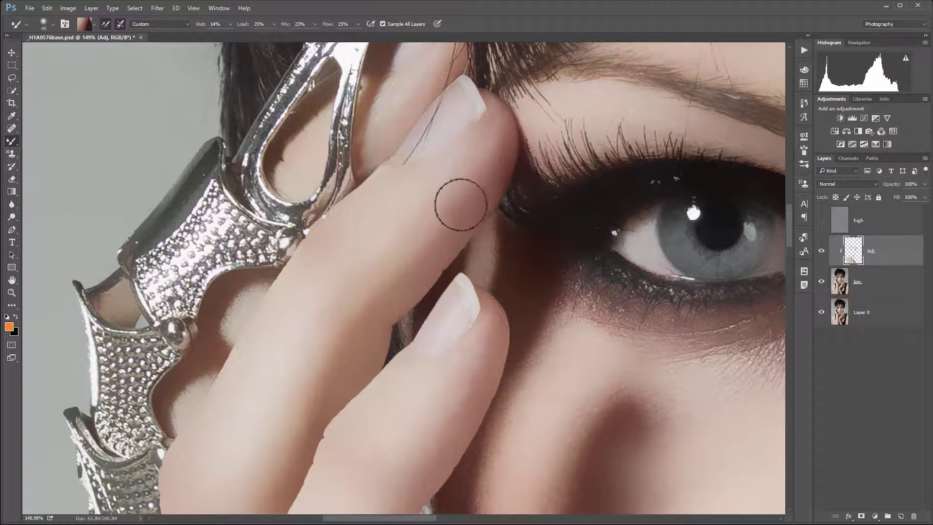
Step: Smooth the knuckle of the same finger beside the armour ring, using a tone sampled from its lit skin
left_click_drag(457, 433, 599, 215)
left_click(416, 209, "alt")
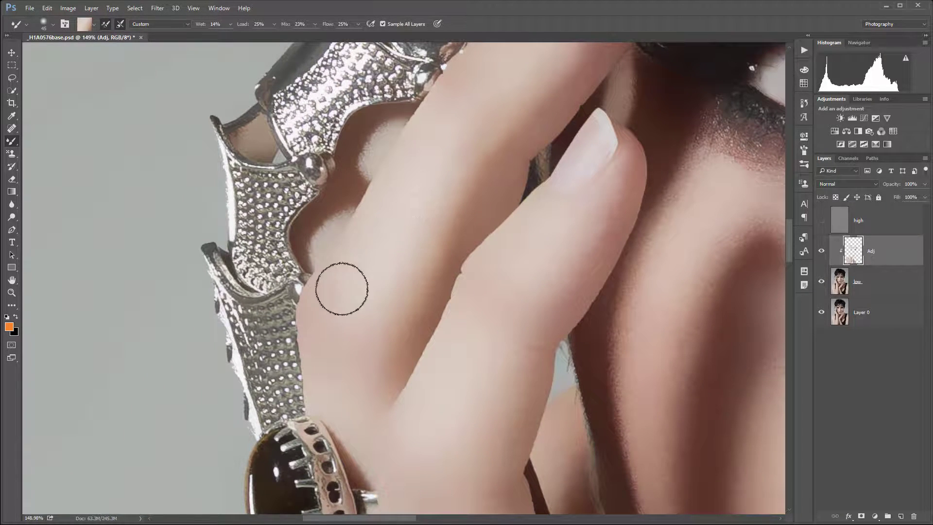
mouse_move(342, 290)
left_mouse_down()
mouse_move(333, 312)
mouse_move(327, 286)
mouse_move(308, 291)
mouse_move(309, 313)
mouse_move(311, 290)
left_mouse_up()
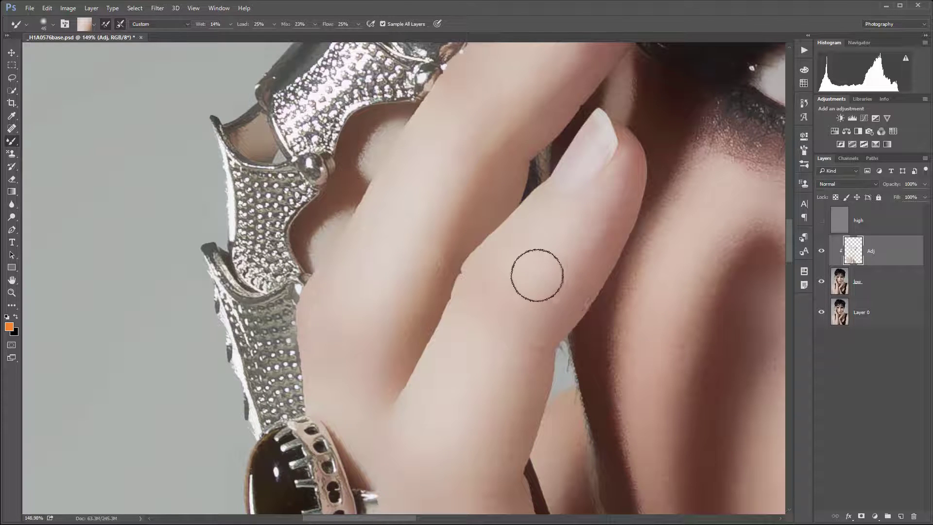
Step: Blend the light and reddish tones around the joint of the lower finger, sampling both its lit and shaded skin
left_click(553, 221, "alt")
mouse_move(487, 308)
left_mouse_down()
mouse_move(473, 273)
mouse_move(505, 267)
left_mouse_up()
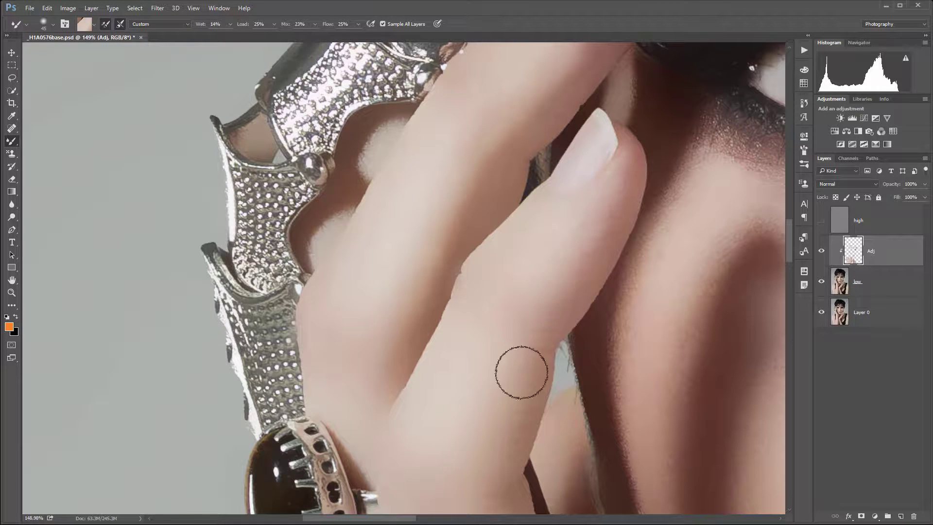
left_click(604, 237, "alt")
mouse_move(553, 304)
left_mouse_down()
mouse_move(567, 254)
mouse_move(593, 238)
mouse_move(562, 327)
left_mouse_up()
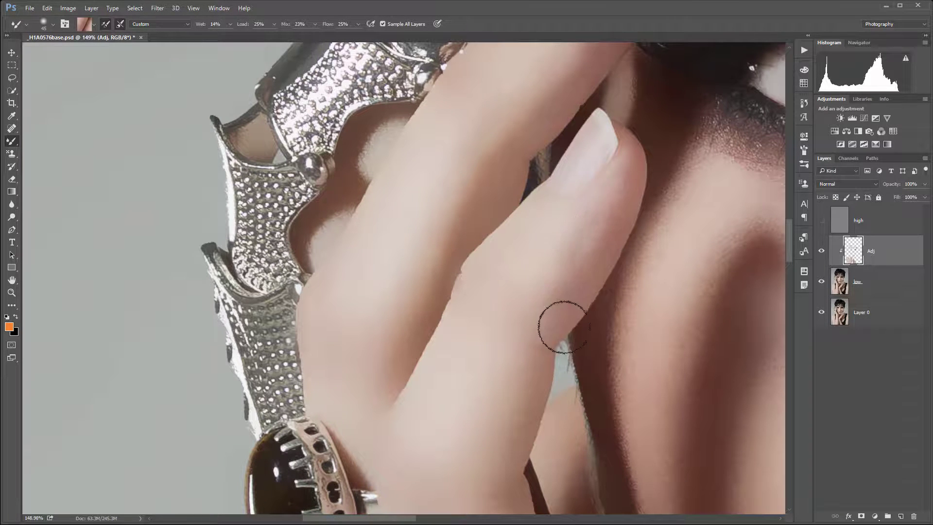
left_click(556, 253, "alt")
mouse_move(612, 221)
left_mouse_down()
mouse_move(580, 277)
mouse_move(585, 230)
mouse_move(556, 252)
mouse_move(560, 288)
mouse_move(603, 267)
mouse_move(521, 330)
mouse_move(610, 207)
mouse_move(561, 273)
left_mouse_up()
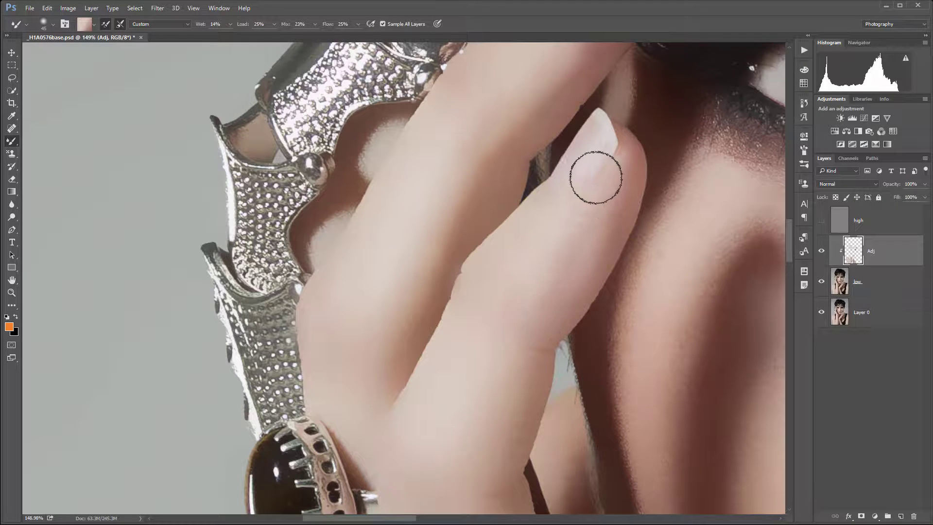
Step: Smooth the base of the lower finger and the back of the hand beside the dark stone ring with sampled skin tones
left_click_drag(491, 392, 532, 194)
left_click(458, 227, "alt")
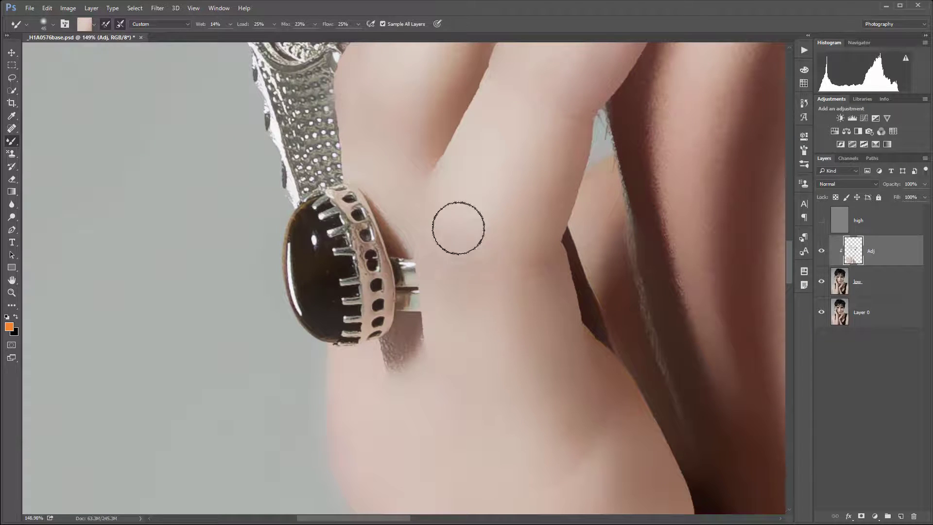
left_click_drag(458, 227, 483, 201)
left_click_drag(444, 292, 423, 279)
mouse_move(508, 227)
left_mouse_down()
mouse_move(561, 230)
mouse_move(536, 274)
mouse_move(546, 221)
mouse_move(537, 213)
mouse_move(551, 290)
mouse_move(540, 226)
mouse_move(534, 369)
left_mouse_up()
left_click(537, 217, "alt")
scroll(509, 369, "down", 8)
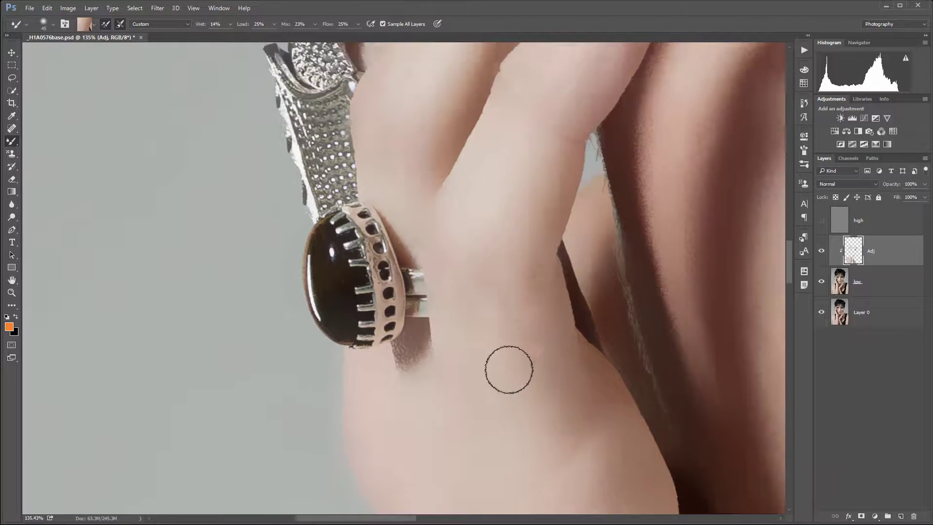
left_click_drag(537, 450, 497, 258)
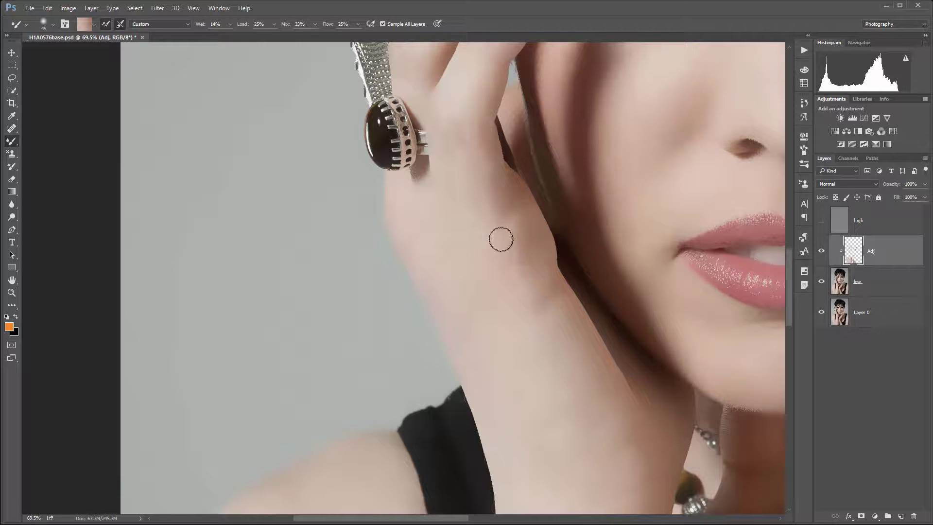
Step: Enlarge the brush to 175 pixels and smooth the outer side of the upper arm at the image's edge
scroll(558, 385, "down", 6)
mouse_move(668, 373)
left_mouse_down()
mouse_move(643, 360)
mouse_move(488, 177)
left_mouse_up()
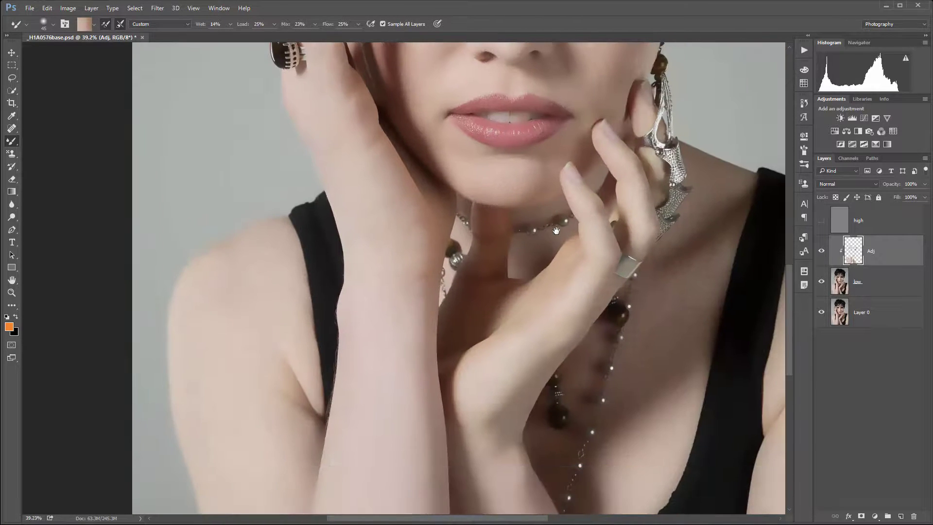
mouse_move(570, 246)
left_mouse_down()
mouse_move(471, 311)
mouse_move(460, 416)
left_mouse_up()
left_click_drag(540, 185, 554, 281)
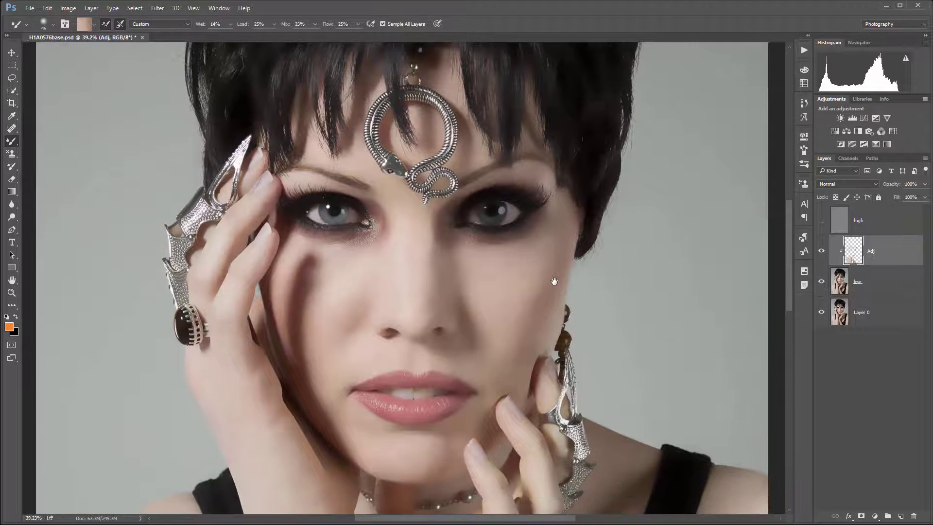
left_click_drag(599, 396, 519, 200)
left_click_drag(615, 409, 548, 263)
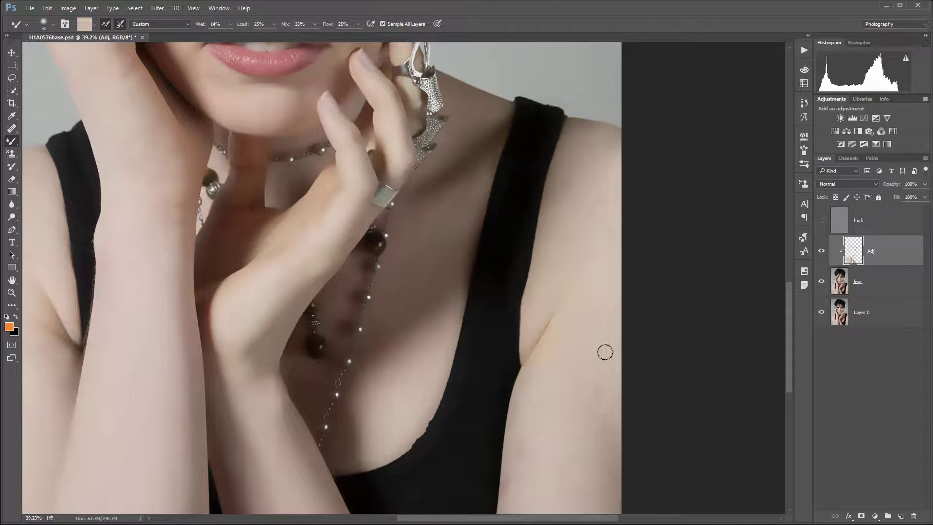
key("bracketright")
key("bracketright")
key("bracketright")
mouse_move(624, 379)
left_mouse_down()
mouse_move(584, 429)
mouse_move(657, 506)
left_mouse_up()
left_click_drag(658, 381, 669, 294)
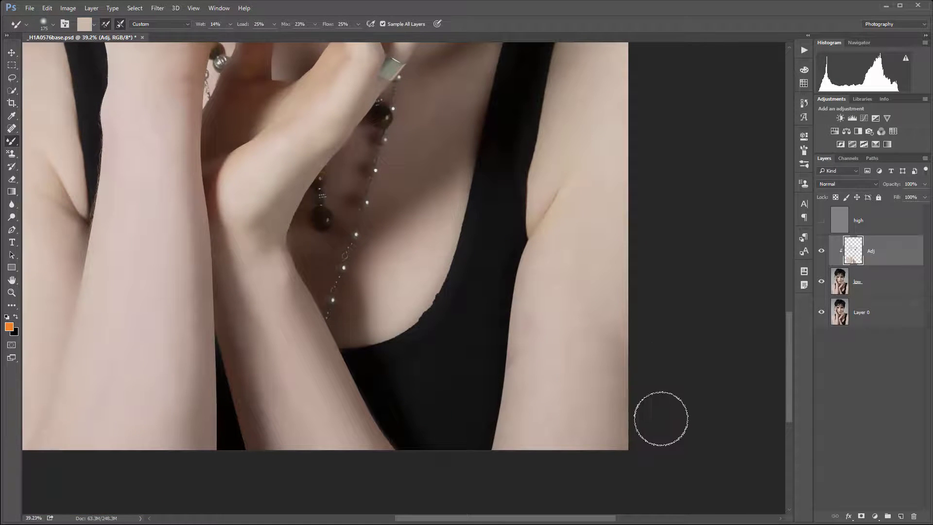
Step: Smooth the inner side of the upper arm beside the black top, using tones sampled from the skin and the fabric
left_click(568, 286, "alt")
left_click_drag(544, 276, 521, 390)
left_click(487, 326, "alt")
left_click_drag(487, 340, 486, 376)
left_click(581, 237, "alt")
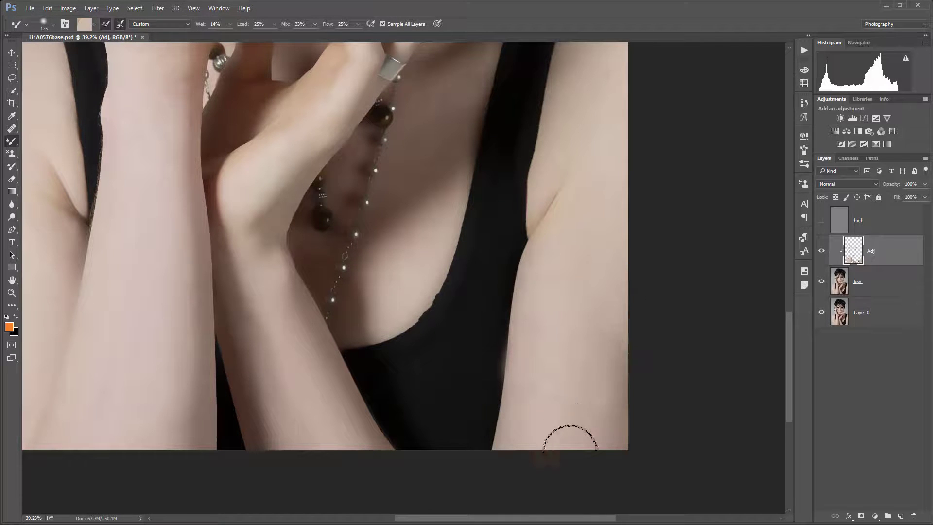
Step: Compare the face with and without the Adj layer's retouching
scroll(360, 273, "down", 8)
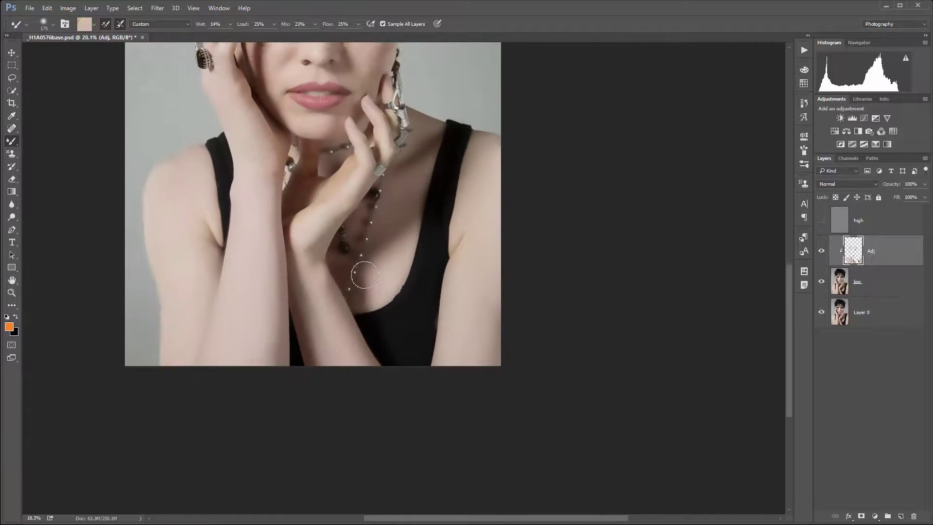
scroll(357, 270, "up", 5)
left_click_drag(289, 203, 365, 416)
left_click_drag(384, 134, 411, 229)
scroll(449, 197, "up", 3)
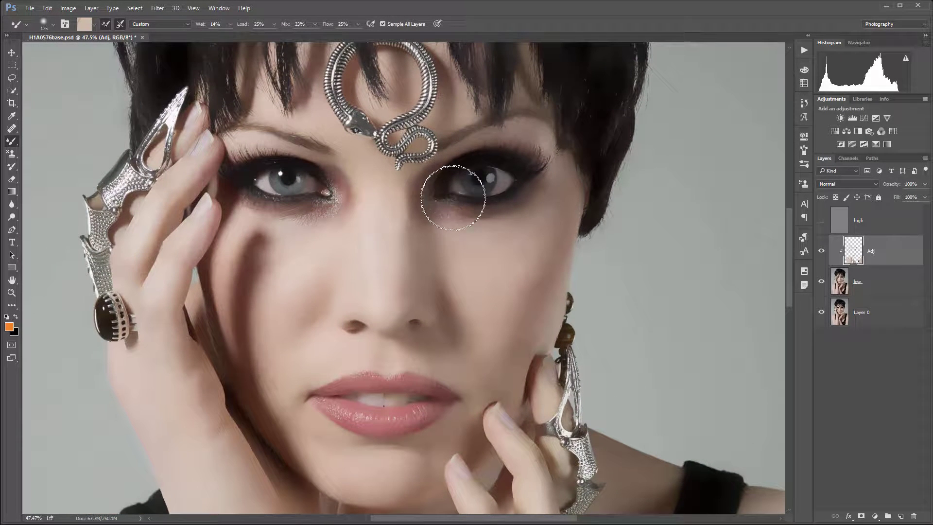
left_click(821, 252)
left_click(822, 252)
left_click(821, 251)
left_click(821, 251)
left_click(821, 252)
left_click(822, 252)
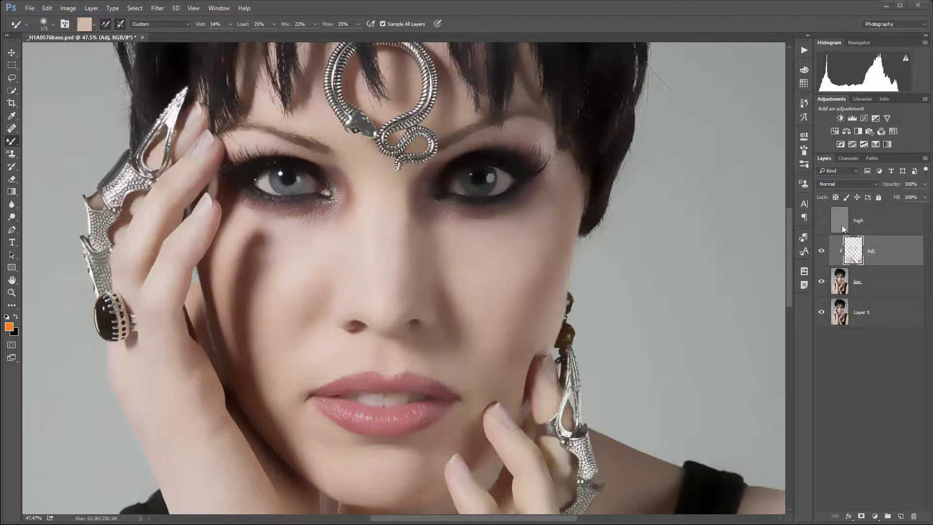
Step: Shrink the brush to 9 pixels and smooth the outer white of the blue eye beside the raised fingers
scroll(262, 178, "up", 17)
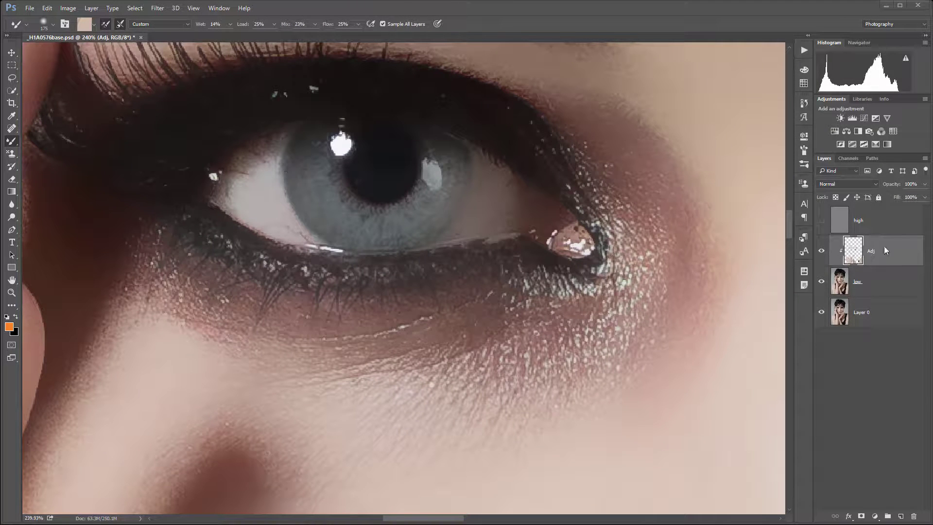
scroll(280, 206, "up", 4)
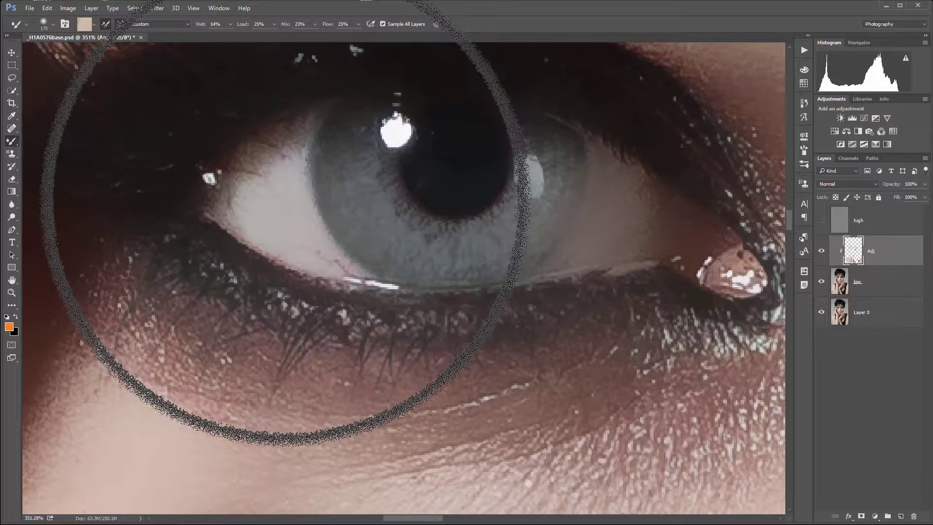
key("bracketleft")
key("bracketleft")
key("bracketleft")
key("bracketleft")
key("bracketleft")
key("bracketleft")
key("bracketleft")
key("bracketleft")
key("bracketleft")
key("bracketleft")
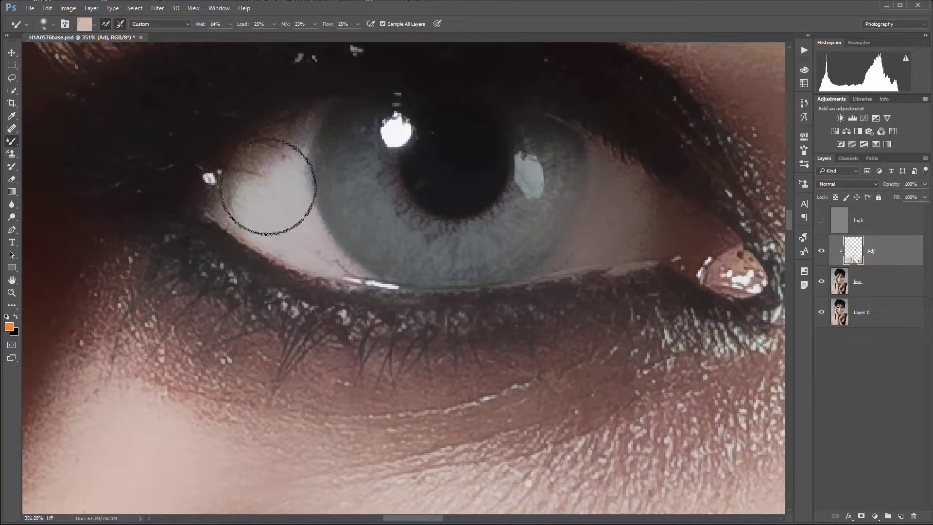
key("bracketleft")
key("bracketleft")
key("bracketleft")
key("bracketleft")
key("bracketleft")
key("bracketleft")
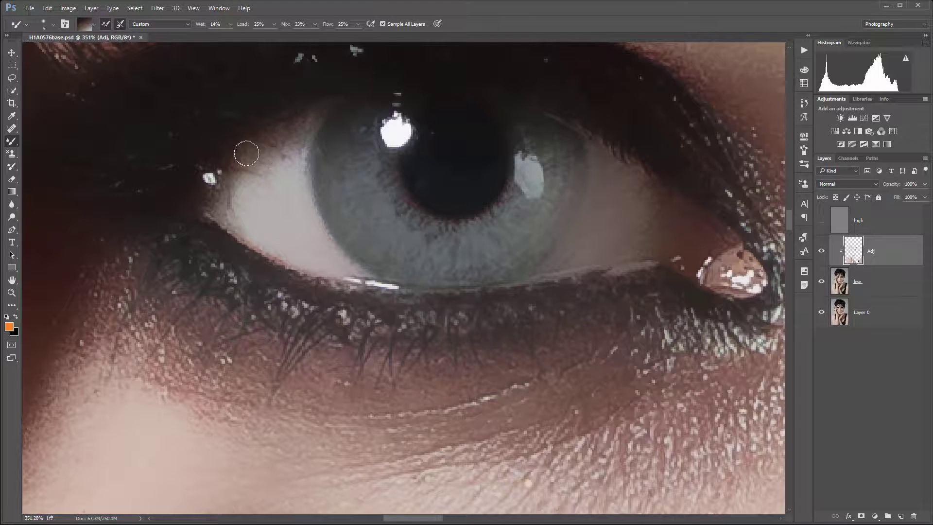
mouse_move(256, 147)
left_mouse_down()
mouse_move(305, 125)
mouse_move(264, 160)
mouse_move(282, 180)
mouse_move(297, 144)
mouse_move(279, 159)
mouse_move(288, 152)
mouse_move(273, 146)
mouse_move(261, 164)
mouse_move(265, 179)
mouse_move(258, 166)
mouse_move(253, 182)
mouse_move(228, 183)
mouse_move(273, 171)
left_mouse_up()
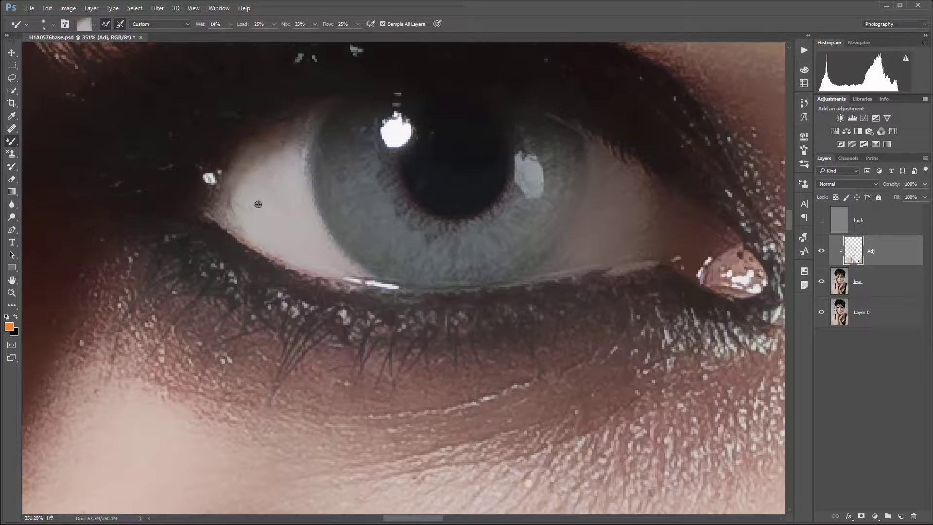
mouse_move(227, 183)
left_mouse_down()
mouse_move(232, 198)
mouse_move(246, 196)
left_mouse_up()
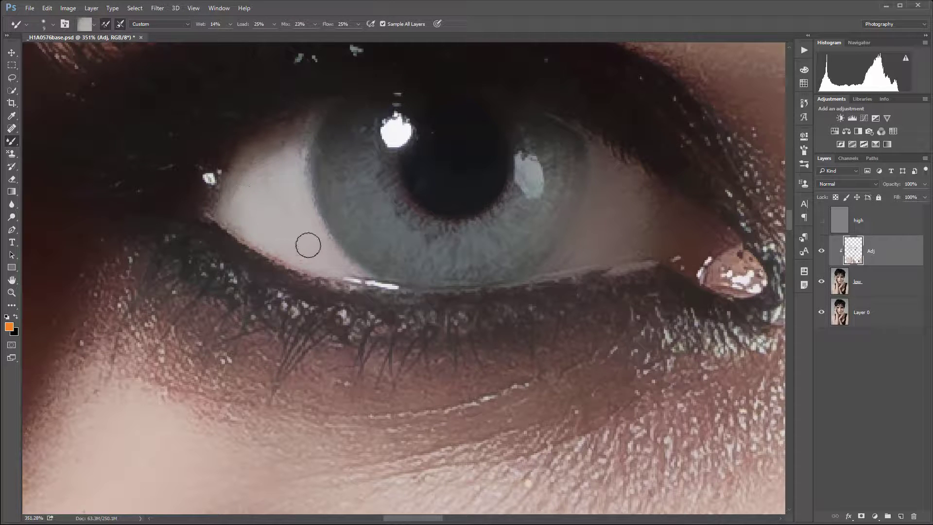
left_click(604, 195, "alt")
Step: Smooth the inner white of the other eye, sampling tones from its lighter and shaded areas
left_click_drag(757, 361, 354, 333)
left_click(294, 205, "alt")
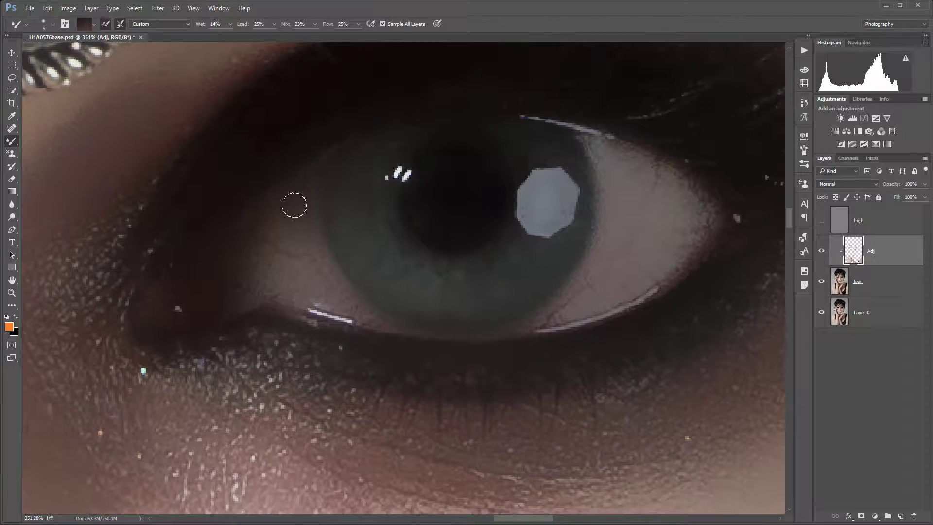
left_click(286, 256, "alt")
mouse_move(303, 227)
left_mouse_down()
mouse_move(295, 190)
mouse_move(290, 257)
mouse_move(277, 243)
mouse_move(289, 197)
left_mouse_up()
left_click(275, 203, "alt")
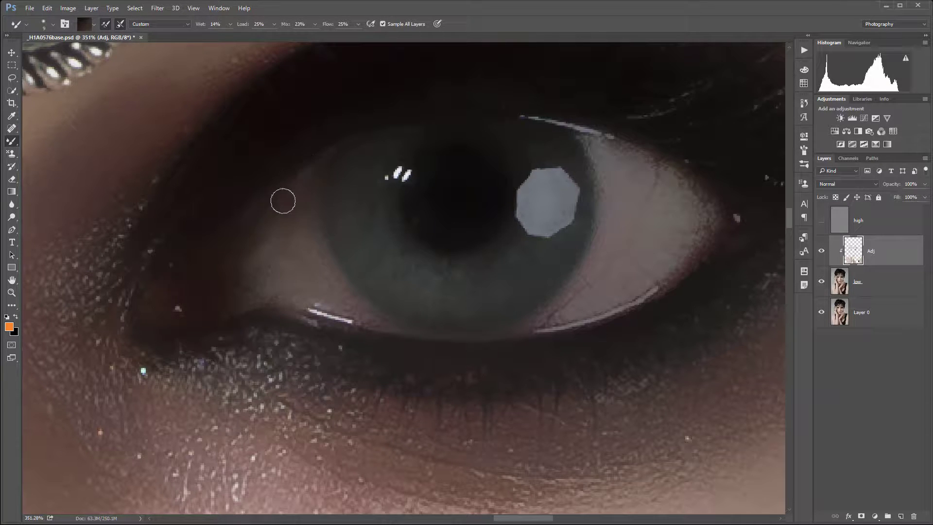
left_click(288, 270, "alt")
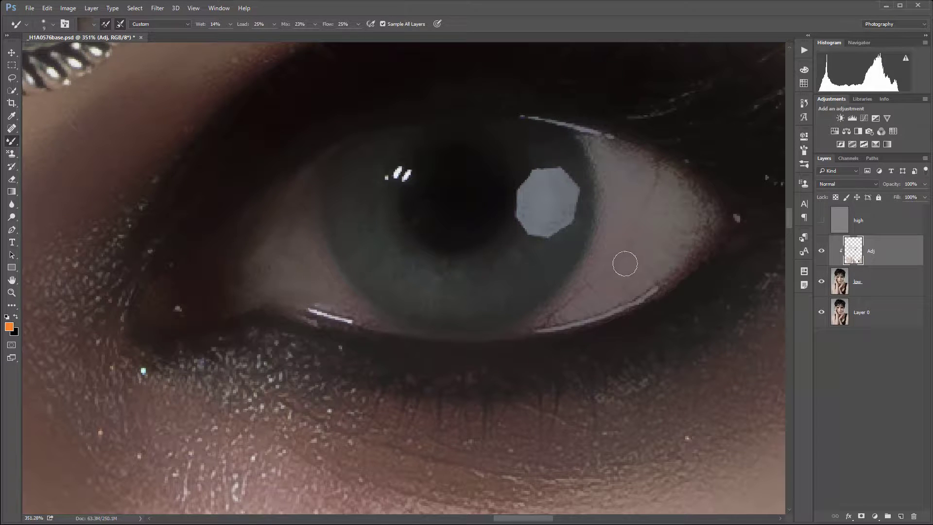
Step: Paint out the veins in the outer white of the same eye, down to the edge of the iris
left_click_drag(644, 268, 593, 287)
left_click(576, 192, "alt")
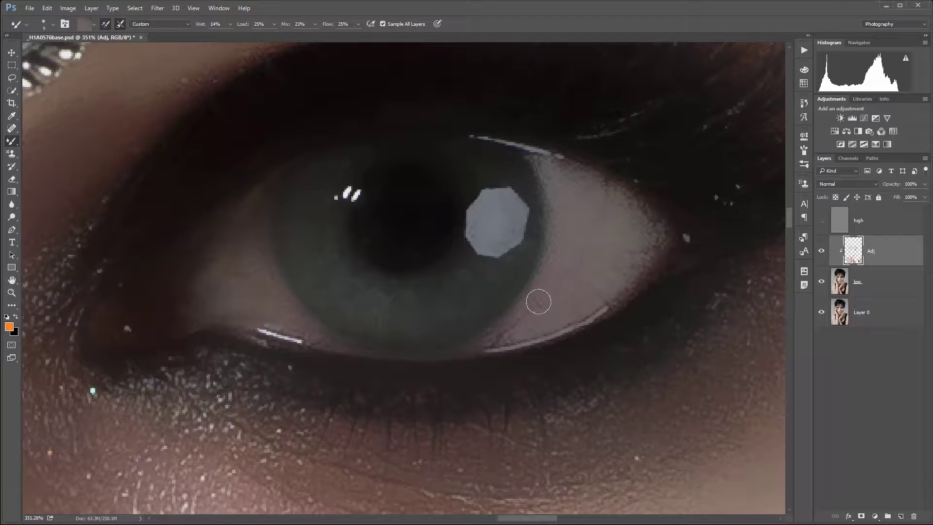
mouse_move(538, 302)
left_mouse_down()
mouse_move(500, 339)
mouse_move(511, 280)
left_mouse_up()
Step: Soften the hard upper and outer edges of the octagonal catchlight with dark tones sampled from around the pupil
mouse_move(505, 172)
left_mouse_down()
mouse_move(483, 196)
mouse_move(505, 186)
mouse_move(511, 193)
mouse_move(479, 203)
mouse_move(478, 183)
mouse_move(457, 185)
mouse_move(477, 217)
mouse_move(473, 193)
left_mouse_up()
left_click(472, 194, "alt")
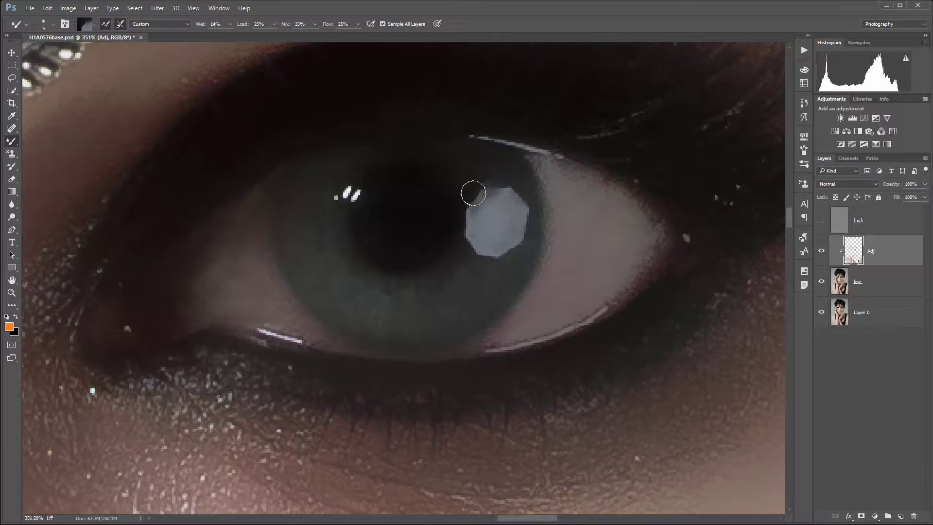
left_click(461, 248, "alt")
mouse_move(466, 234)
left_mouse_down()
mouse_move(456, 254)
mouse_move(461, 248)
mouse_move(482, 274)
mouse_move(489, 247)
mouse_move(497, 249)
mouse_move(491, 260)
mouse_move(525, 236)
mouse_move(511, 251)
mouse_move(527, 214)
mouse_move(511, 186)
mouse_move(520, 190)
mouse_move(504, 221)
mouse_move(527, 201)
mouse_move(507, 204)
mouse_move(497, 247)
mouse_move(500, 184)
mouse_move(466, 169)
mouse_move(483, 207)
mouse_move(471, 181)
left_mouse_up()
left_click(466, 170, "alt")
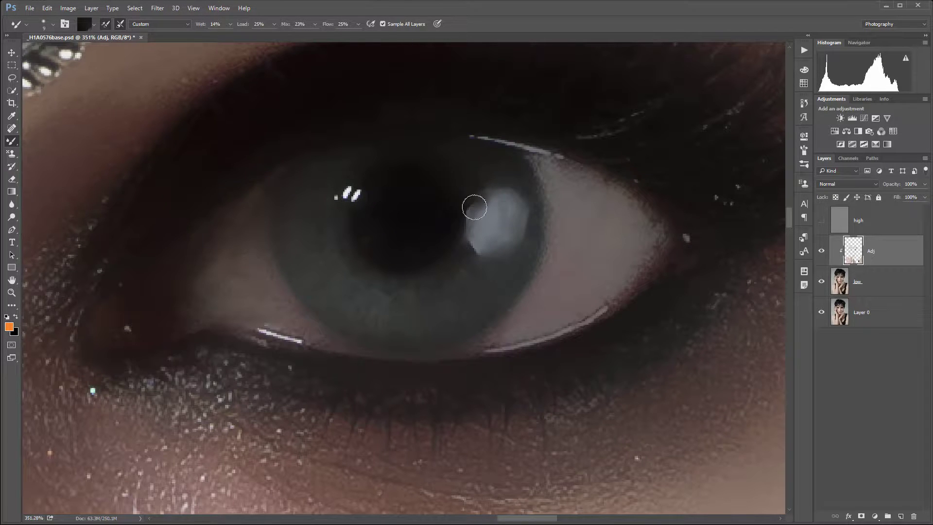
Step: Blend the catchlight's pupil side and lower edge into the iris, and enlarge the brush to 30 pixels
mouse_move(472, 216)
left_mouse_down()
mouse_move(456, 241)
mouse_move(471, 201)
mouse_move(444, 262)
mouse_move(484, 219)
left_mouse_up()
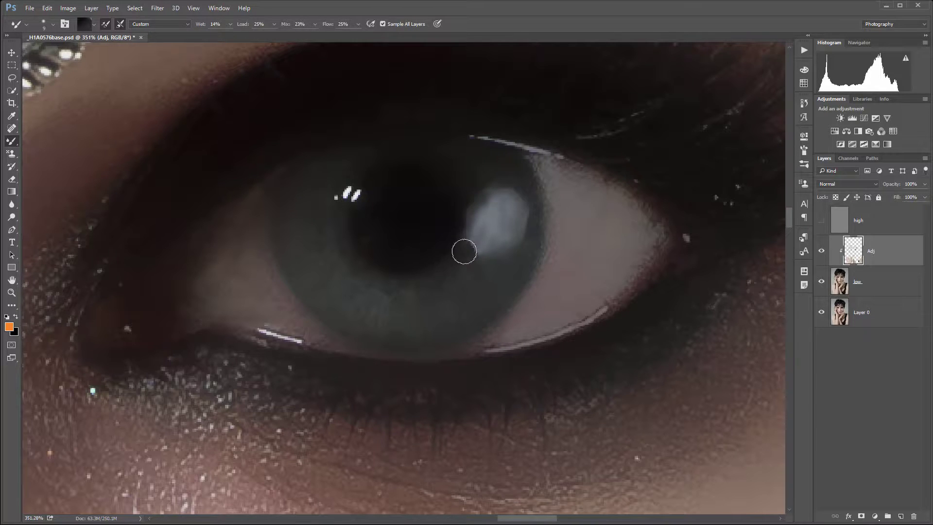
left_click_drag(471, 255, 484, 212)
left_click(468, 277, "alt")
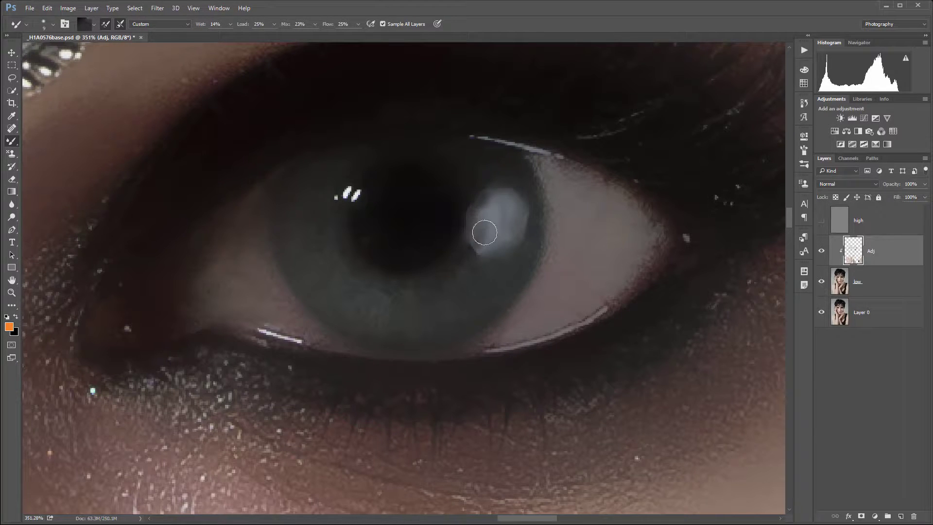
left_click_drag(505, 195, 503, 217)
key("bracketright")
key("bracketright")
key("bracketright")
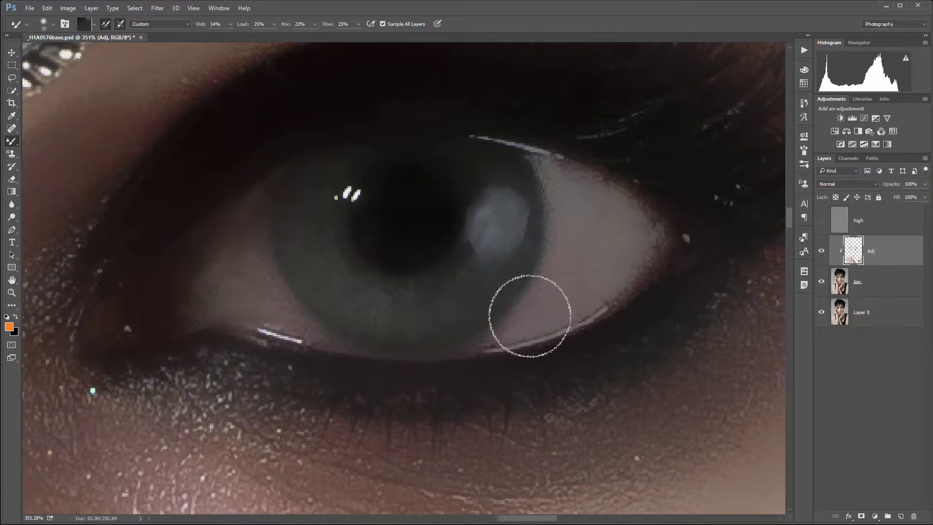
Step: Reduce the brush to 9 pixels and soften the bright round catchlight in the blue eye beside the raised fingers
scroll(529, 308, "down", 5)
left_click_drag(201, 314, 581, 273)
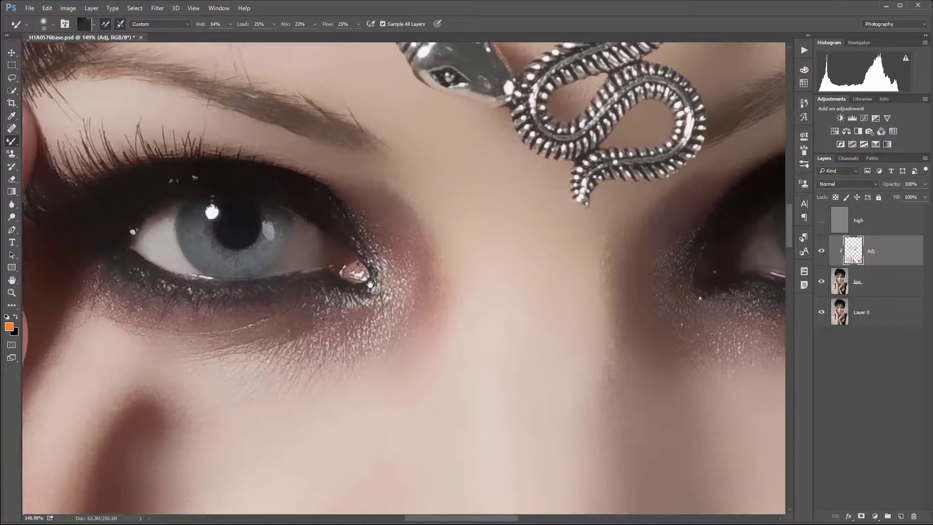
left_click_drag(307, 285, 543, 327)
scroll(479, 278, "up", 6)
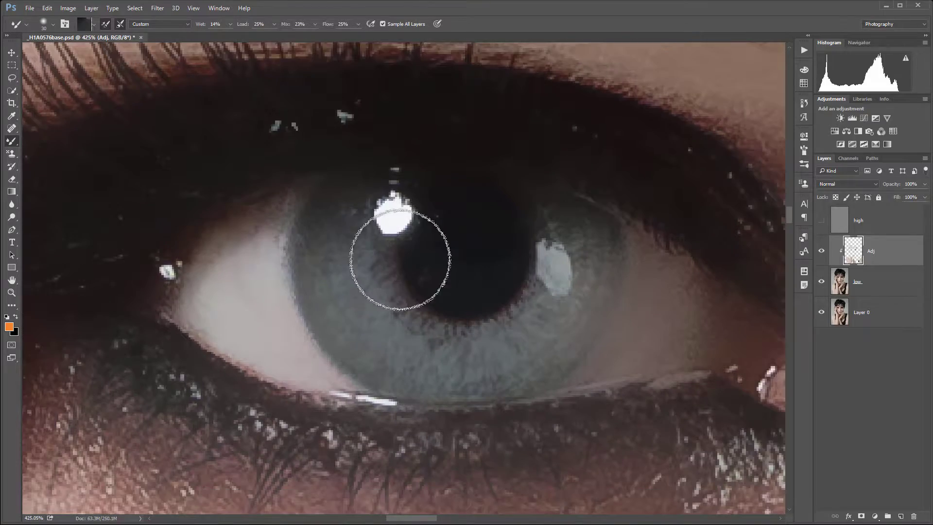
left_click(387, 217, "alt")
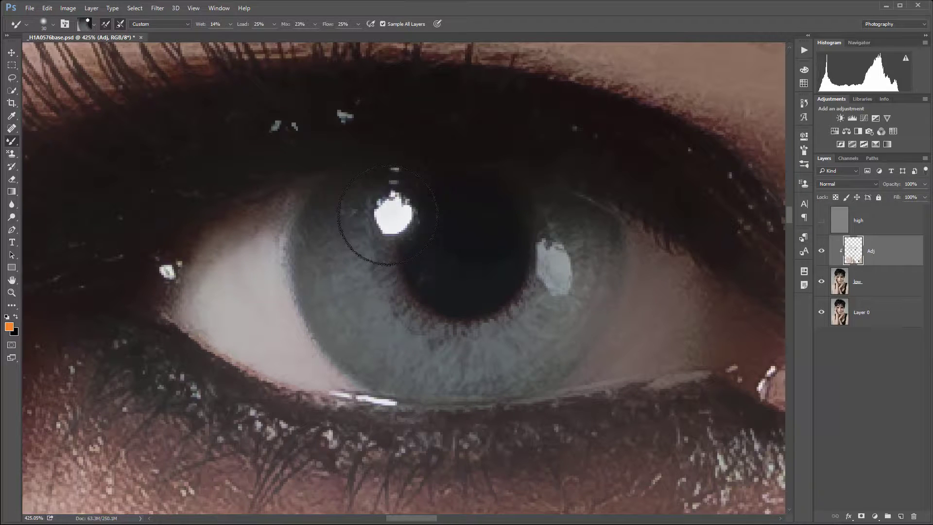
key("bracketleft")
key("bracketleft")
key("bracketleft")
key("bracketleft")
key("bracketleft")
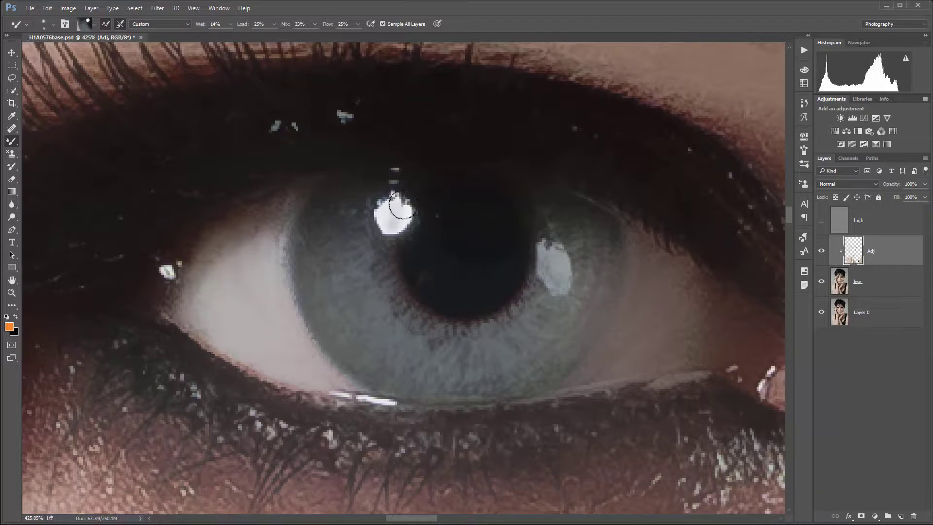
mouse_move(402, 207)
left_mouse_down()
mouse_move(374, 232)
mouse_move(386, 203)
mouse_move(374, 204)
mouse_move(405, 218)
mouse_move(419, 208)
mouse_move(425, 272)
mouse_move(412, 264)
mouse_move(421, 209)
mouse_move(406, 235)
left_mouse_up()
left_click(417, 251, "alt")
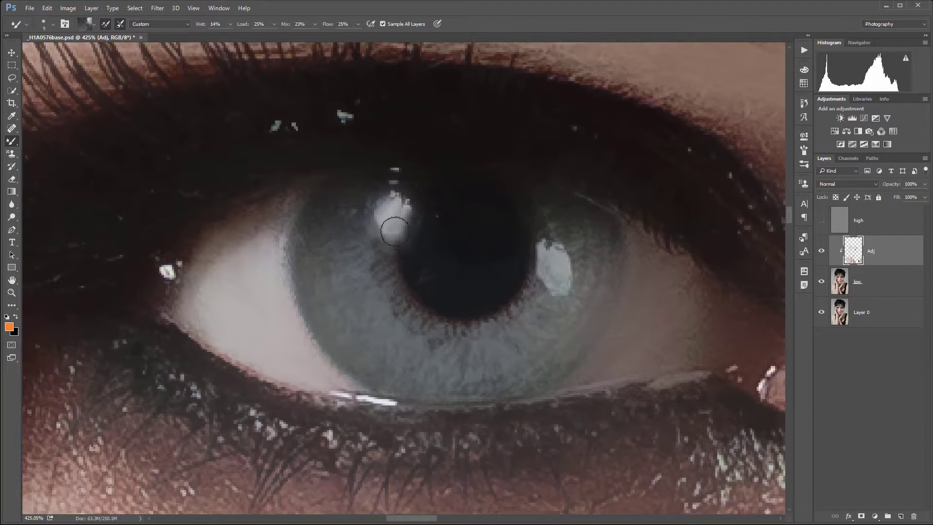
Step: Tone down the oval catchlight on the nose side of the same iris with a sampled iris tone
scroll(388, 276, "down", 5)
scroll(394, 278, "up", 5)
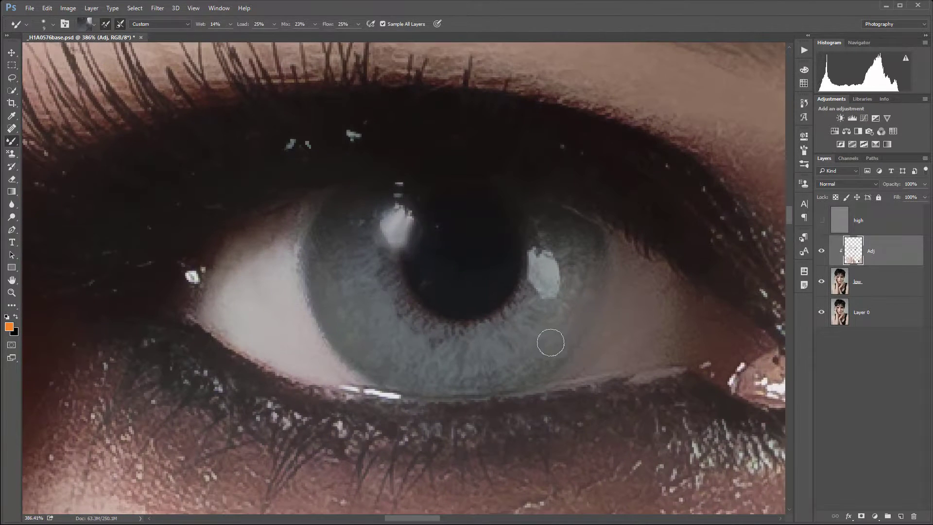
left_click(537, 324, "alt")
mouse_move(559, 260)
left_mouse_down()
mouse_move(569, 259)
mouse_move(554, 272)
left_mouse_up()
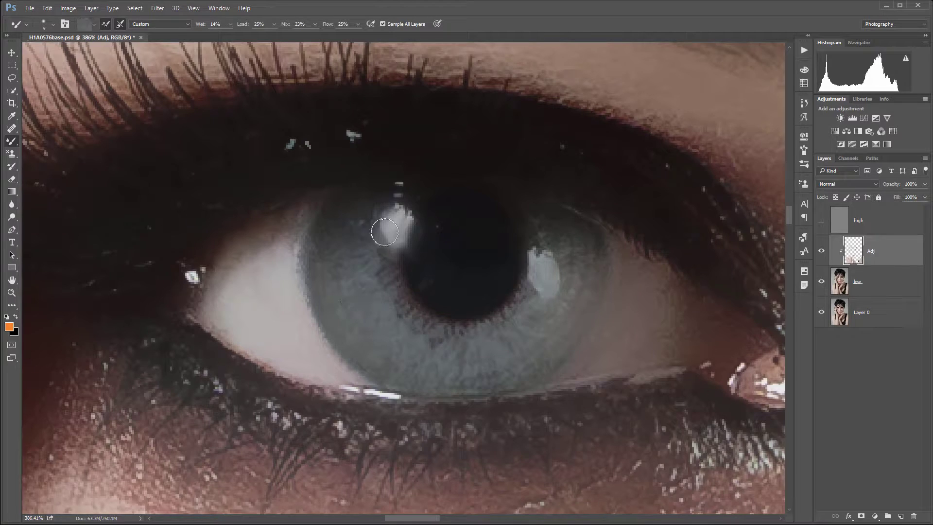
Step: Enlarge the brush to 25 pixels and blend the bright round catchlight further into the iris
key("bracketright")
key("bracketright")
key("bracketright")
left_click_drag(413, 212, 370, 250)
scroll(395, 304, "down", 15)
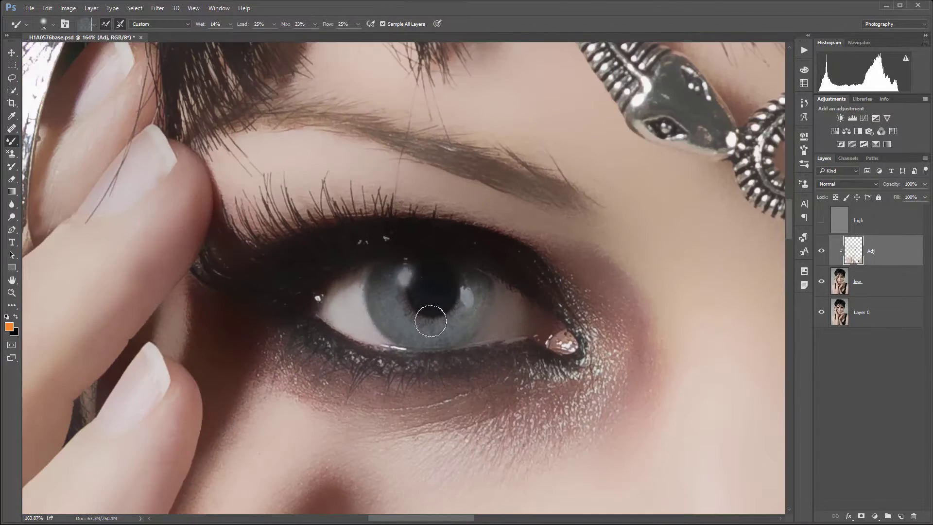
scroll(515, 359, "up", 5)
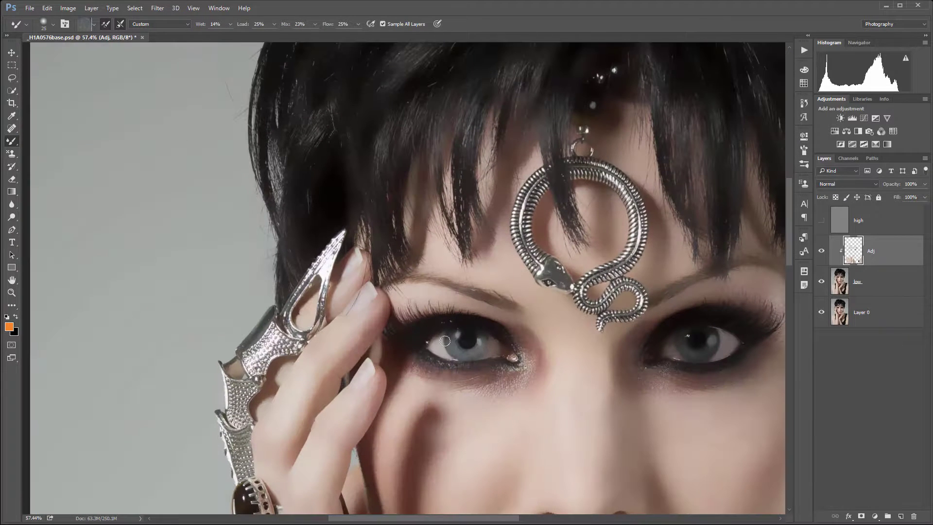
left_click_drag(612, 345, 478, 198)
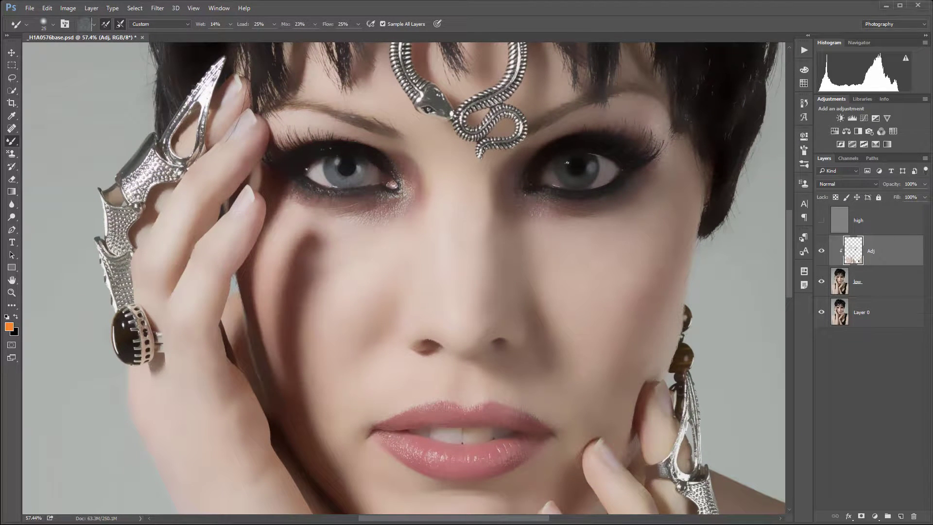
Step: Blend away the yellow stain and dark line between the two front teeth using a sampled tone
scroll(661, 326, "down", 2)
scroll(615, 347, "up", 6)
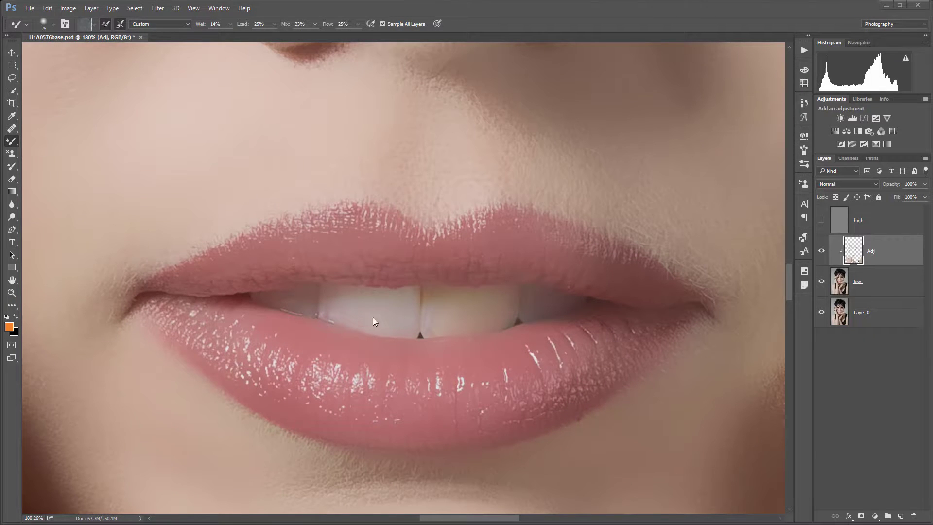
left_click(442, 315, "alt")
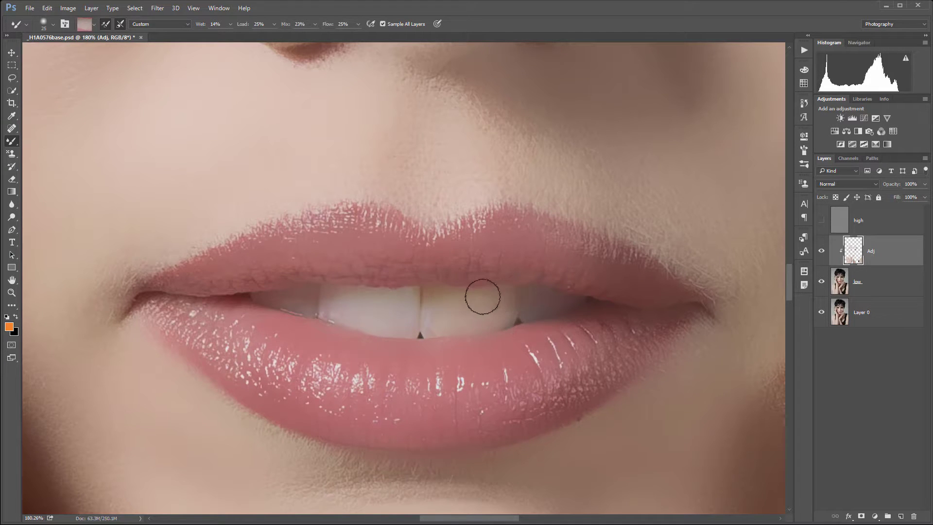
scroll(435, 308, "up", 4)
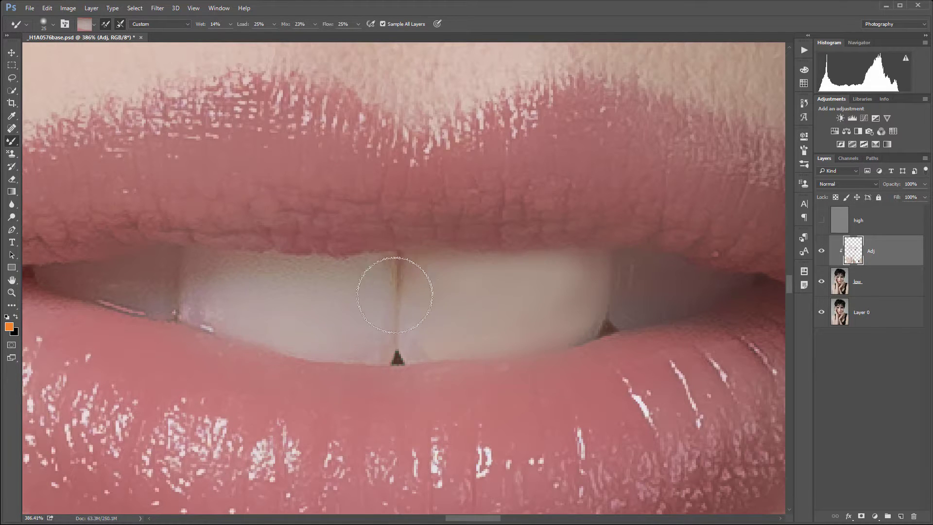
mouse_move(394, 295)
left_mouse_down()
mouse_move(419, 308)
mouse_move(410, 327)
left_mouse_up()
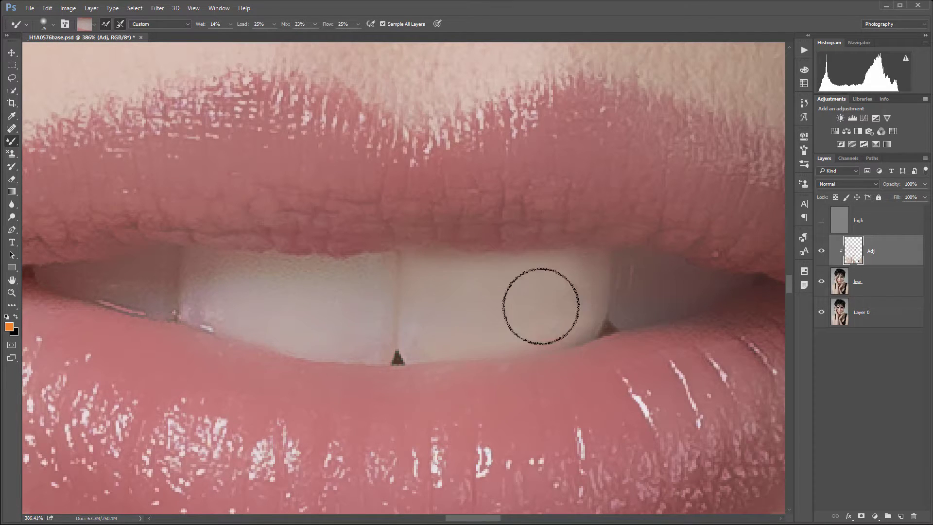
Step: Even out the shading at the outer edge of the yellowish front tooth and along the gap between the front teeth
left_click(623, 272, "alt")
mouse_move(592, 306)
left_mouse_down()
mouse_move(590, 260)
mouse_move(562, 333)
mouse_move(566, 288)
left_mouse_up()
left_click(494, 323, "alt")
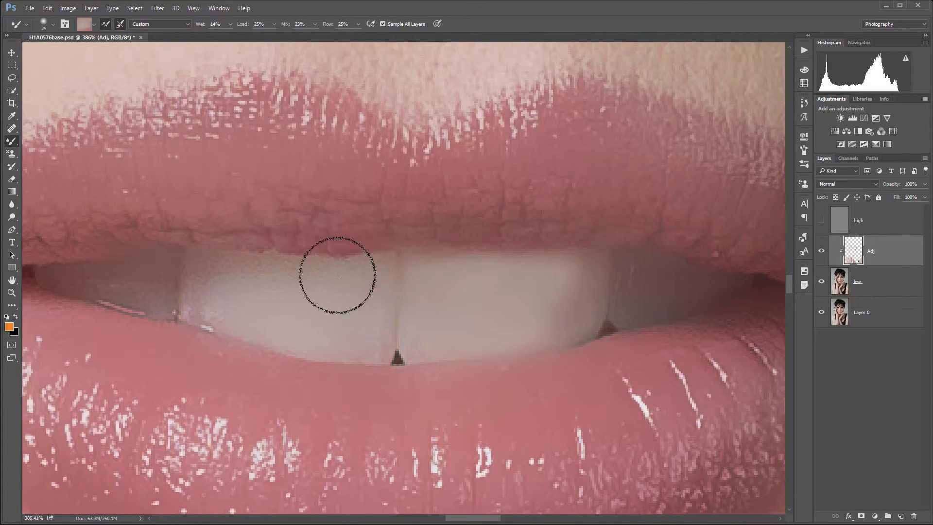
mouse_move(439, 305)
left_mouse_down()
mouse_move(411, 281)
mouse_move(420, 291)
left_mouse_up()
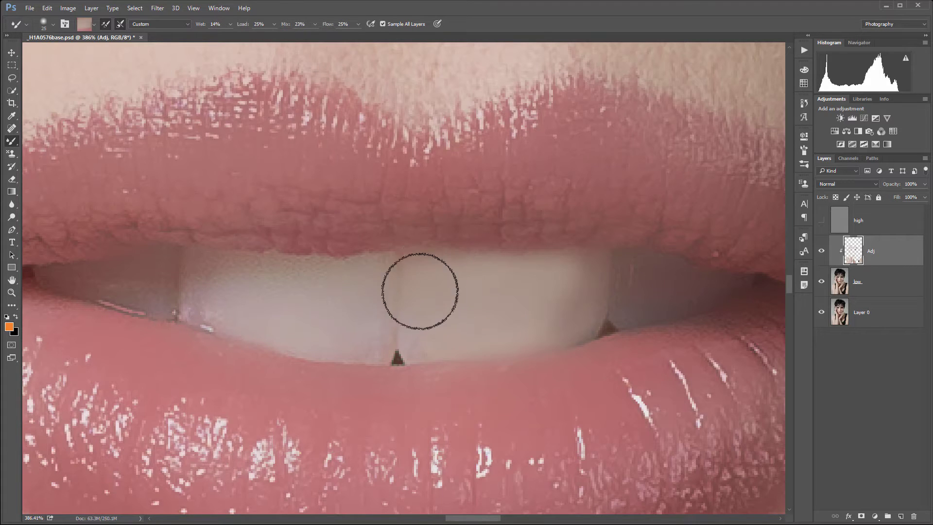
Step: Reduce the brush to 8 pixels and sample the lip tone beside the small dark spot on the lower lip's outer edge
scroll(500, 292, "down", 3)
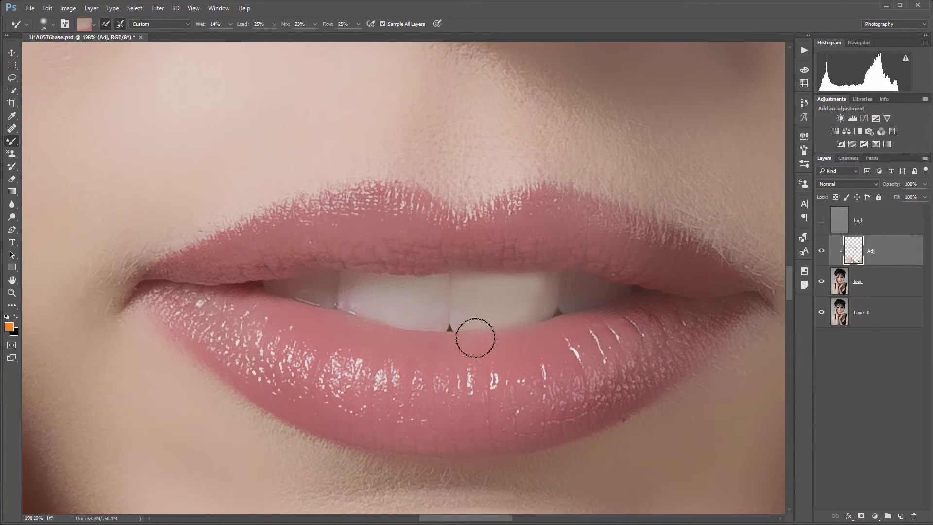
scroll(573, 401, "up", 3)
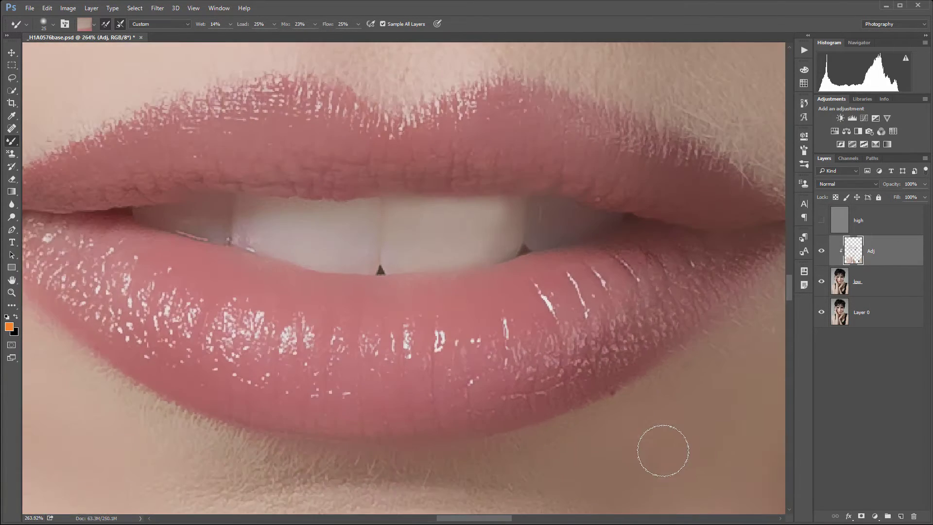
scroll(573, 313, "up", 3)
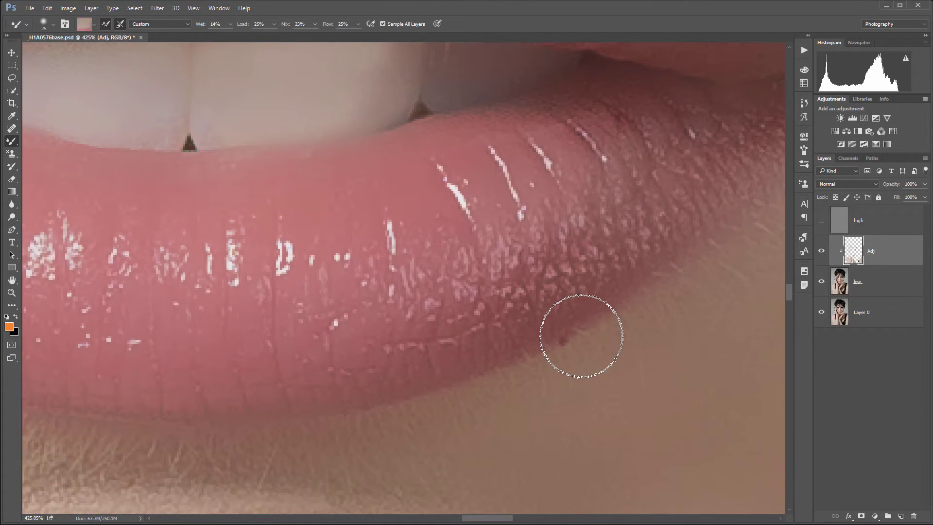
key("bracketleft")
key("bracketleft")
key("bracketleft")
key("bracketleft")
key("bracketleft")
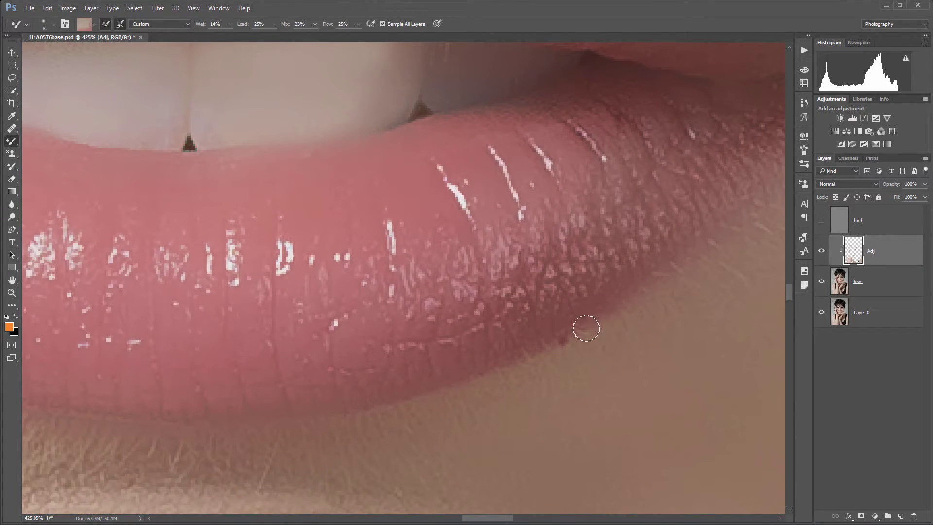
left_click(604, 314, "alt")
Step: Review the retouched face, eyes, lips and teeth across the whole portrait
scroll(537, 352, "down", 8, "alt")
scroll(464, 316, "down", 8, "alt")
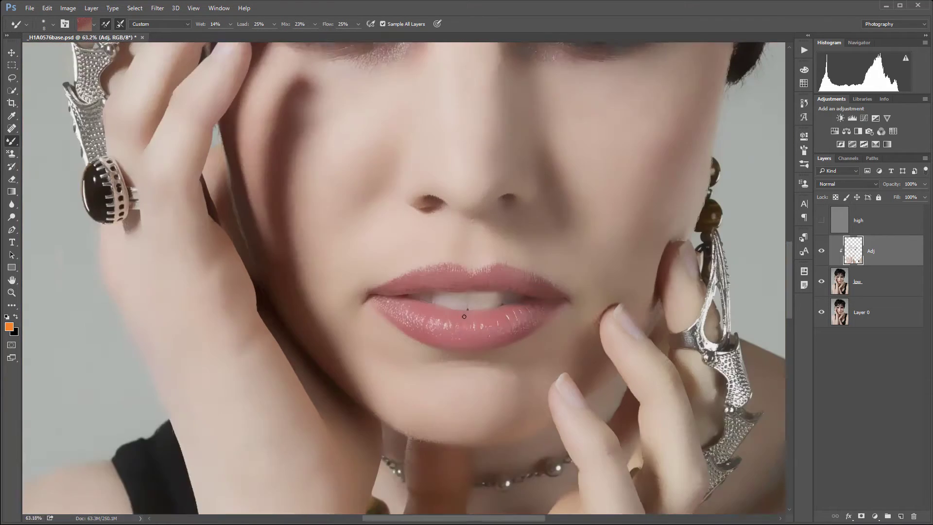
scroll(414, 348, "up", 2, "alt")
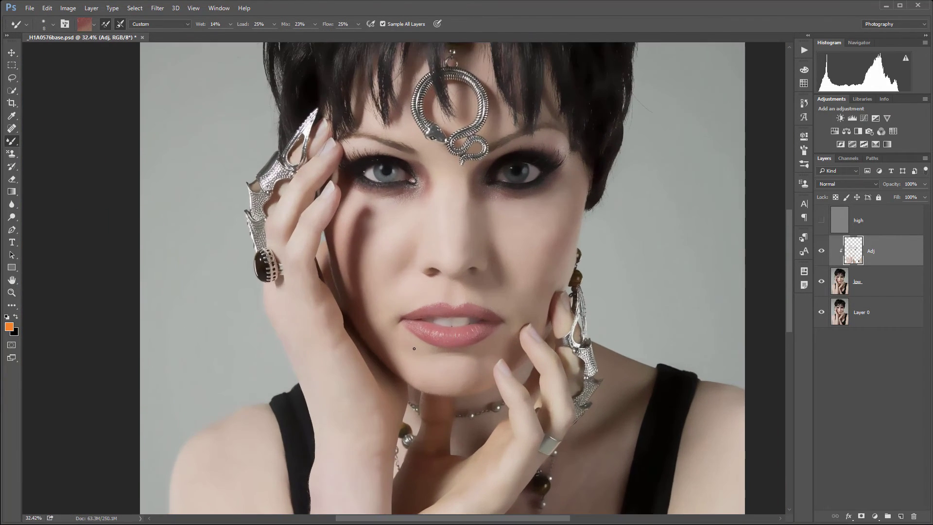
scroll(414, 348, "down", 2, "alt")
scroll(414, 349, "up", 3, "alt")
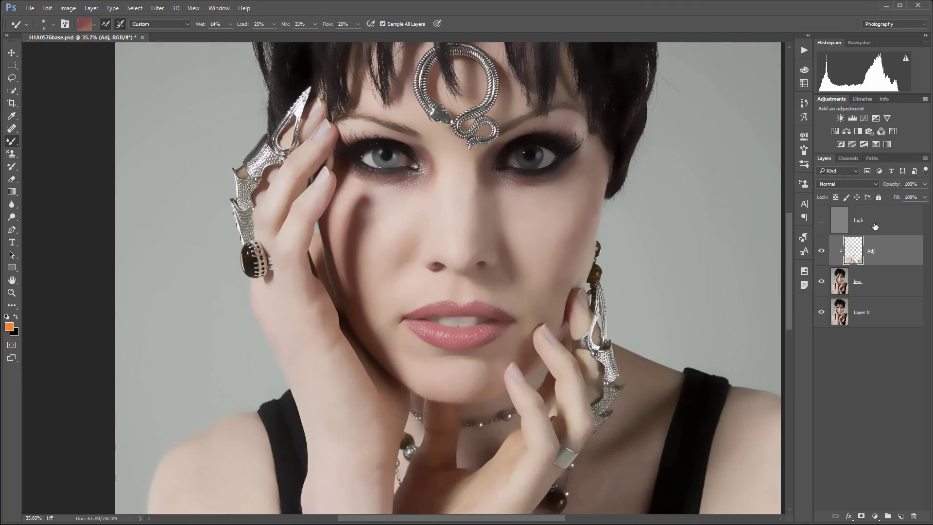